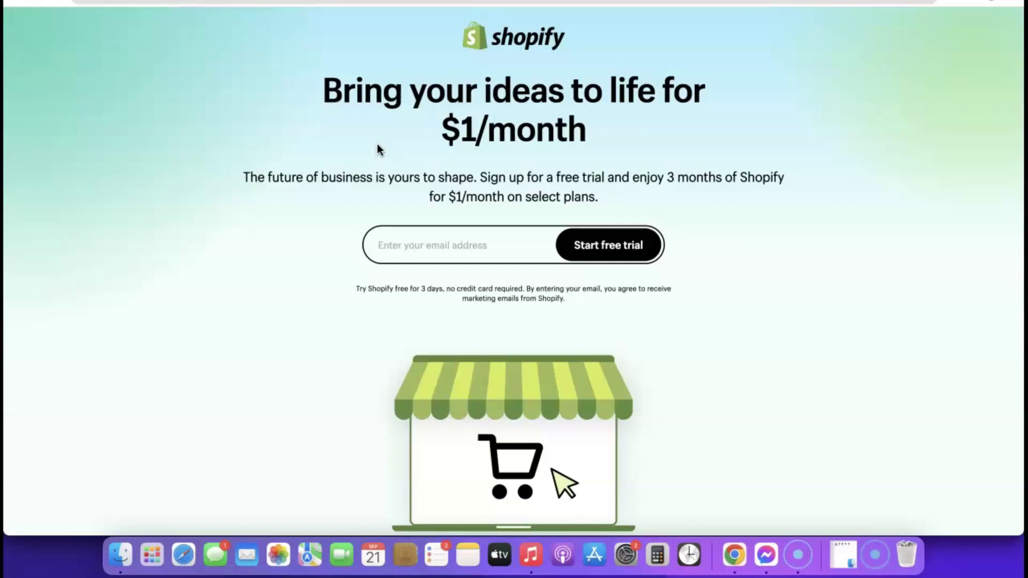
# - Start the Shopify free trial using a saved autofill email address
pyautogui.click(419, 244)
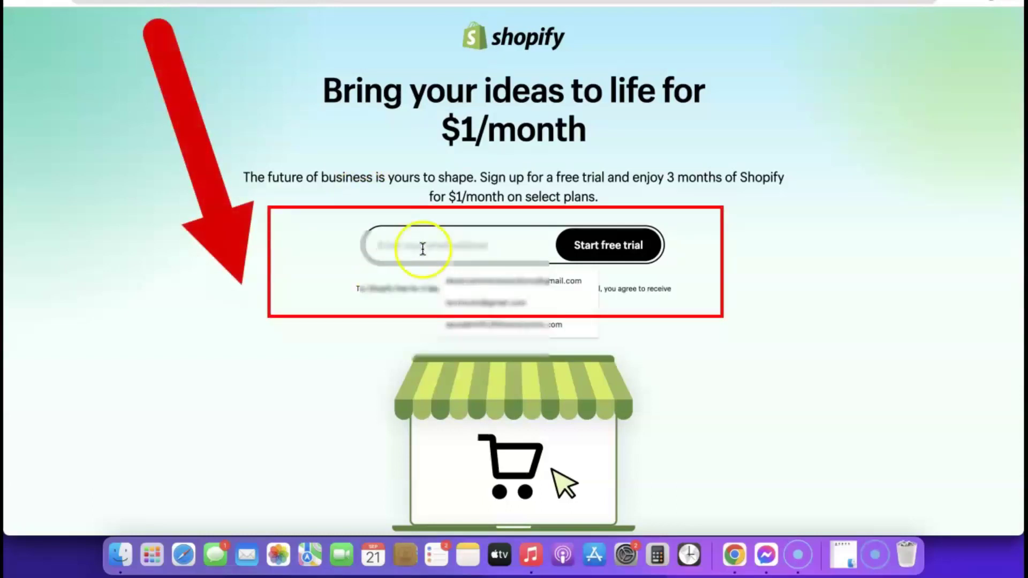
pyautogui.click(467, 282)
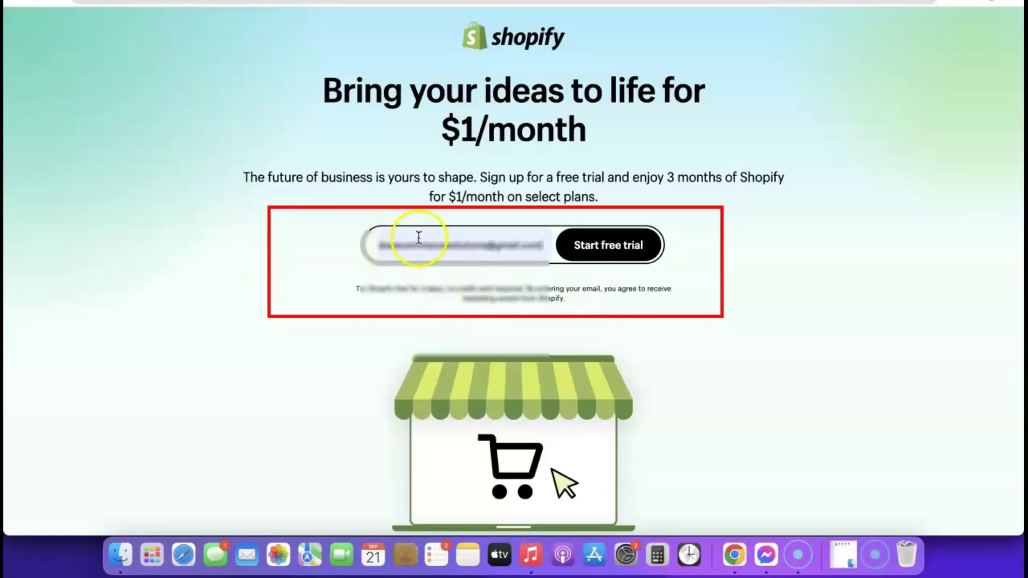
pyautogui.click(614, 246)
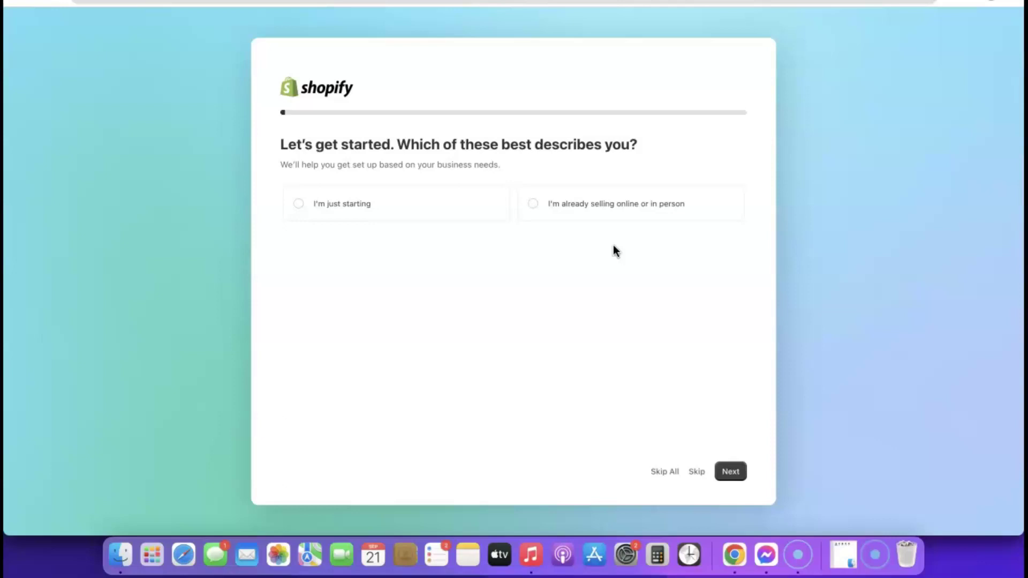
# - Answer onboarding: I'm just starting, selling through an online store, dropshipping products first
pyautogui.click(572, 247)
pyautogui.click(298, 210)
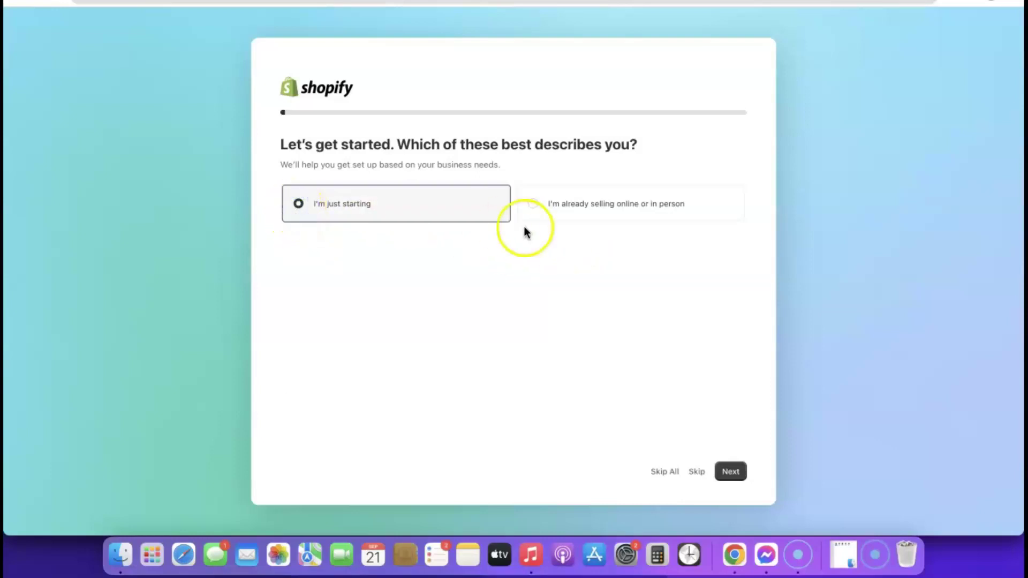
pyautogui.click(733, 474)
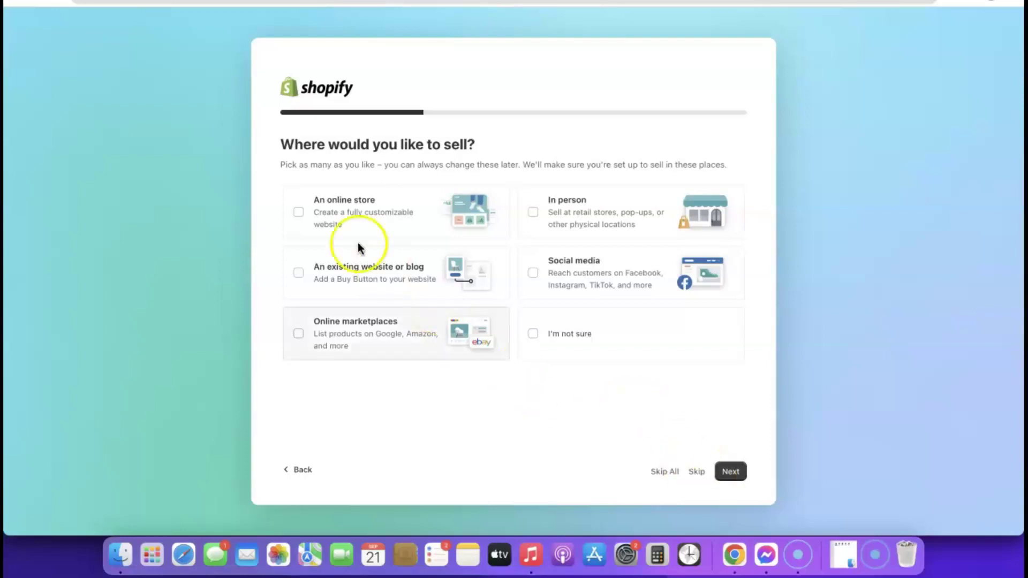
pyautogui.rightClick(303, 209)
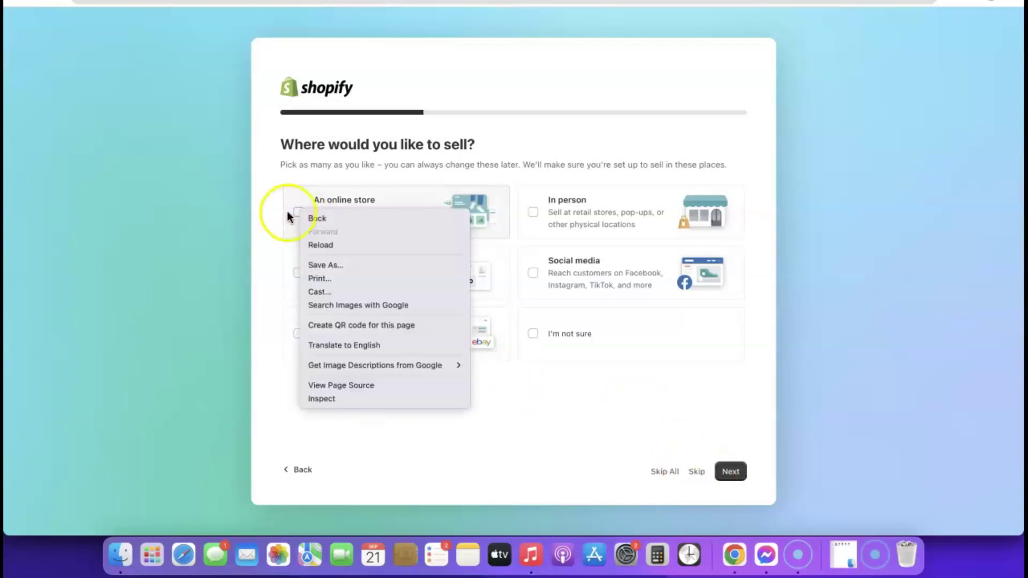
pyautogui.click(292, 212)
pyautogui.click(298, 212)
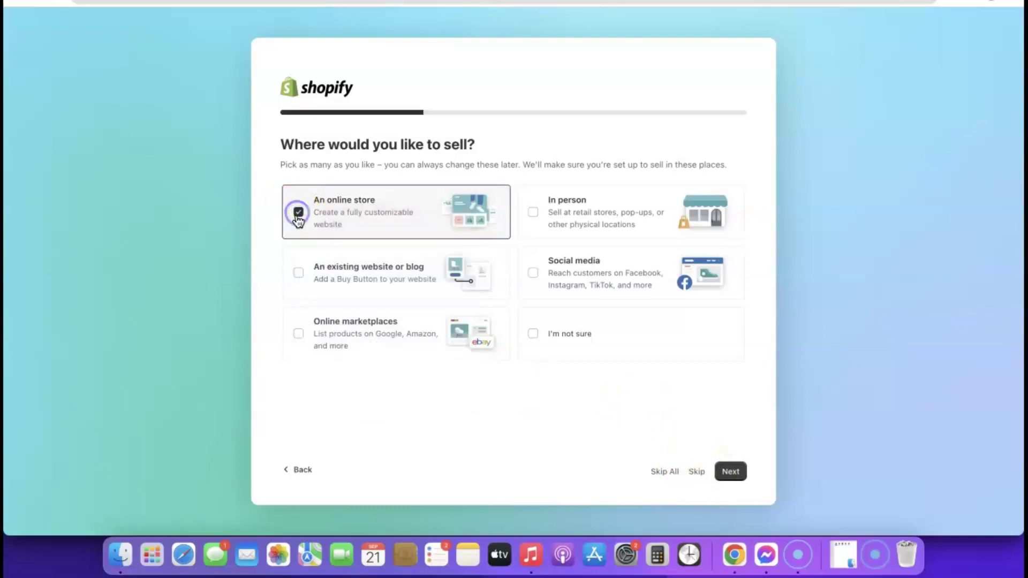
pyautogui.click(731, 473)
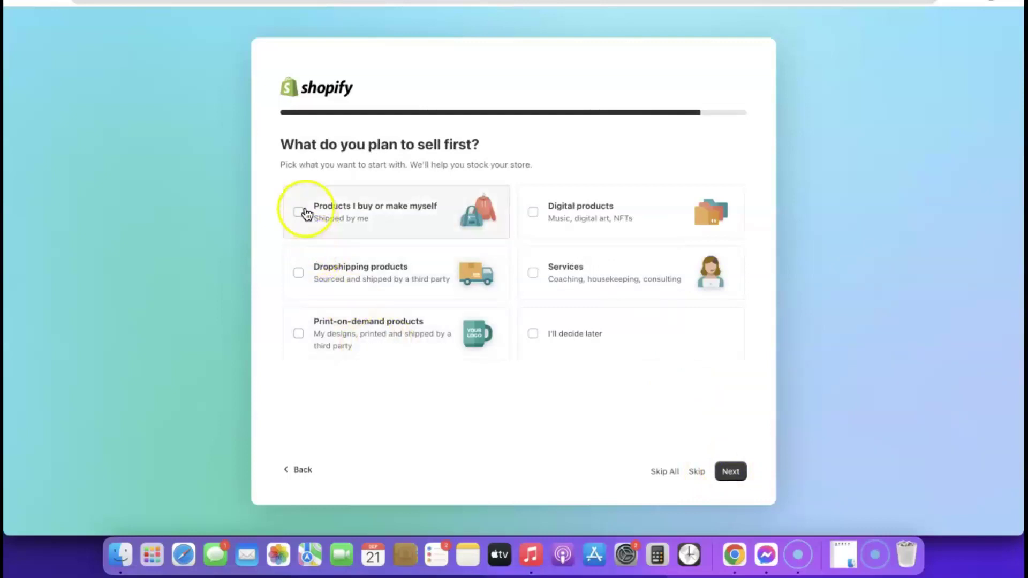
pyautogui.click(300, 274)
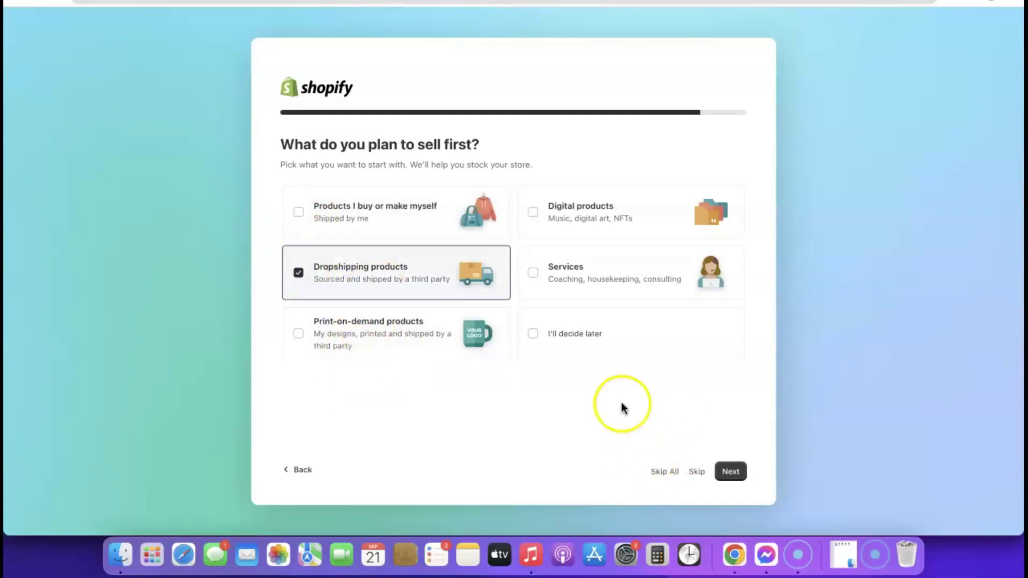
pyautogui.click(730, 482)
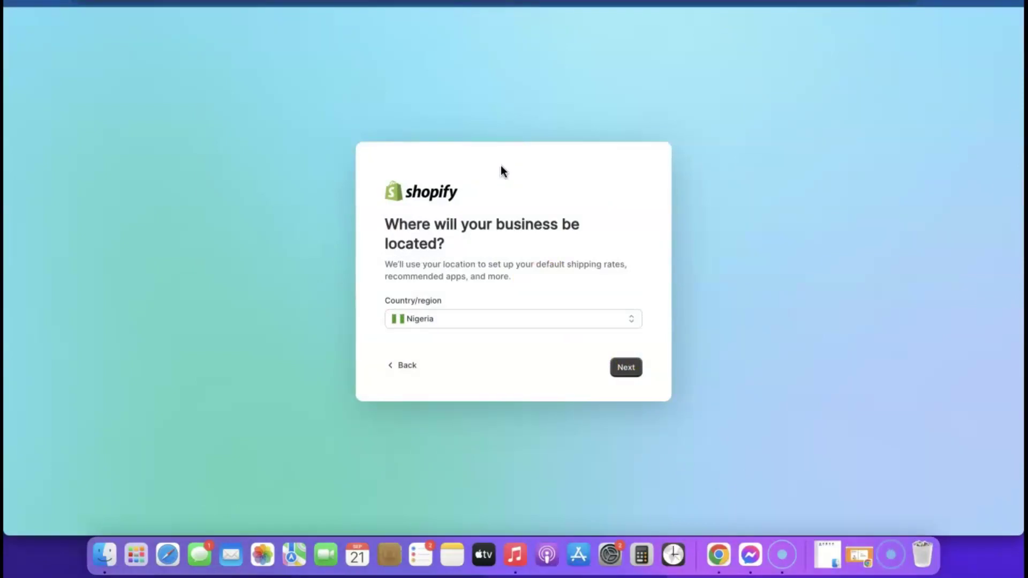
# - Keep Nigeria as the business country/region and continue
pyautogui.click(586, 321)
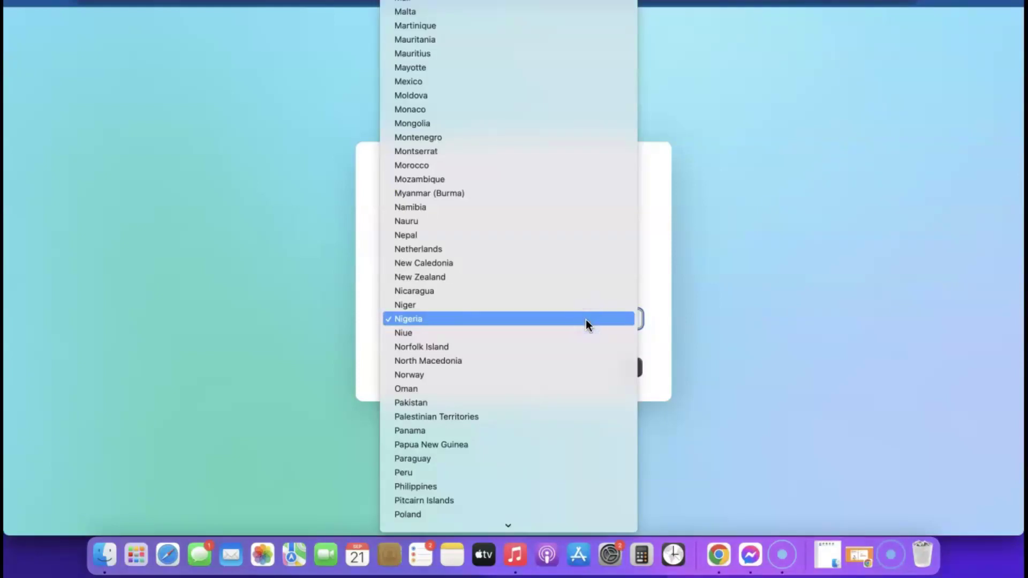
pyautogui.click(707, 324)
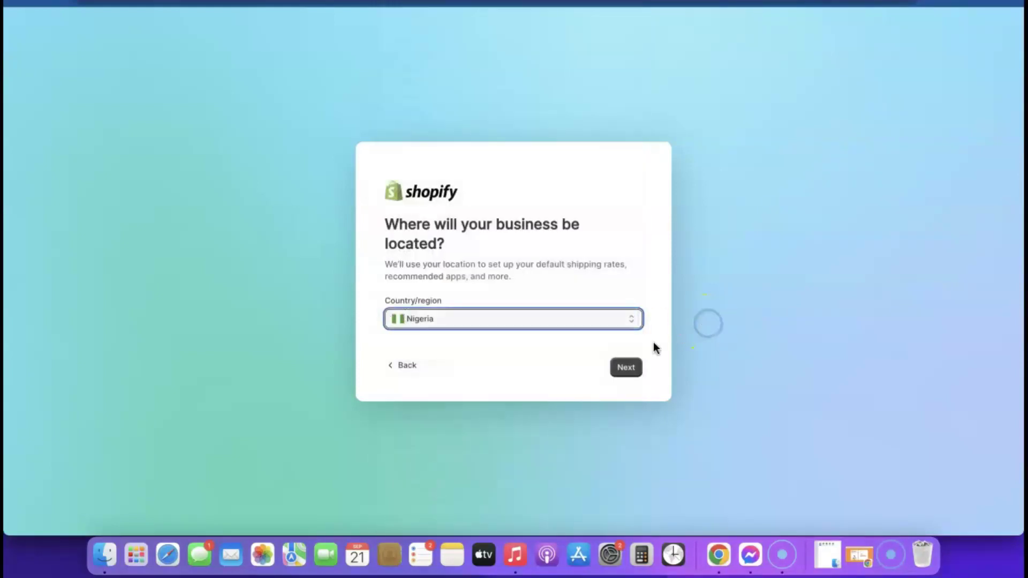
pyautogui.click(622, 370)
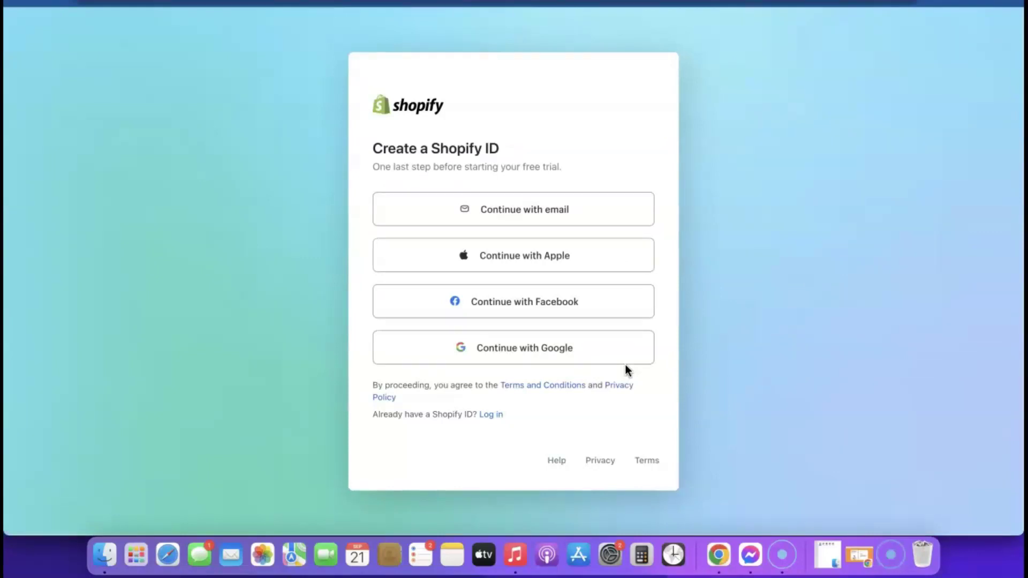
# - Create a Shopify ID by email with Chrome's suggested strong password
pyautogui.click(517, 213)
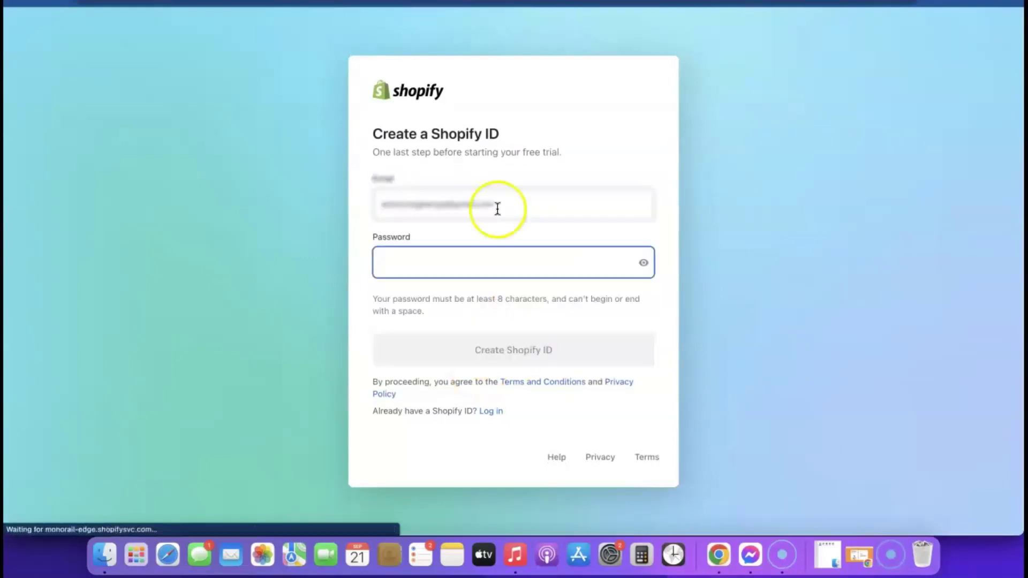
pyautogui.click(552, 264)
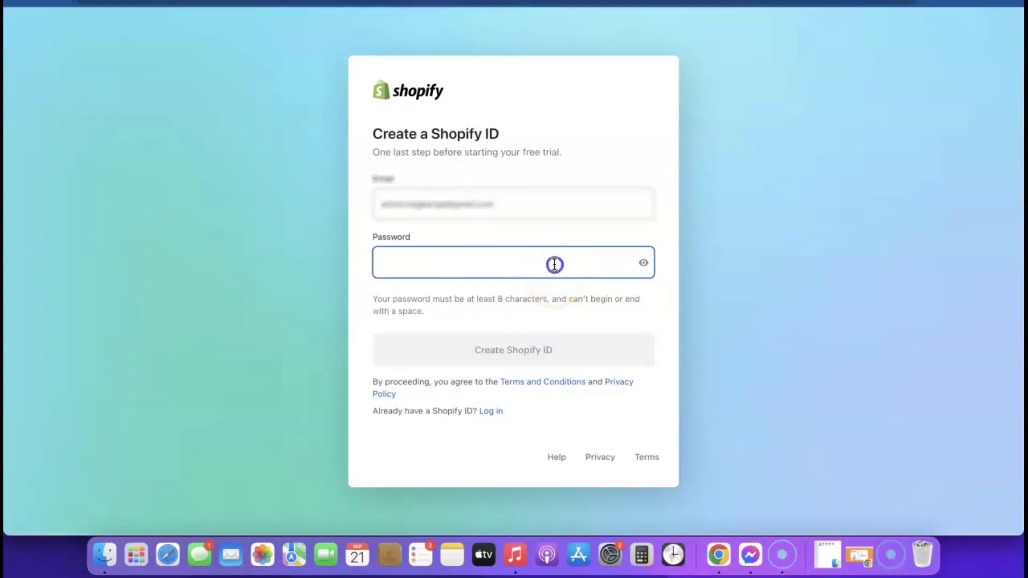
pyautogui.click(551, 297)
pyautogui.click(551, 298)
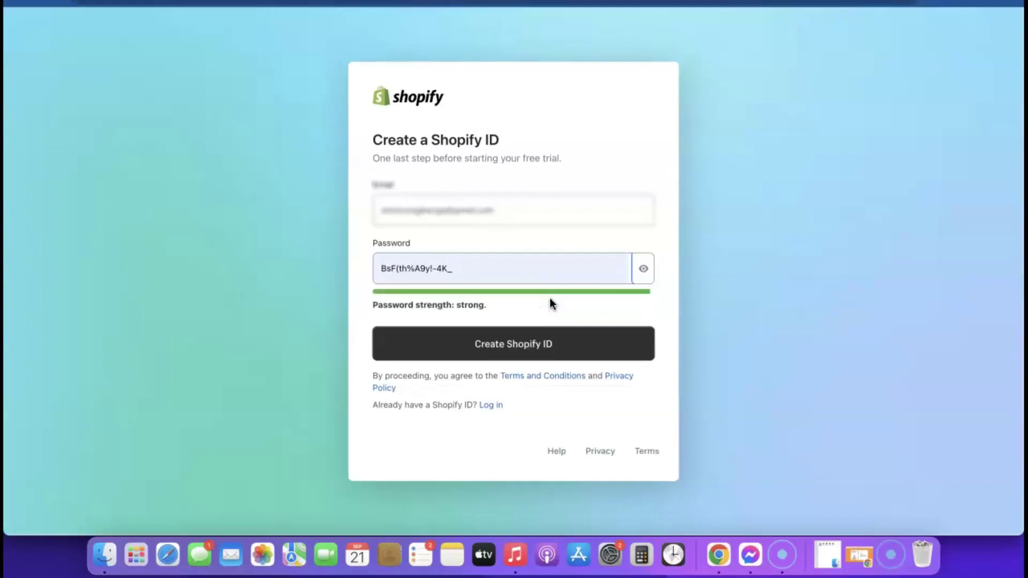
pyautogui.click(510, 345)
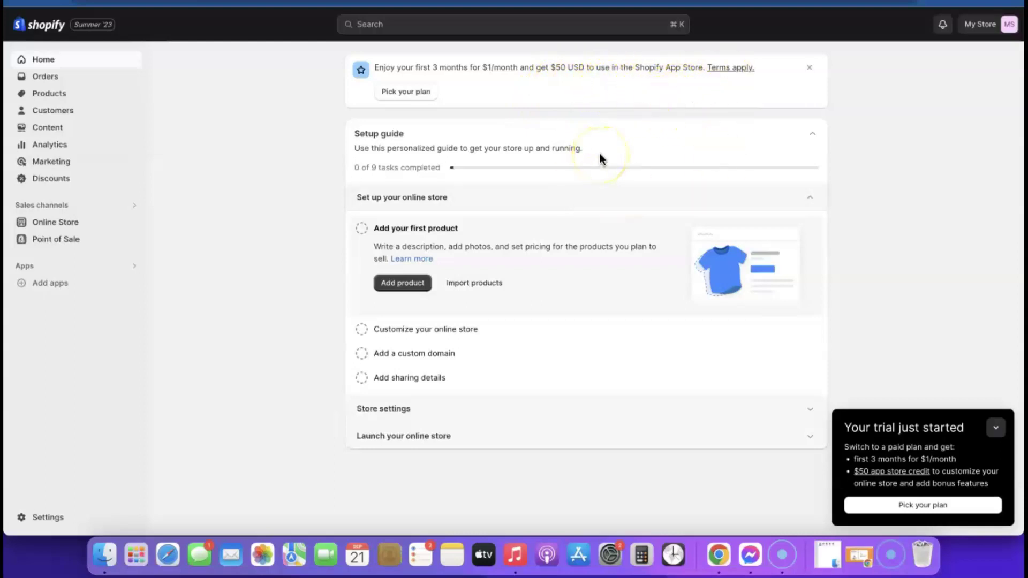
# - Look over the subscription plans, then go to Online Store Themes showing Dawn
pyautogui.click(407, 92)
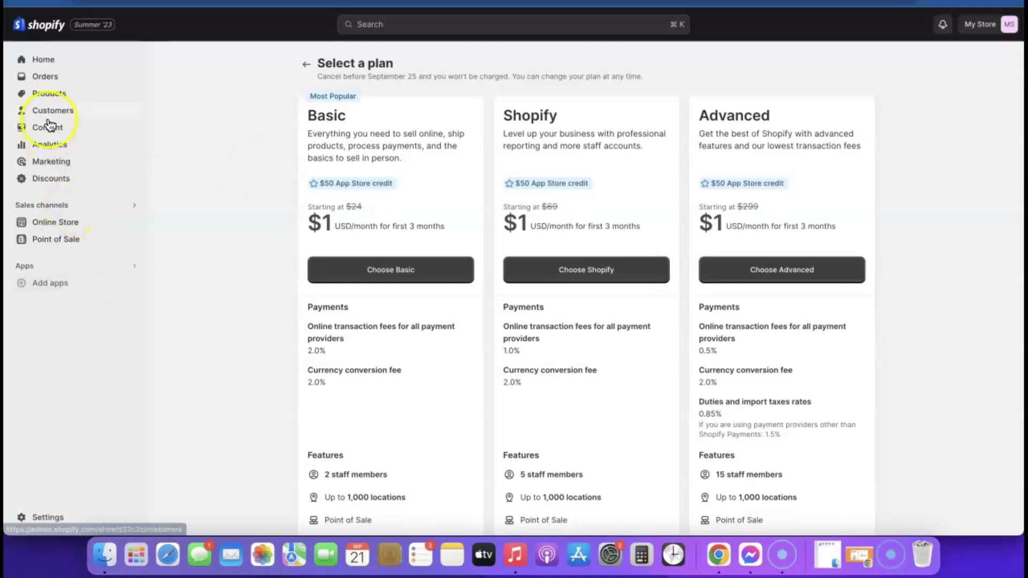
pyautogui.click(43, 61)
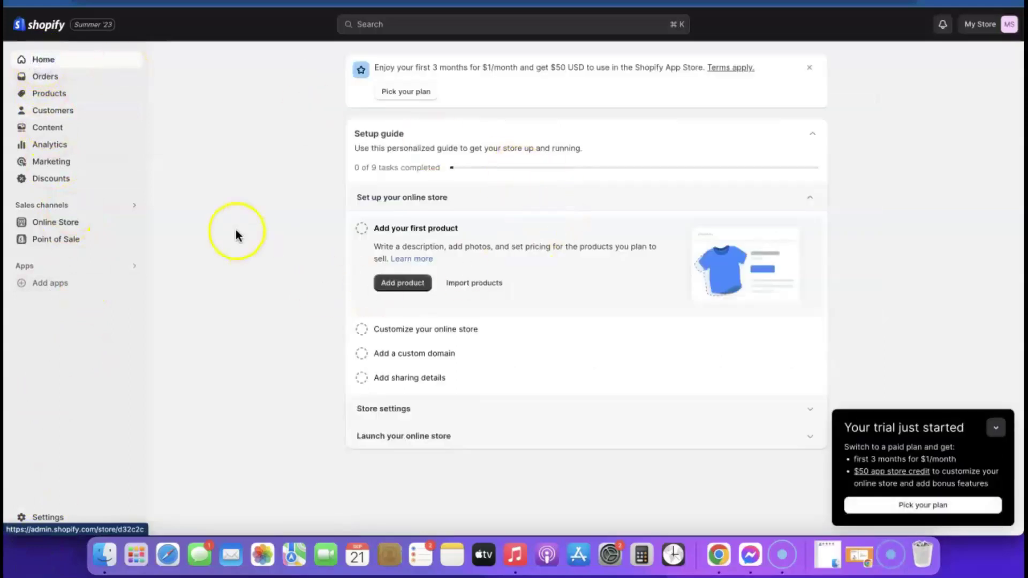
pyautogui.click(51, 222)
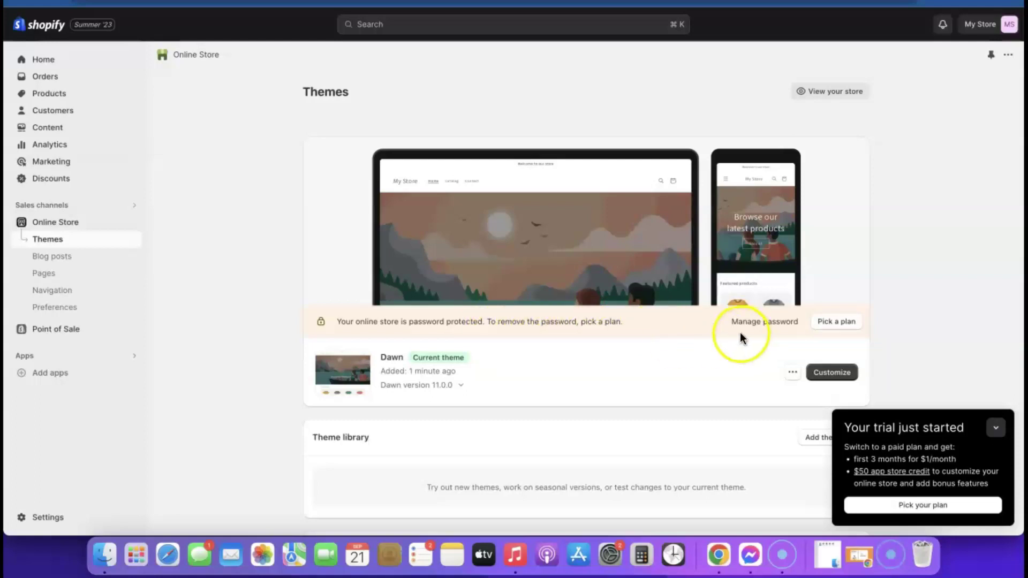
# - Pick a plan and choose the Basic plan
pyautogui.click(834, 322)
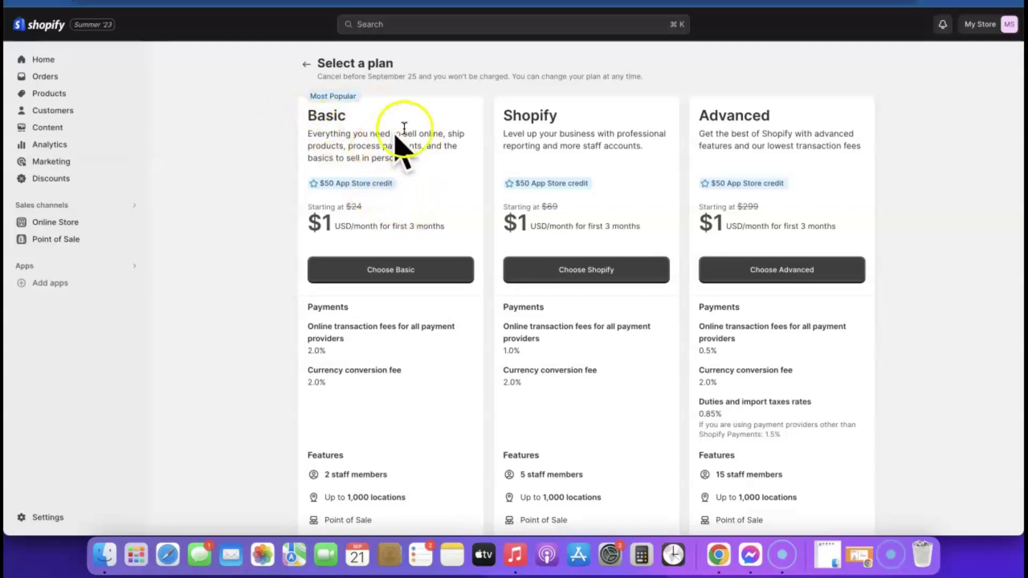
pyautogui.click(390, 272)
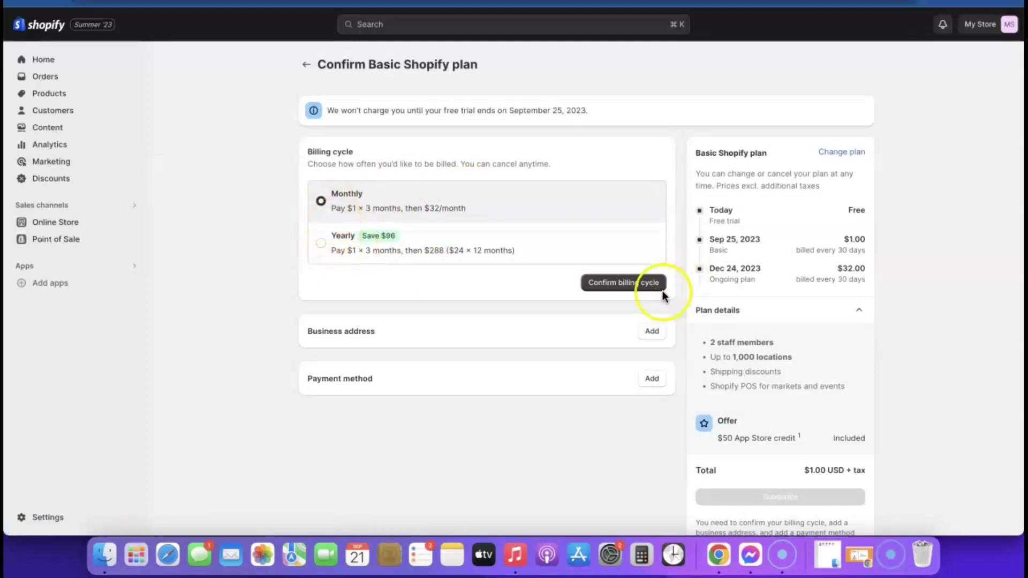
# - Confirm monthly billing and save the business address with the owner's first and last name
pyautogui.click(619, 288)
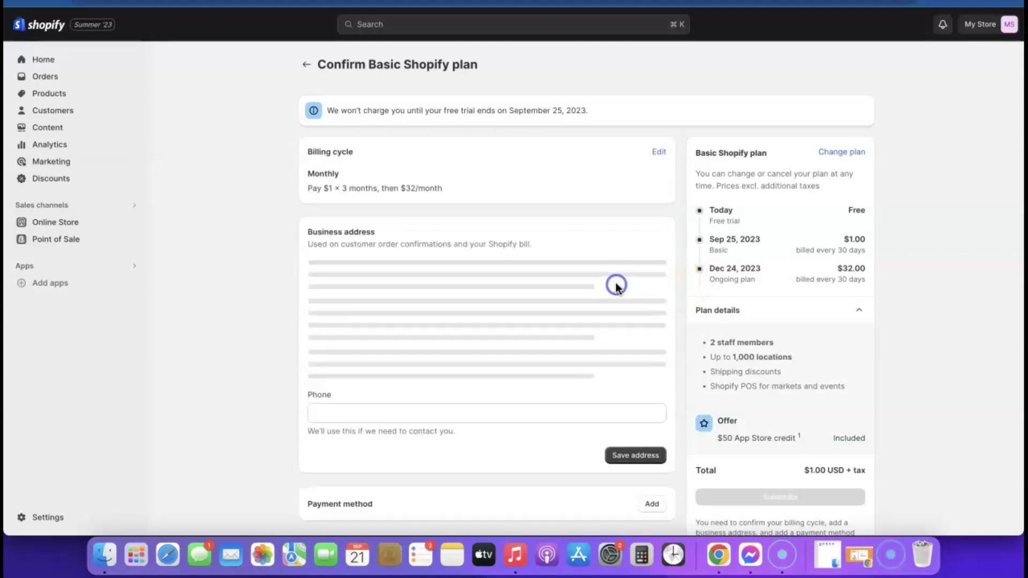
pyautogui.scroll(-2, 610, 273)
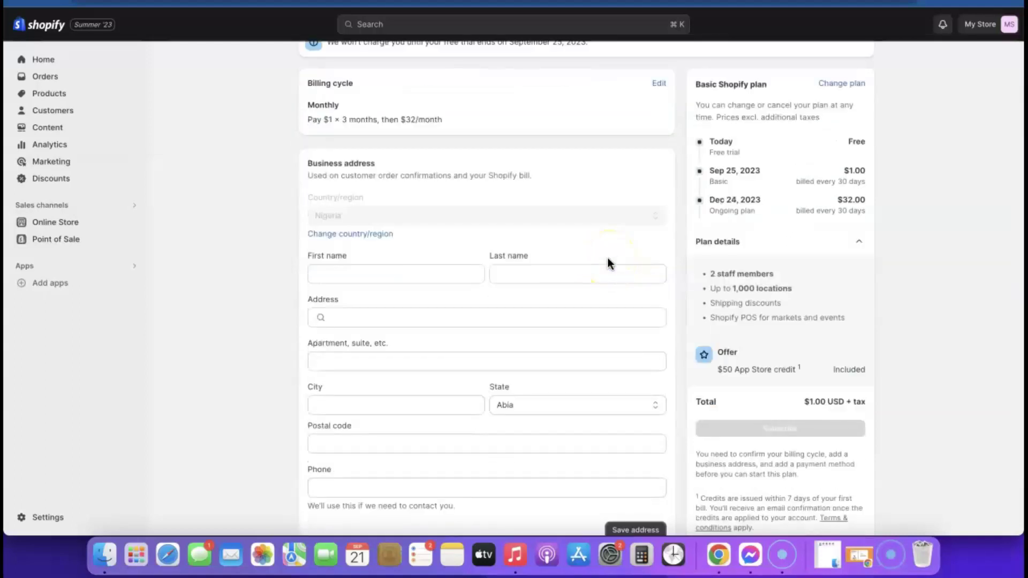
pyautogui.click(374, 270)
pyautogui.write('Olusola')
pyautogui.click(558, 271)
pyautogui.write('David')
pyautogui.click(522, 319)
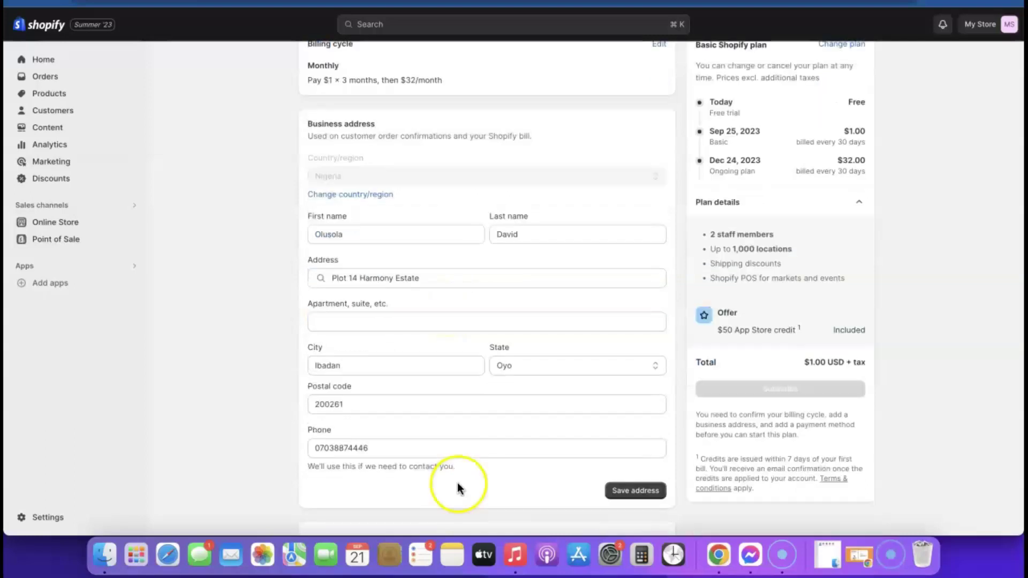
pyautogui.click(646, 492)
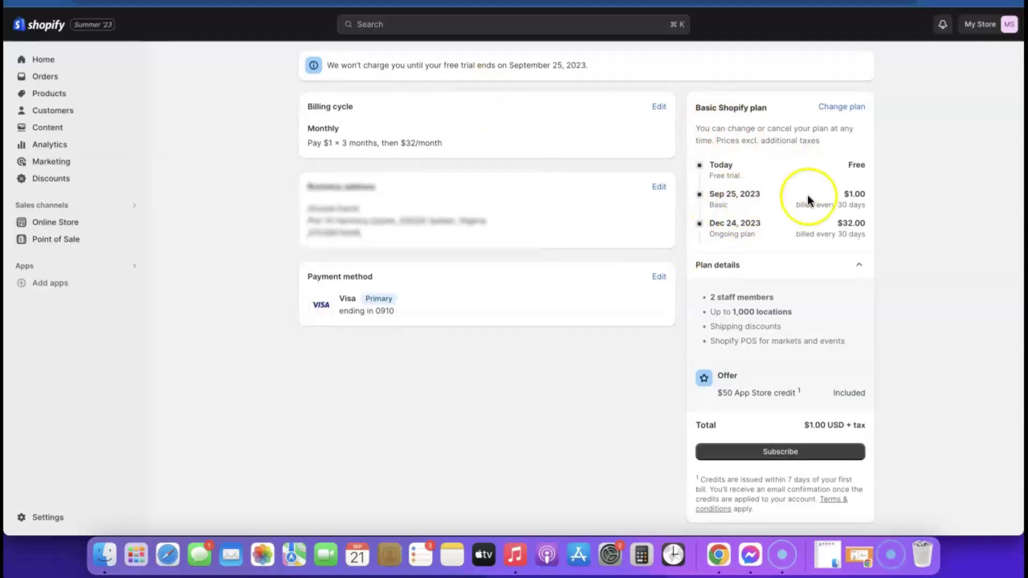
# - Subscribe to the Basic plan with the Visa payment card
pyautogui.click(782, 456)
pyautogui.scroll(-3, 654, 294)
pyautogui.scroll(3, 654, 294)
# - Decline the $89/mo POS Pro add-on offer with No thanks
pyautogui.click(848, 68)
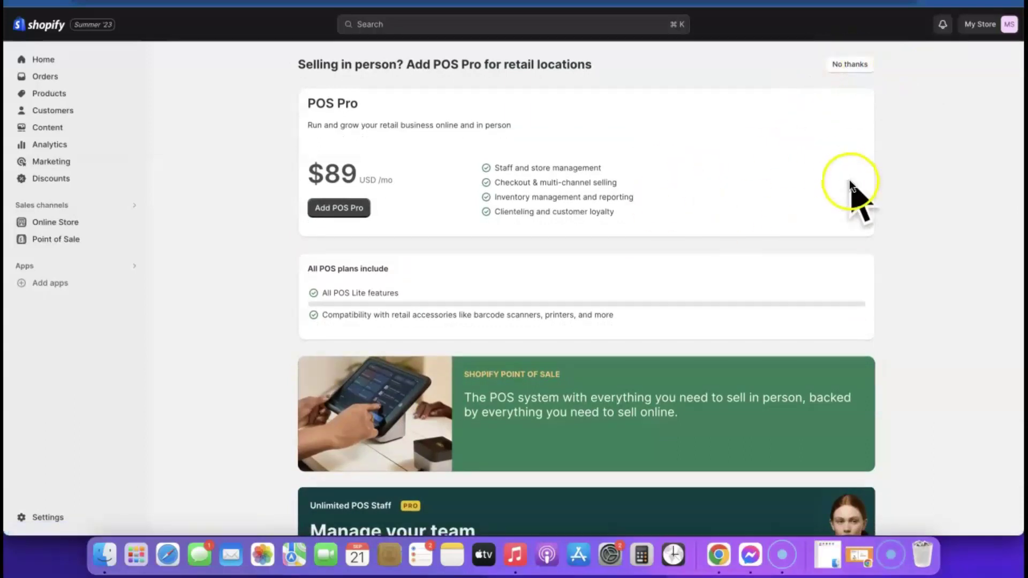
pyautogui.click(853, 66)
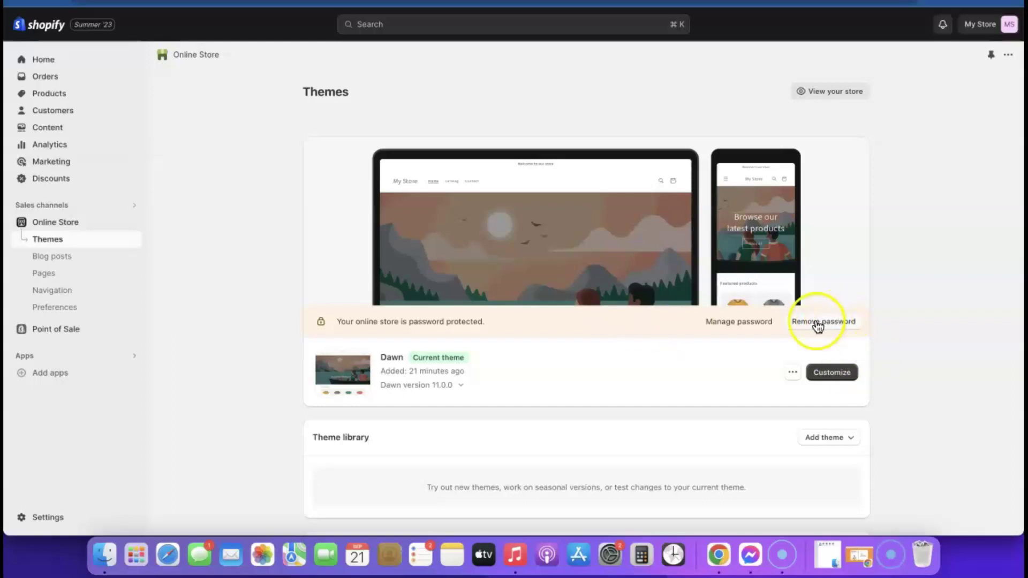
# - Open the storefront in a new tab, browse its featured t-shirts, and return to Themes
pyautogui.rightClick(830, 93)
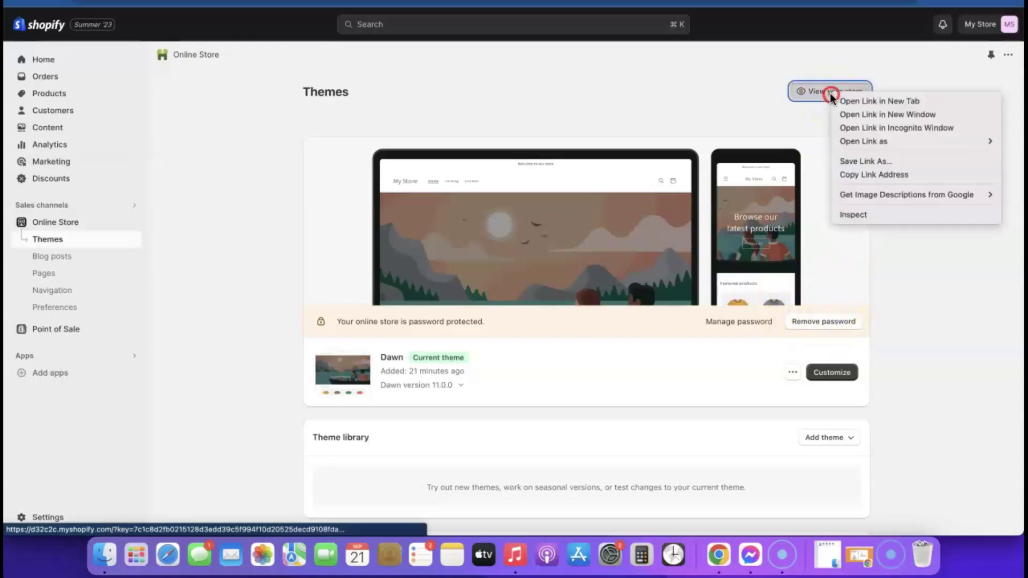
pyautogui.click(856, 100)
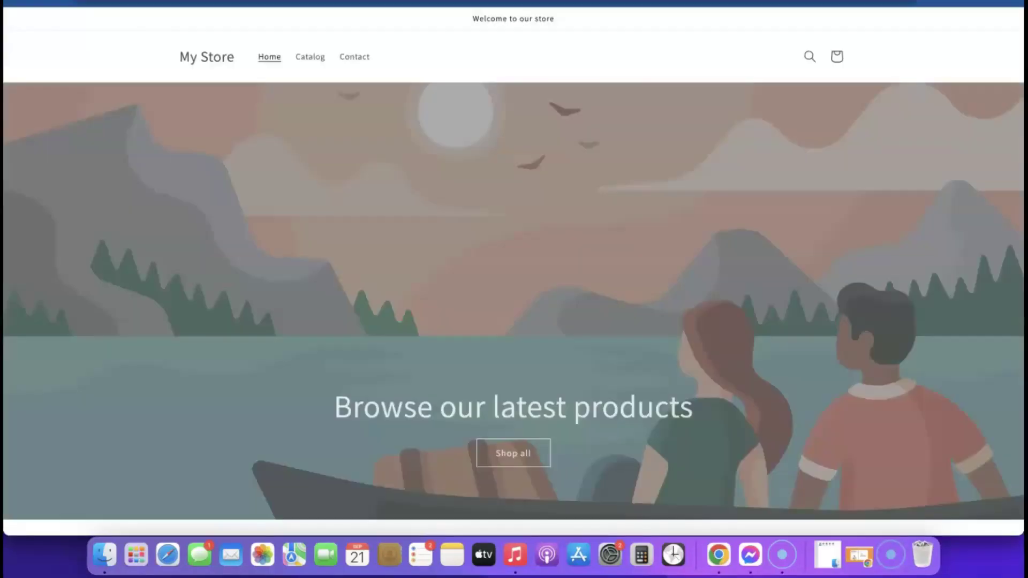
pyautogui.scroll(-10, 582, 179)
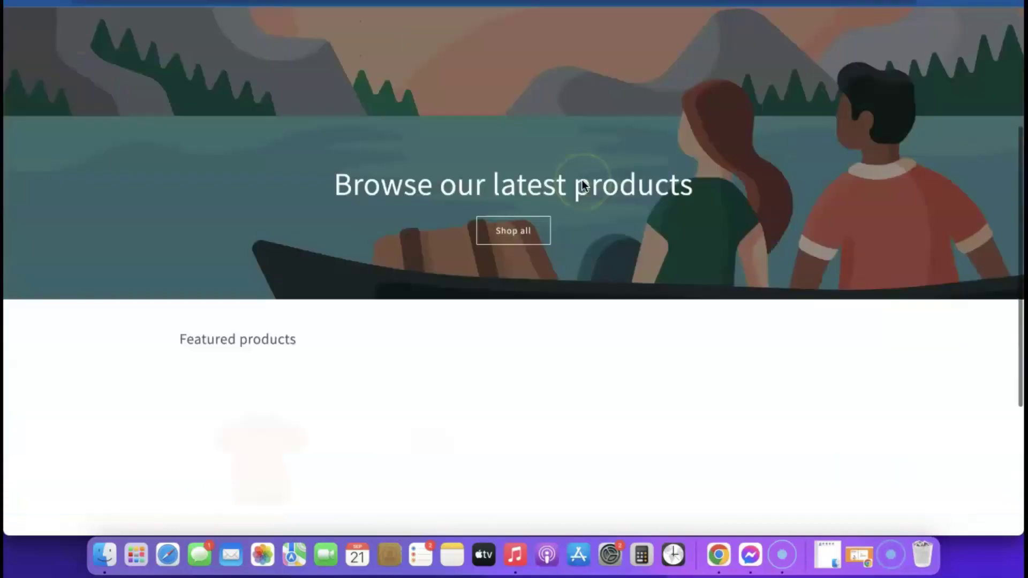
pyautogui.scroll(10, 552, 177)
pyautogui.scroll(-5, 507, 233)
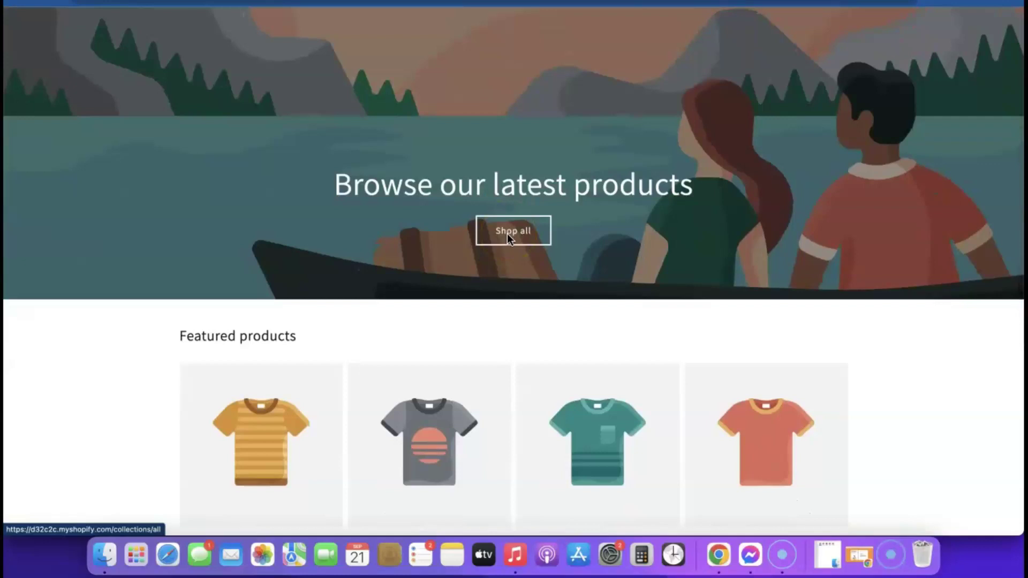
pyautogui.click(420, 90)
# - Add the free Sense theme from Popular free themes to the theme library
pyautogui.press('super+w')
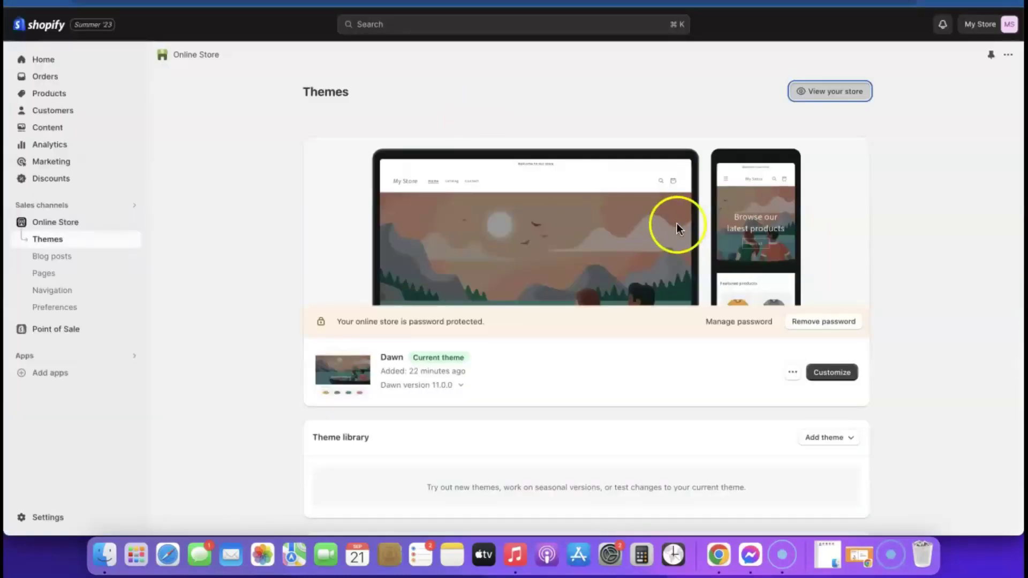
pyautogui.scroll(-1, 674, 243)
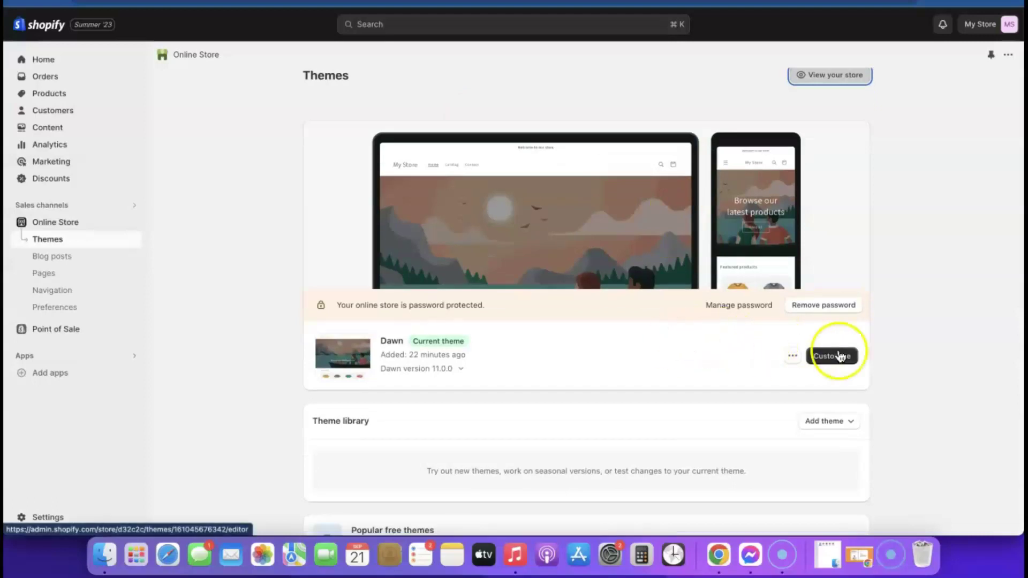
pyautogui.scroll(-5, 637, 368)
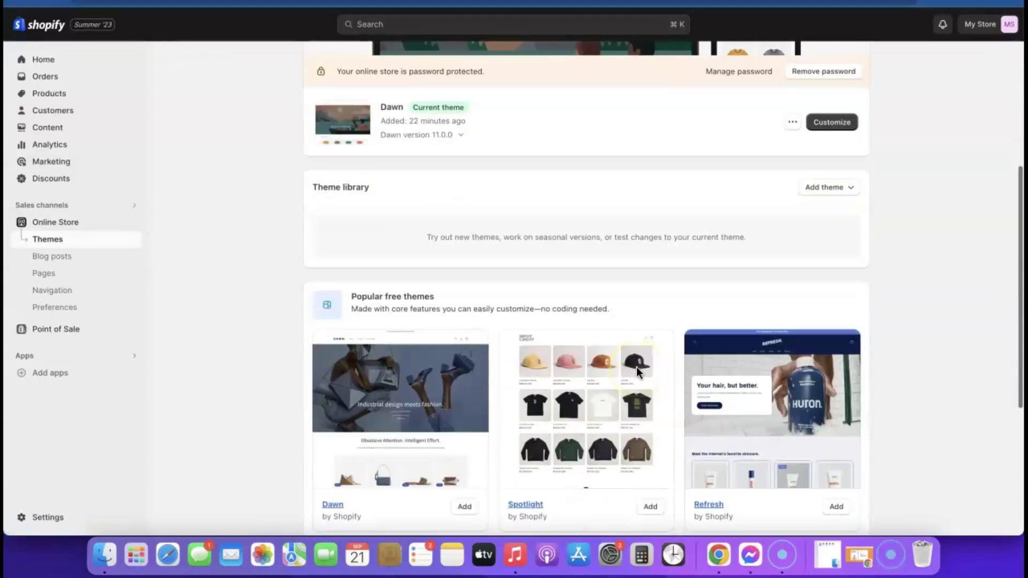
pyautogui.scroll(-5, 664, 370)
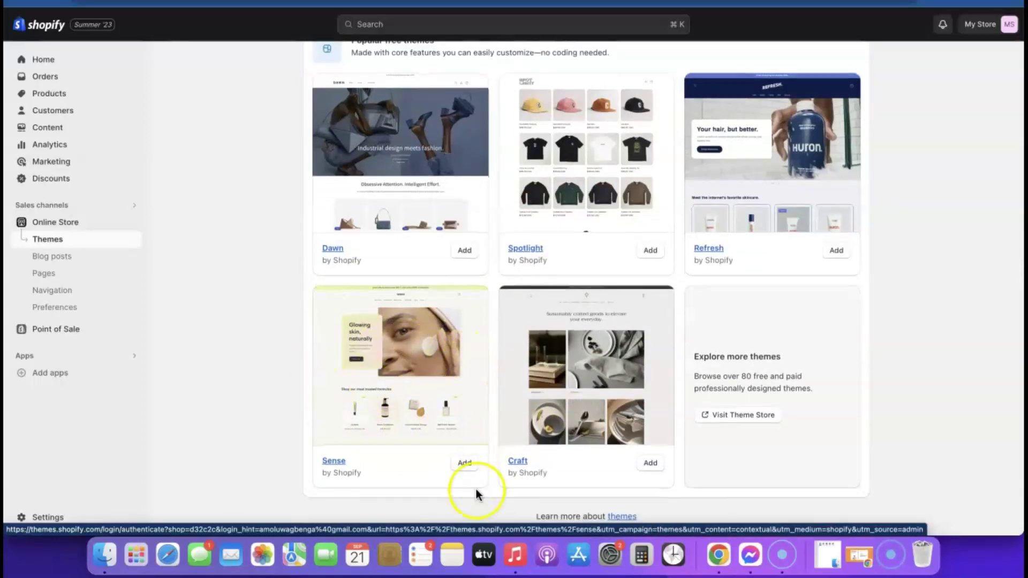
pyautogui.click(465, 465)
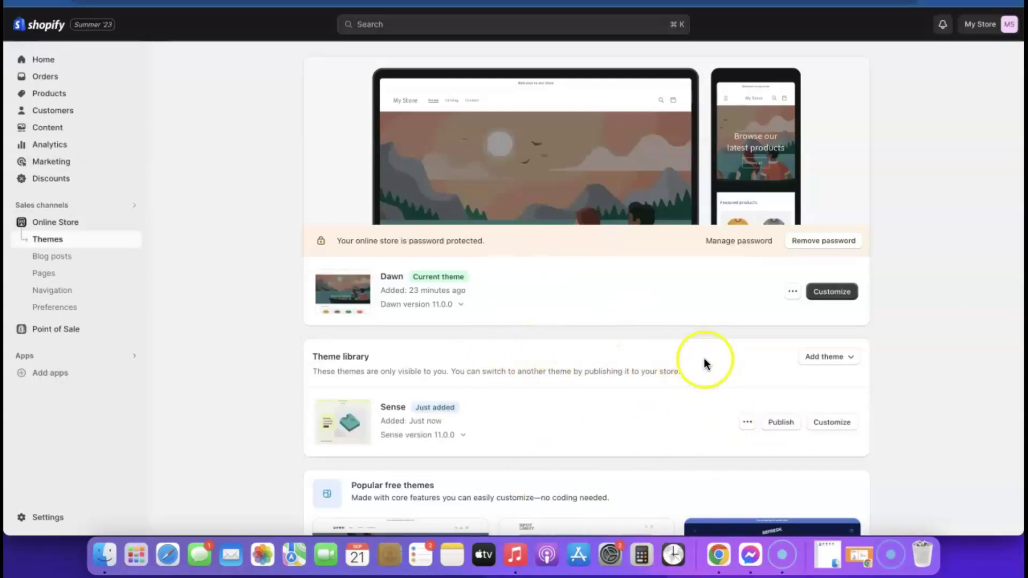
# - Publish Sense as the live theme and remove the storefront password
pyautogui.click(782, 424)
pyautogui.click(669, 381)
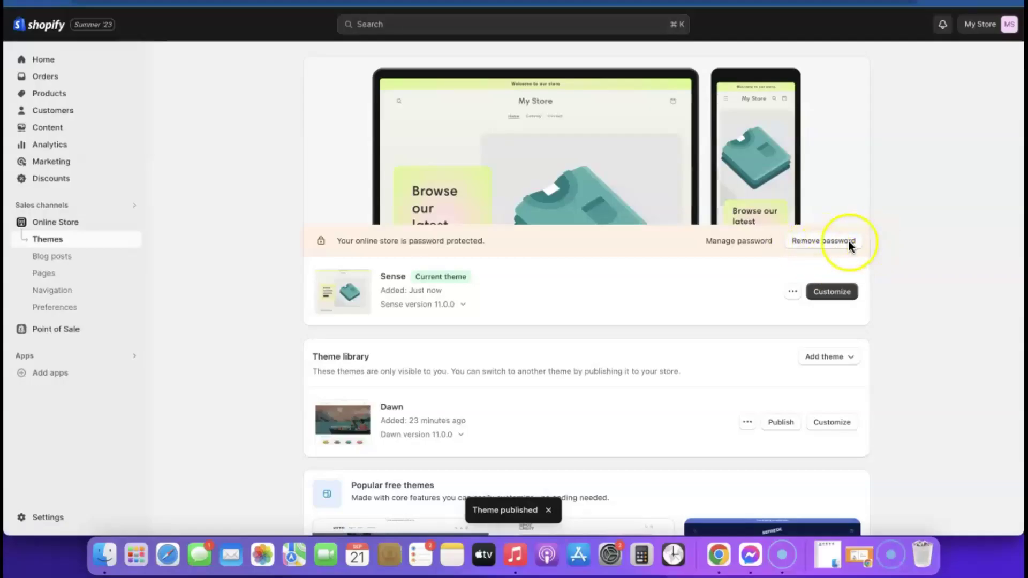
pyautogui.click(828, 243)
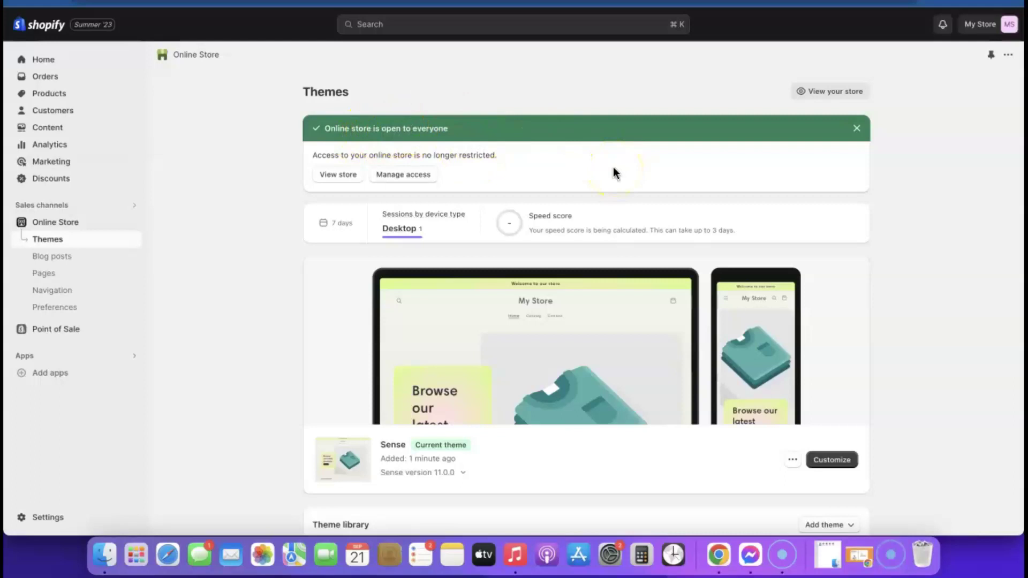
pyautogui.click(830, 462)
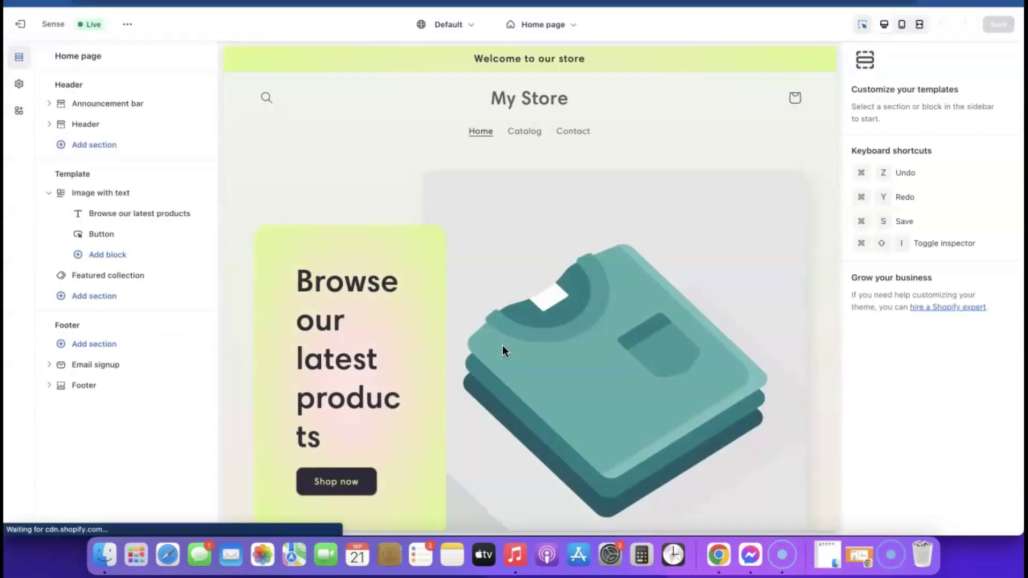
pyautogui.click(691, 410)
pyautogui.click(493, 210)
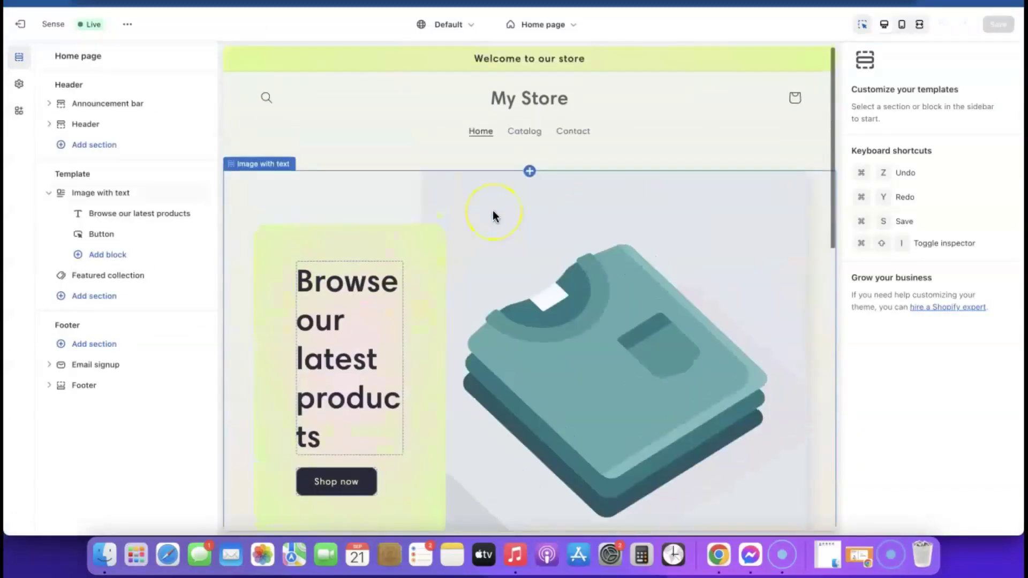
pyautogui.scroll(-5, 429, 215)
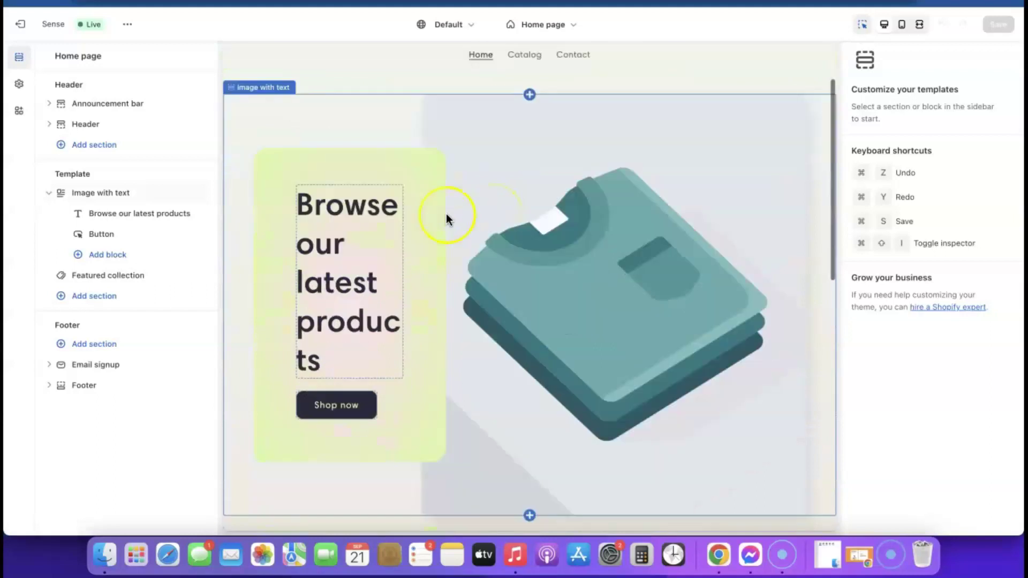
pyautogui.scroll(4, 448, 219)
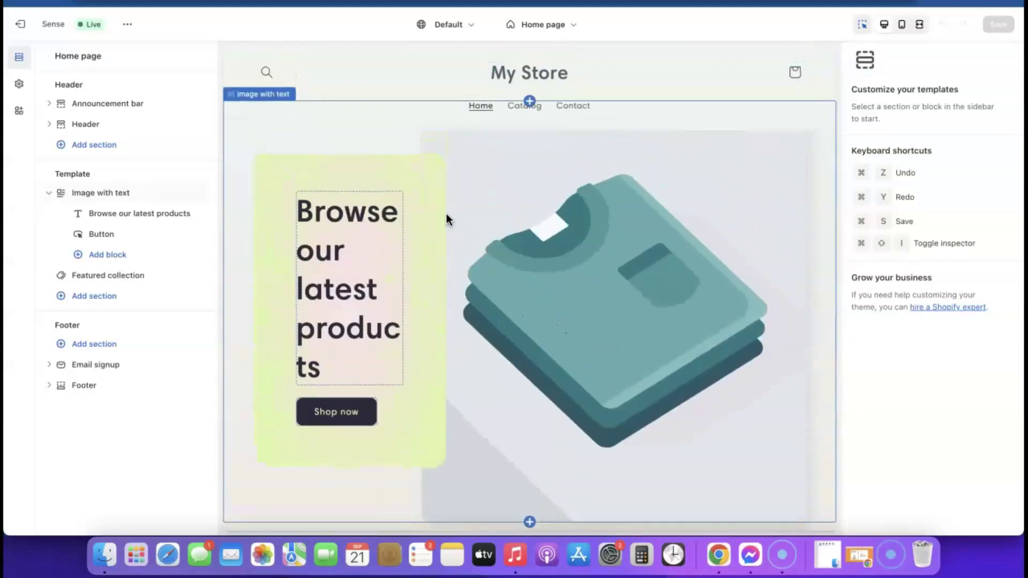
pyautogui.click(31, 28)
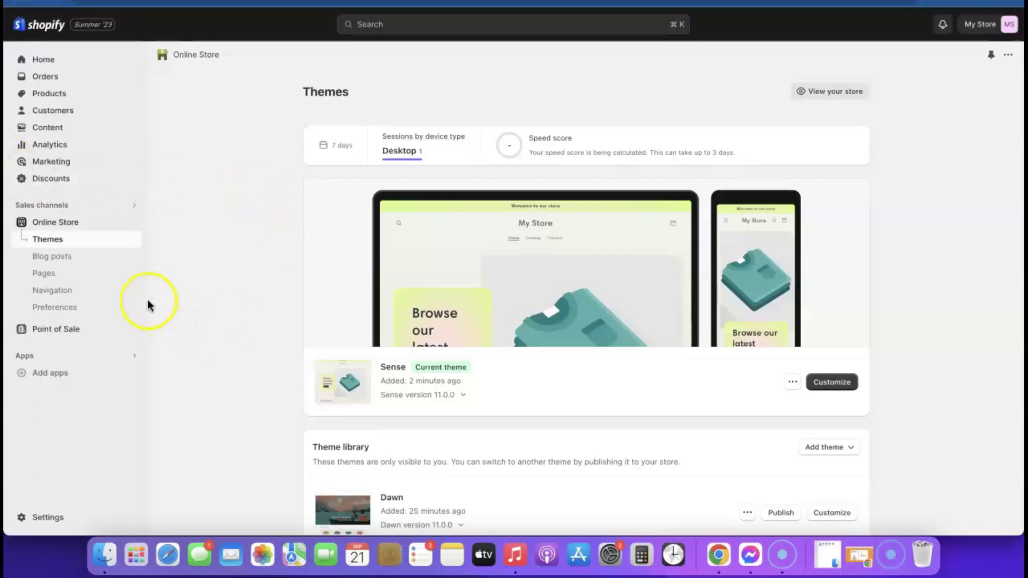
# - Go from Add apps to the Shopify App Store and search for 'Kopy'
pyautogui.click(49, 374)
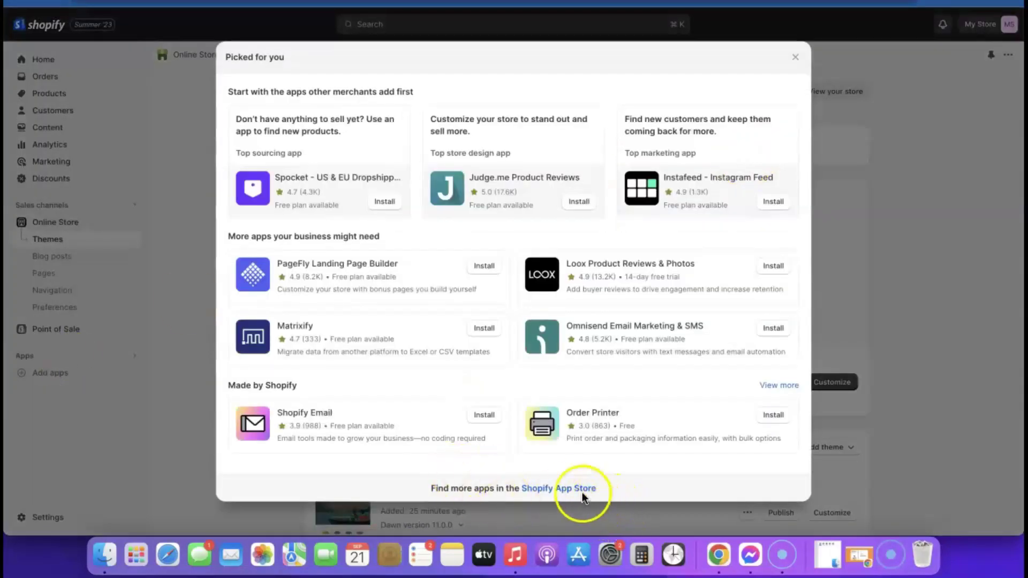
pyautogui.click(570, 489)
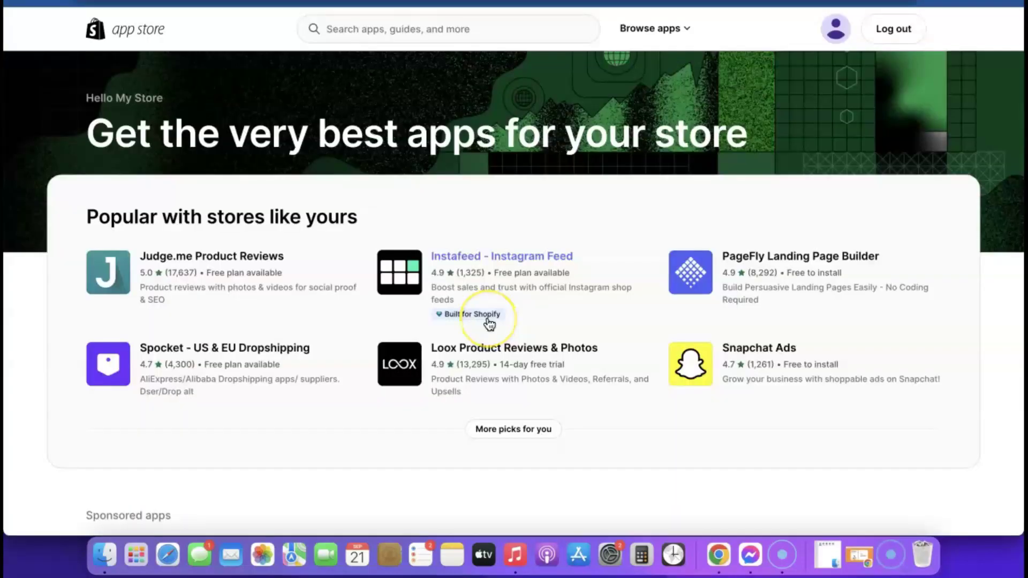
pyautogui.click(493, 317)
pyautogui.scroll(-5, 494, 317)
pyautogui.scroll(5, 493, 317)
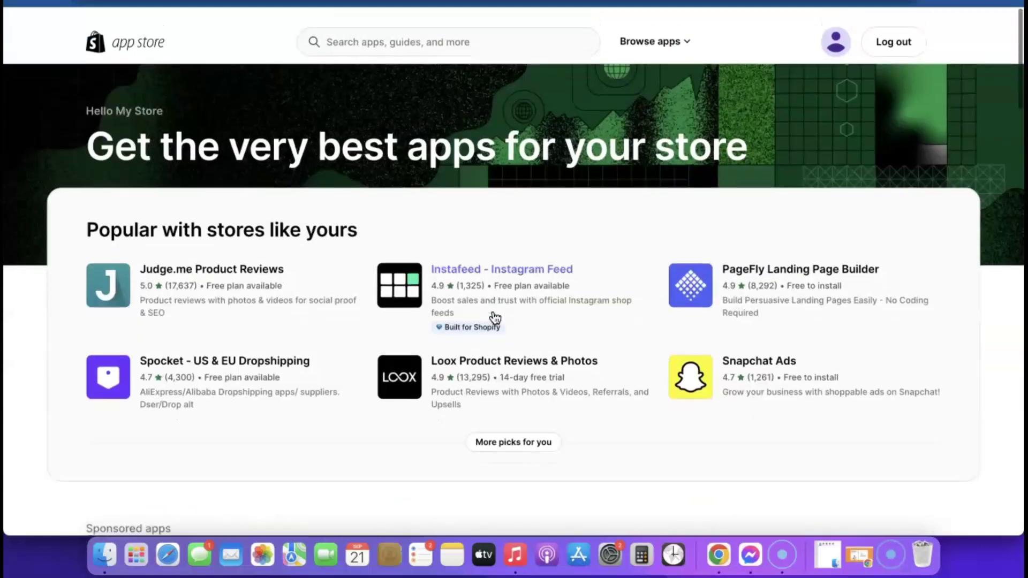
pyautogui.click(84, 307)
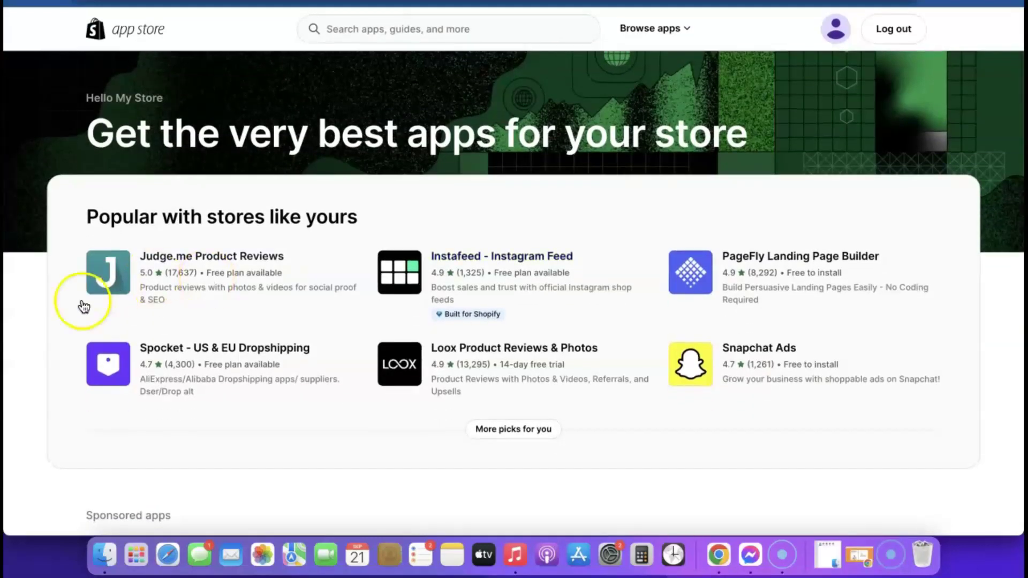
pyautogui.click(424, 30)
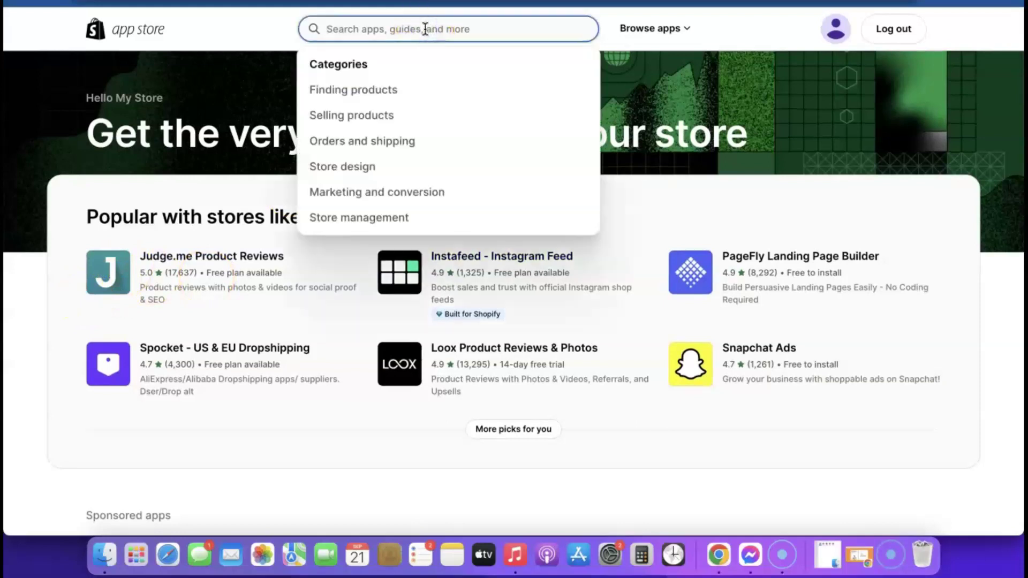
pyautogui.write('Kopy')
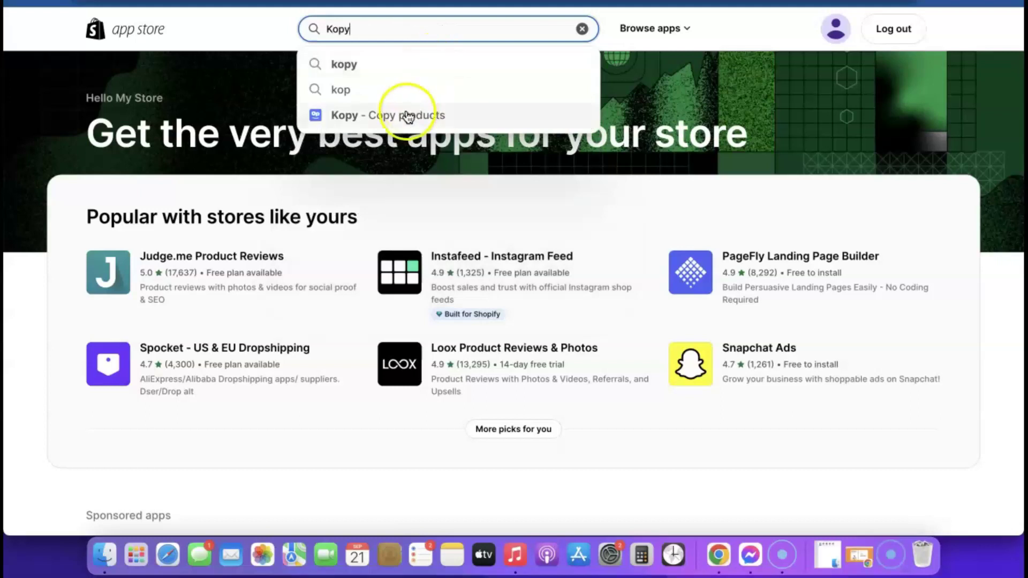
# - Install the Kopy - Copy products app and approve its $2.99 Basic plan subscription
pyautogui.click(372, 123)
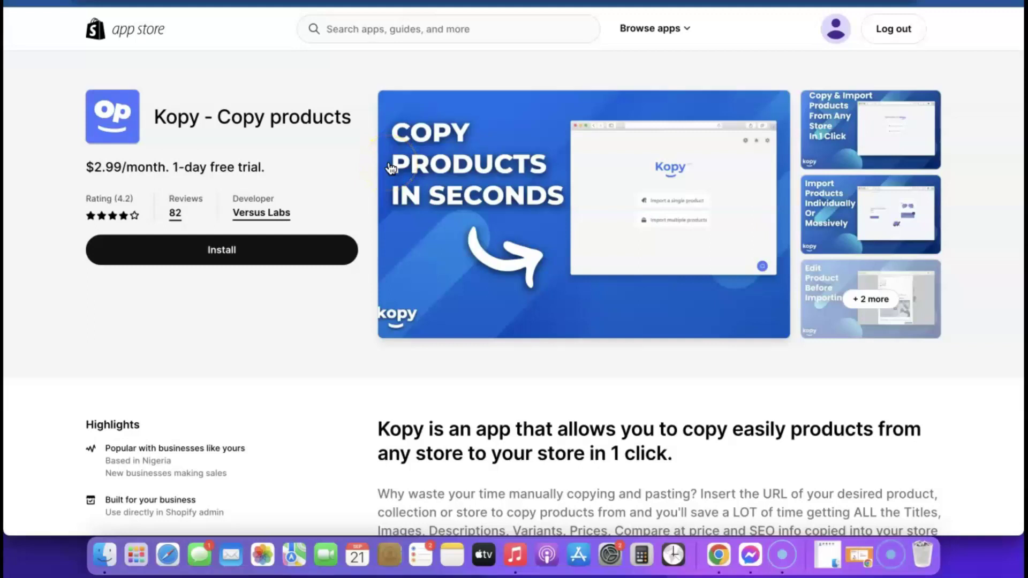
pyautogui.click(214, 252)
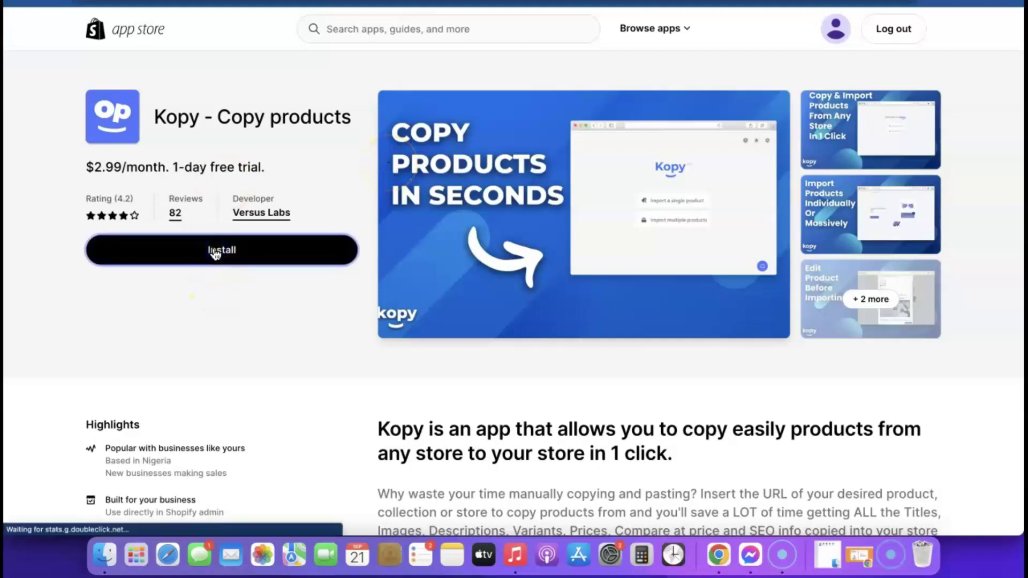
pyautogui.scroll(-5, 525, 312)
pyautogui.scroll(5, 525, 315)
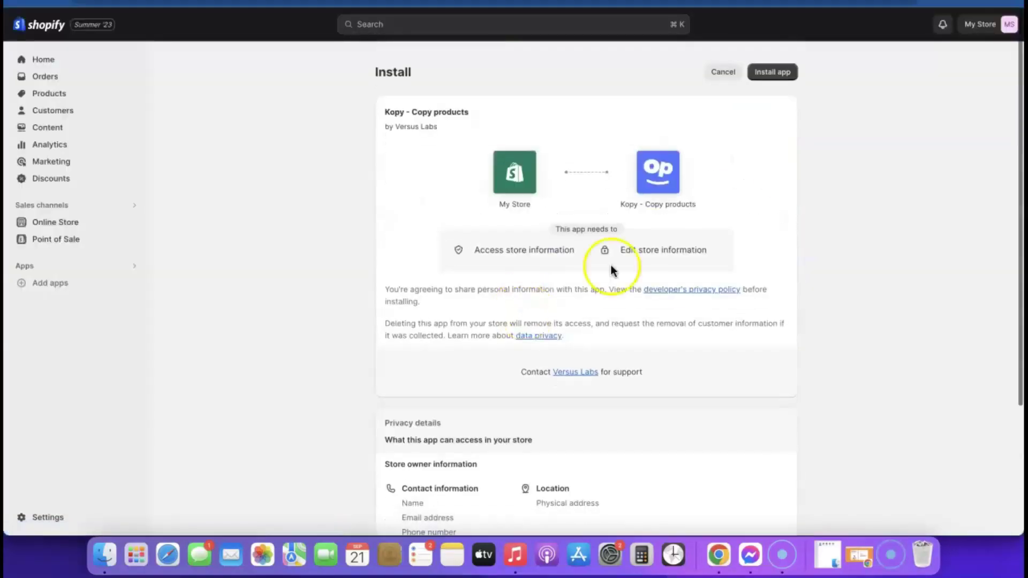
pyautogui.click(776, 64)
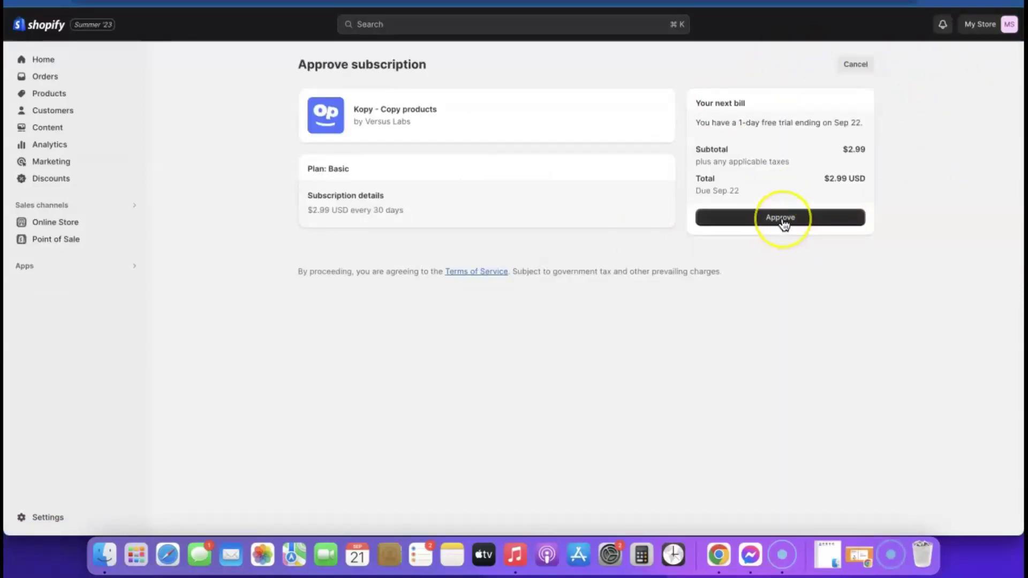
pyautogui.click(782, 220)
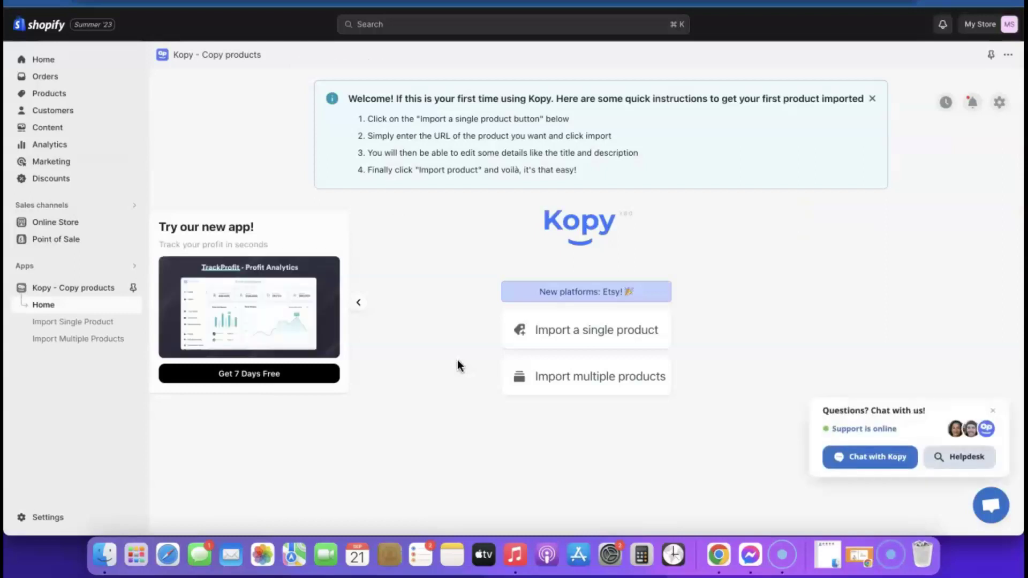
# - Dismiss the support chat, check Import multiple products, then open Kopy's Import a single product form
pyautogui.click(993, 412)
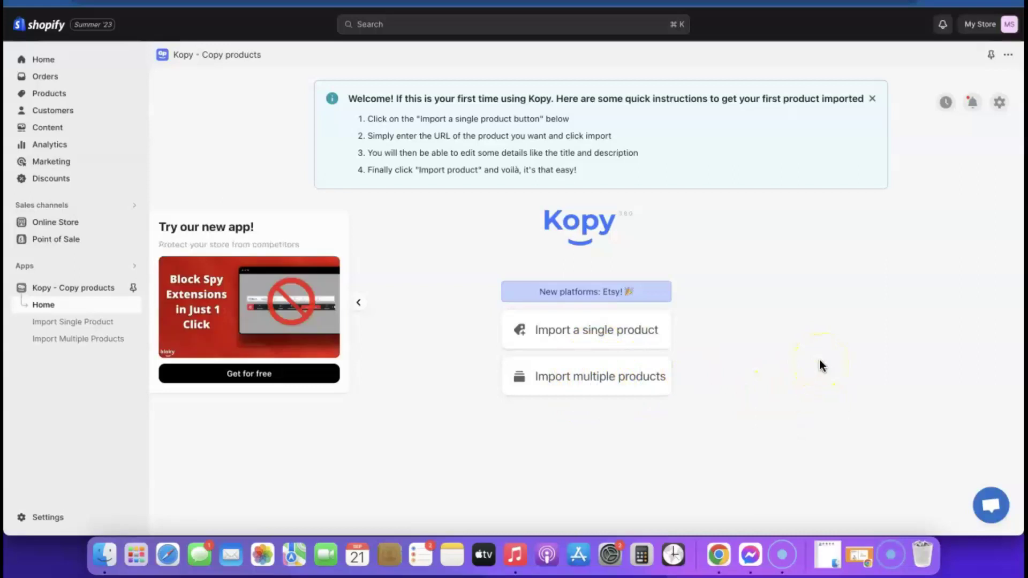
pyautogui.click(608, 375)
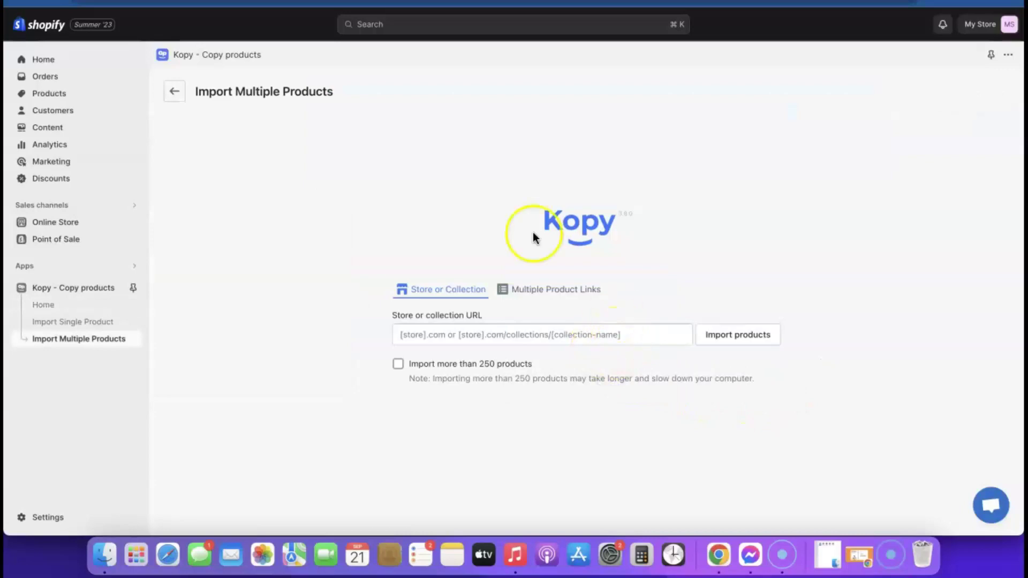
pyautogui.click(175, 94)
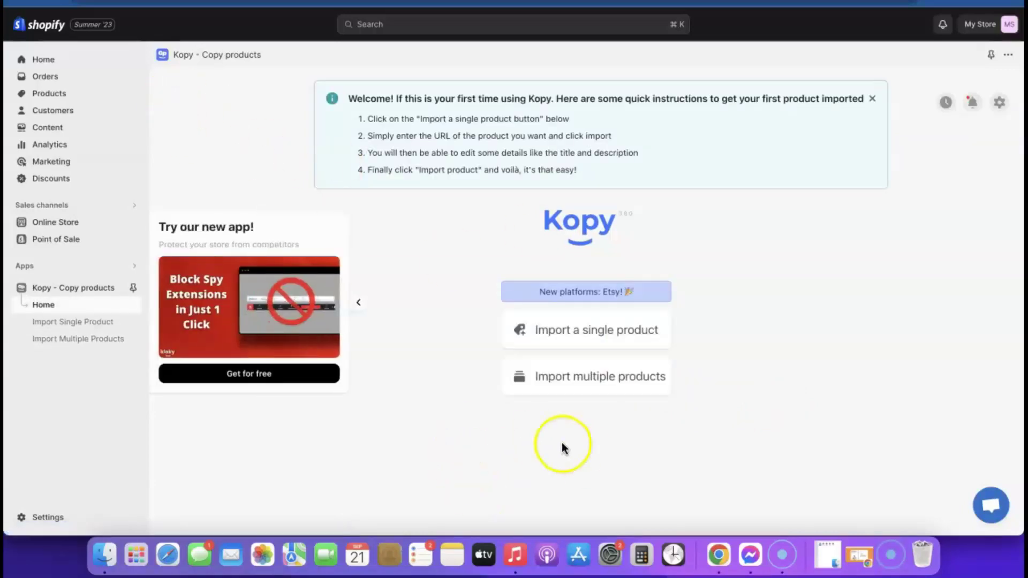
pyautogui.click(587, 330)
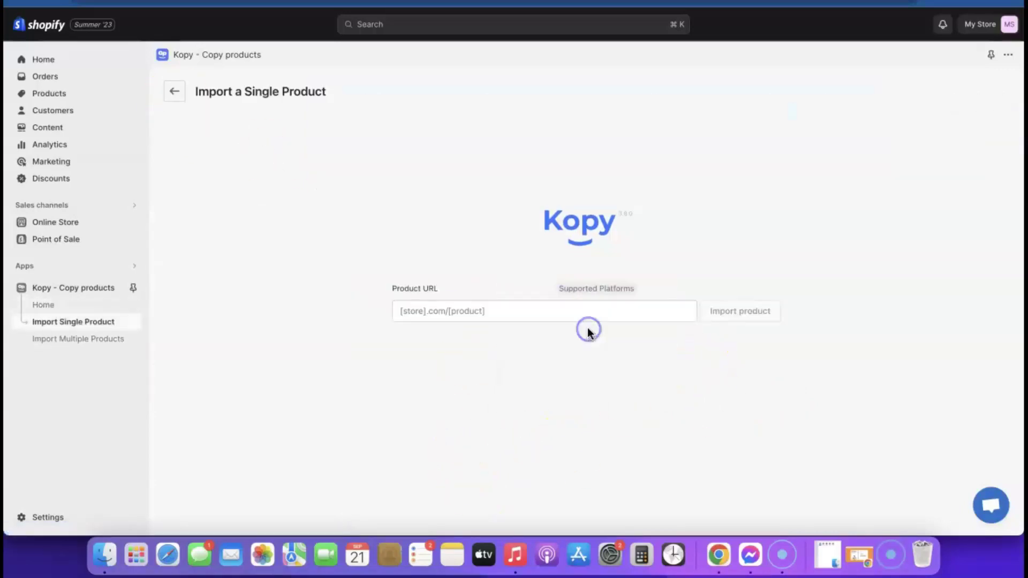
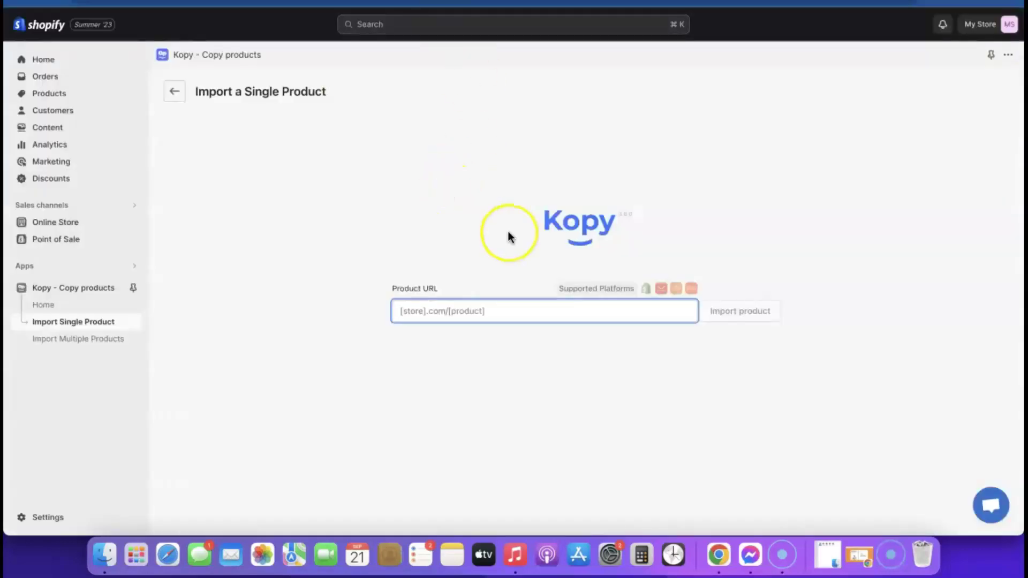
# - Paste the Airpod Cleaner KIT goodscastle.com link into Product URL and import it
pyautogui.click(471, 312)
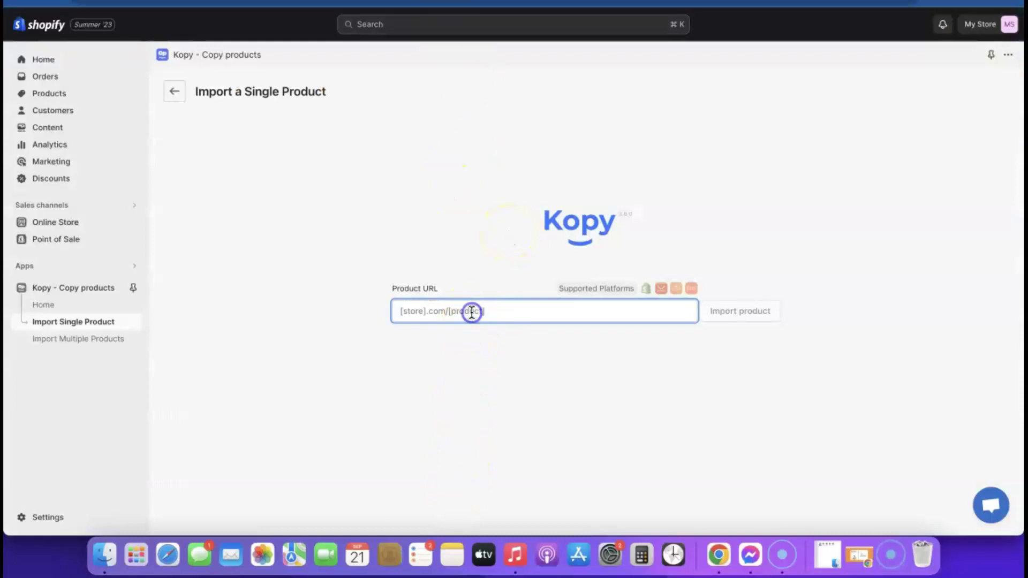
pyautogui.write('https://goodscastle.com/products/airpod-cleaner-kit')
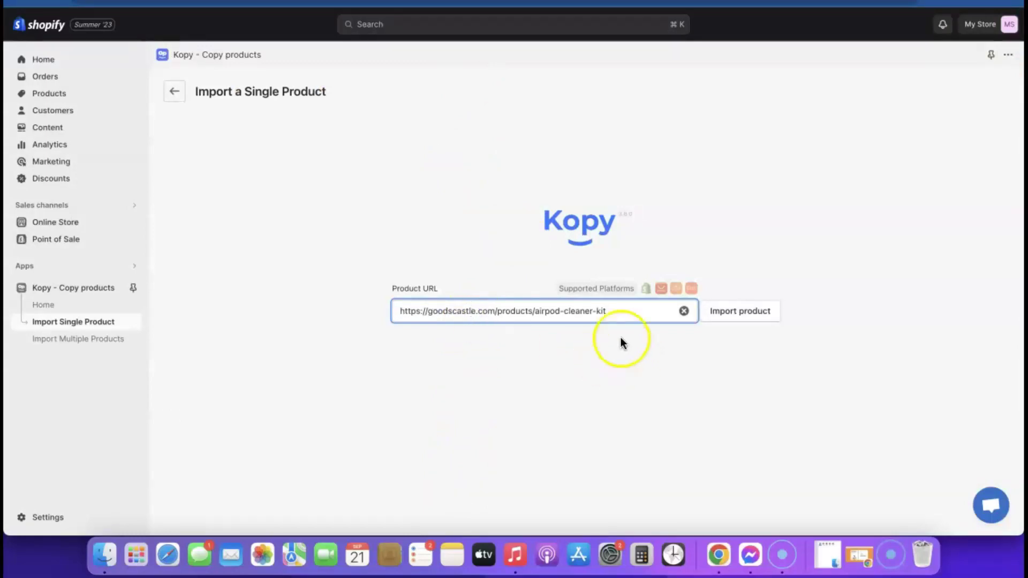
pyautogui.click(738, 314)
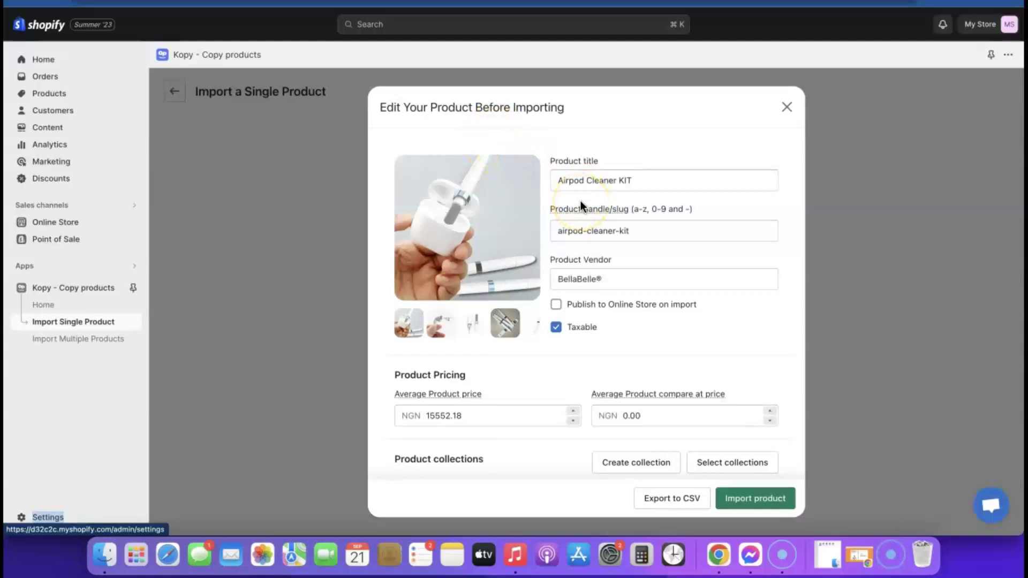
# - Review the fetched product in the edit dialog: NGN 15552.18 with a Black variant
pyautogui.scroll(-2, 581, 201)
pyautogui.scroll(2, 580, 200)
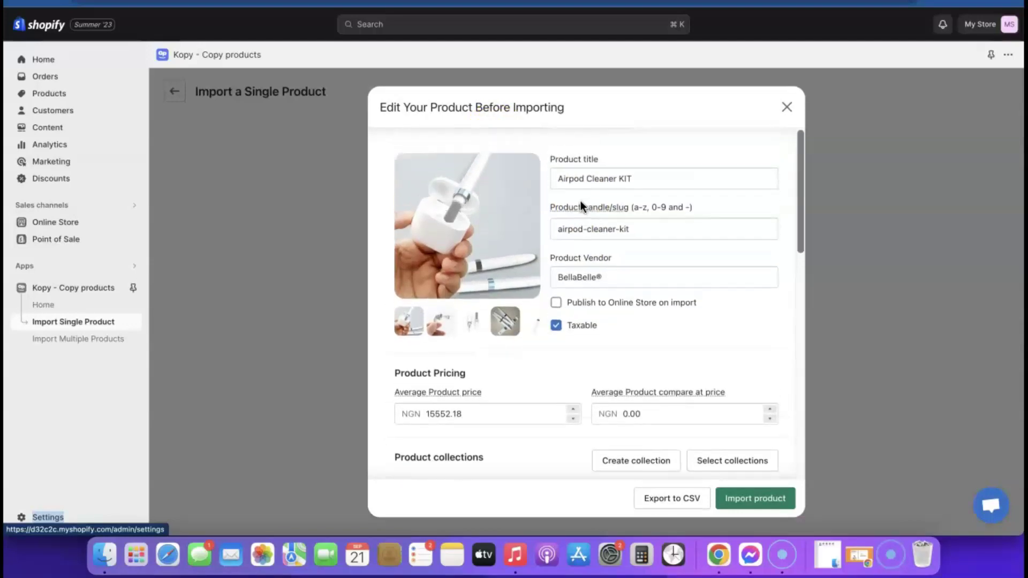
pyautogui.click(626, 177)
pyautogui.click(639, 176)
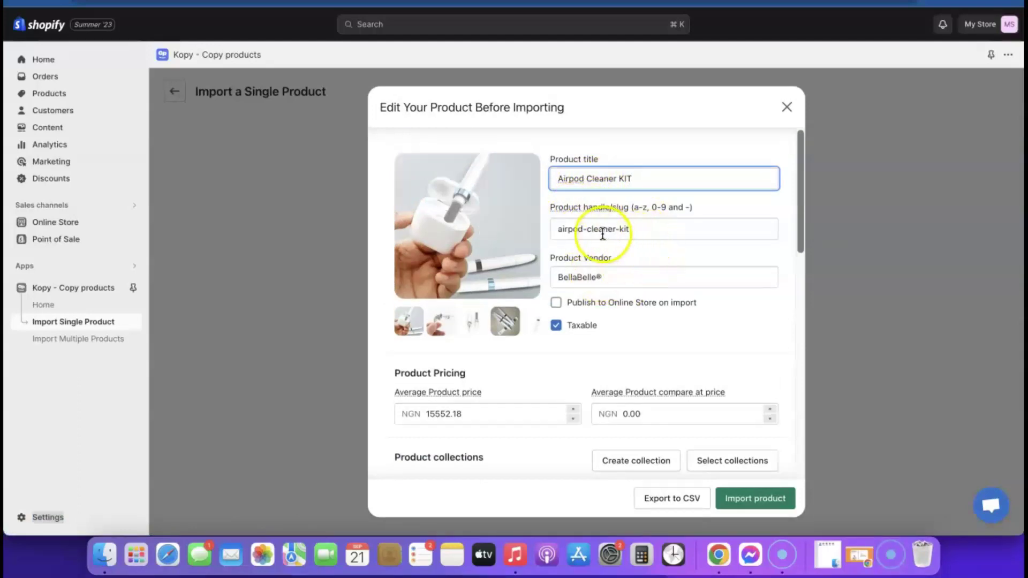
pyautogui.scroll(-1, 619, 343)
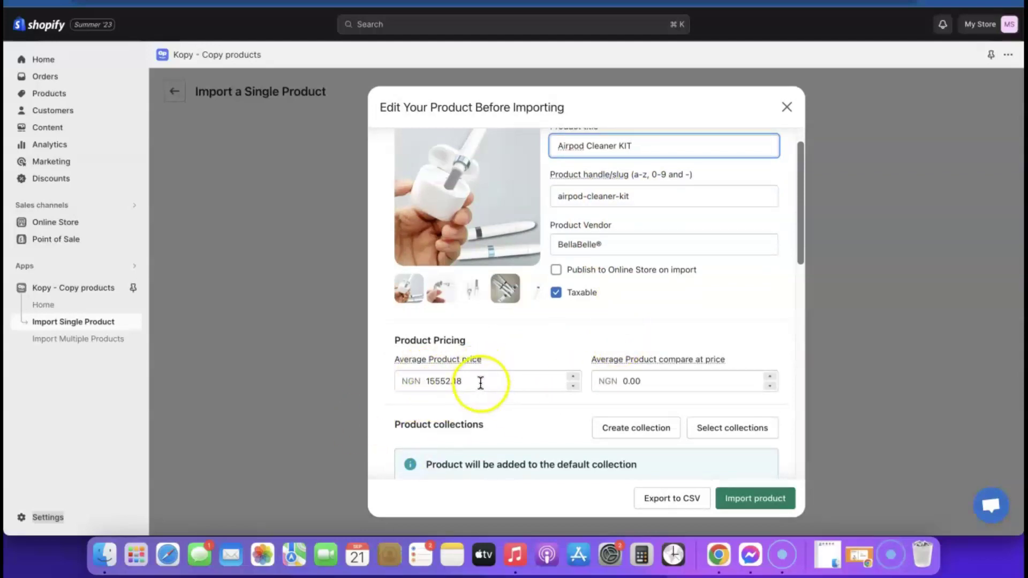
pyautogui.scroll(-2, 510, 381)
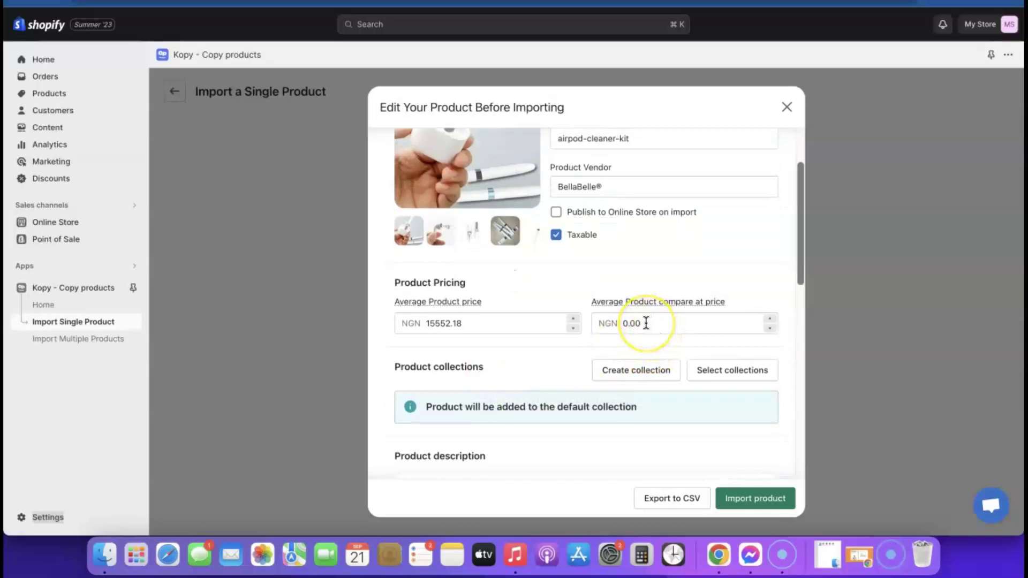
pyautogui.click(664, 324)
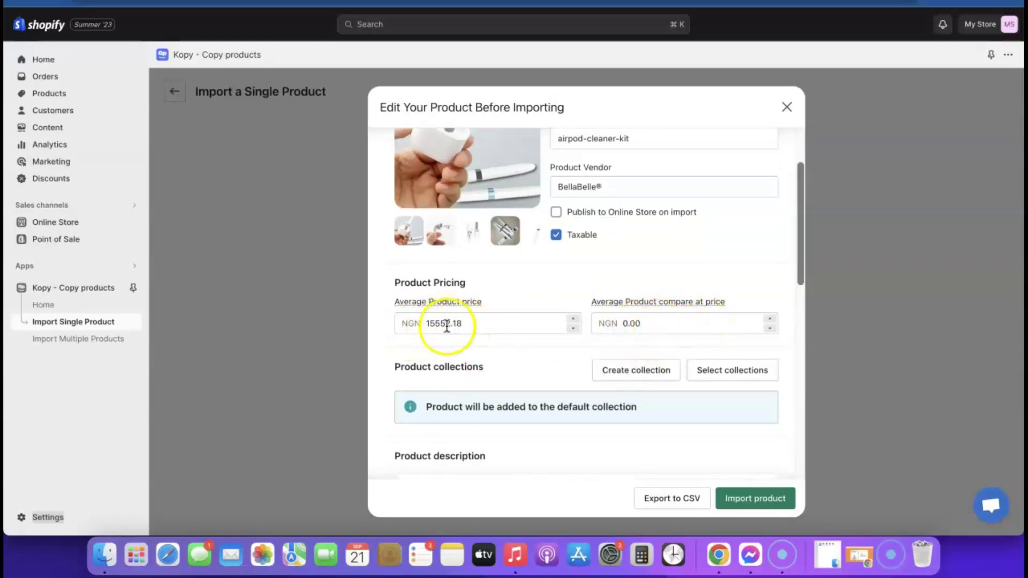
pyautogui.scroll(-5, 618, 342)
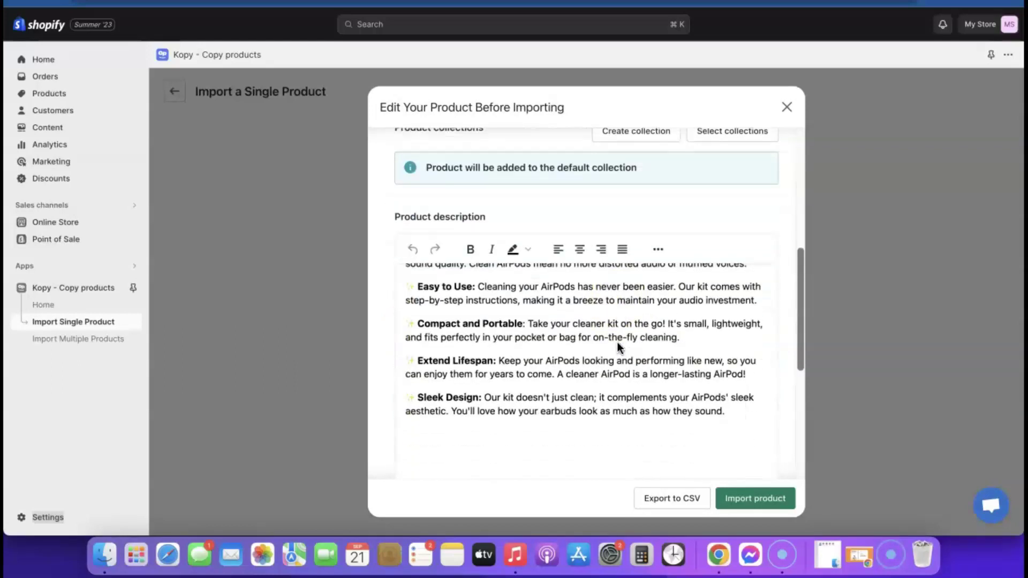
pyautogui.scroll(-2, 618, 342)
pyautogui.scroll(3, 597, 333)
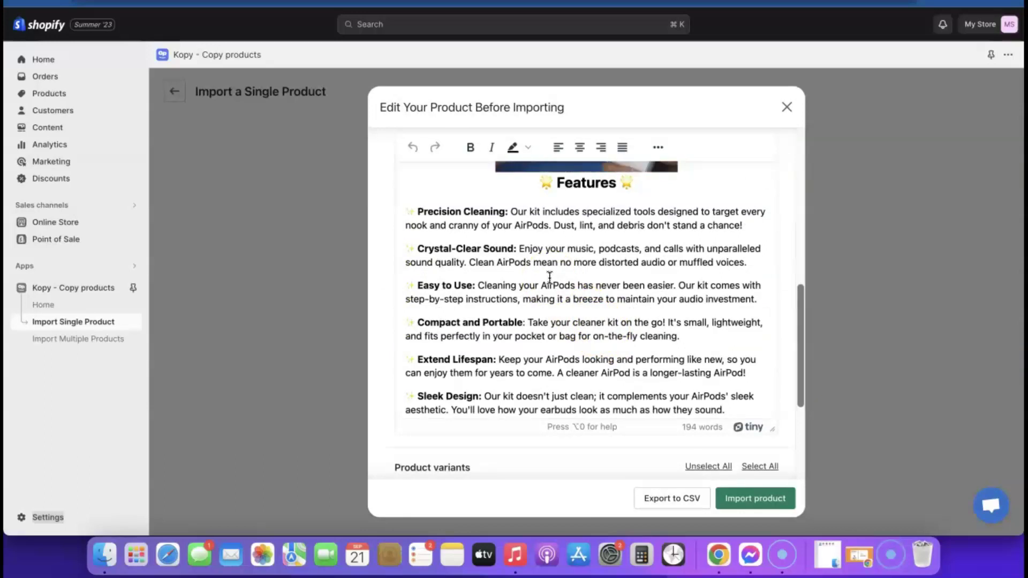
pyautogui.scroll(-2, 568, 300)
pyautogui.scroll(-6, 573, 310)
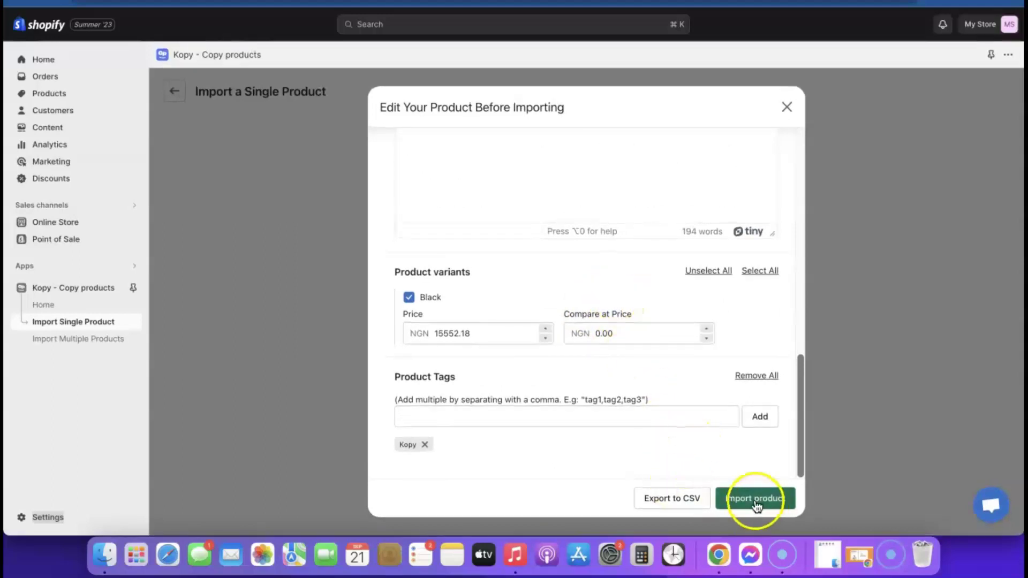
pyautogui.scroll(10, 679, 421)
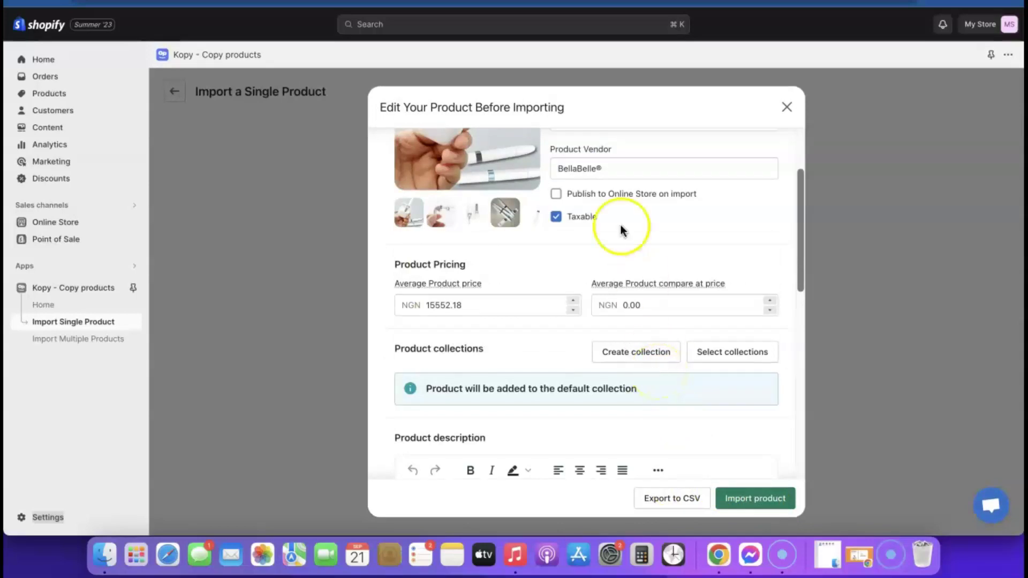
# - Import Airpod Cleaner KIT with Publish to Online Store on and Taxable off, then open Settings
pyautogui.click(556, 195)
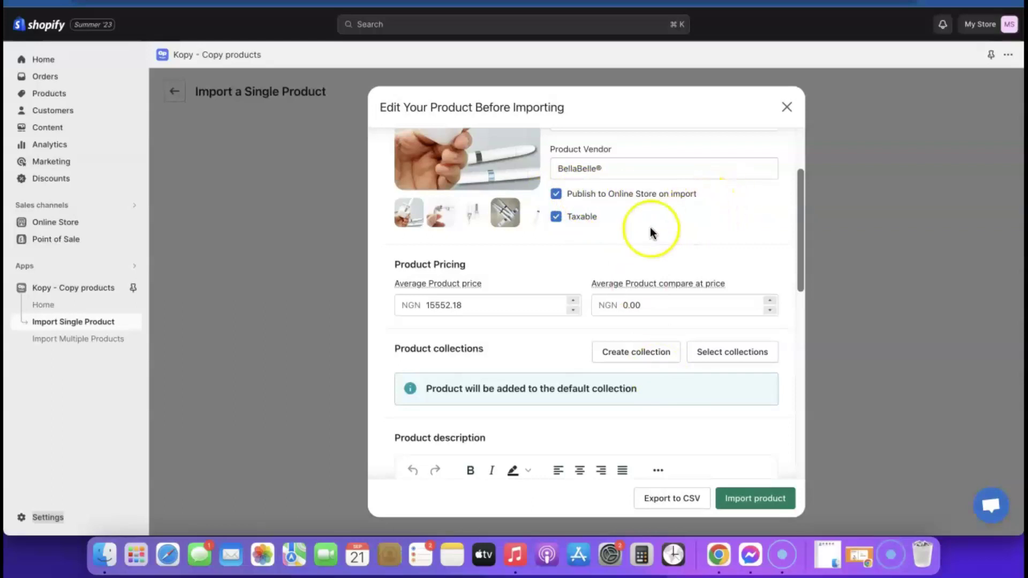
pyautogui.click(556, 217)
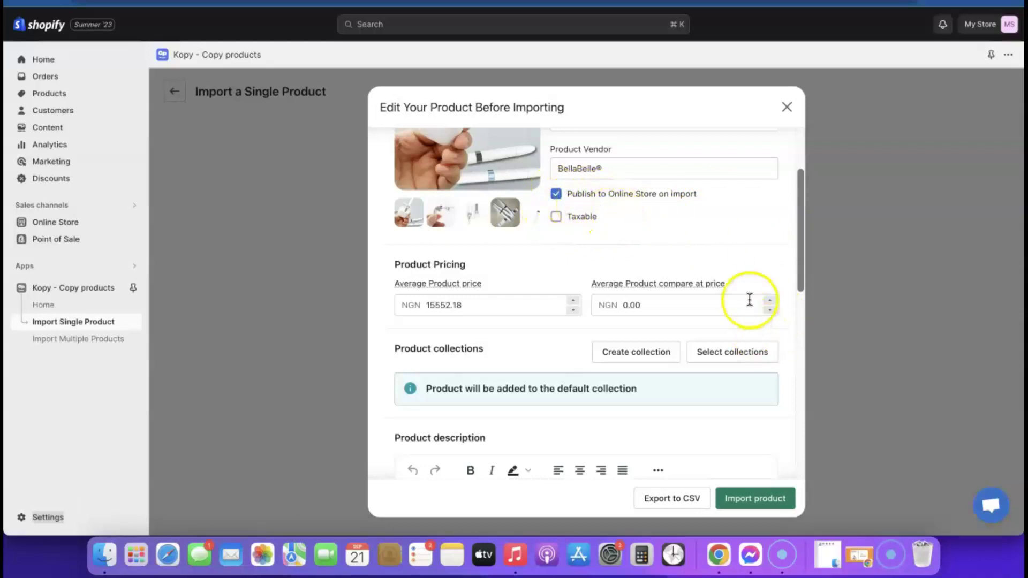
pyautogui.click(752, 498)
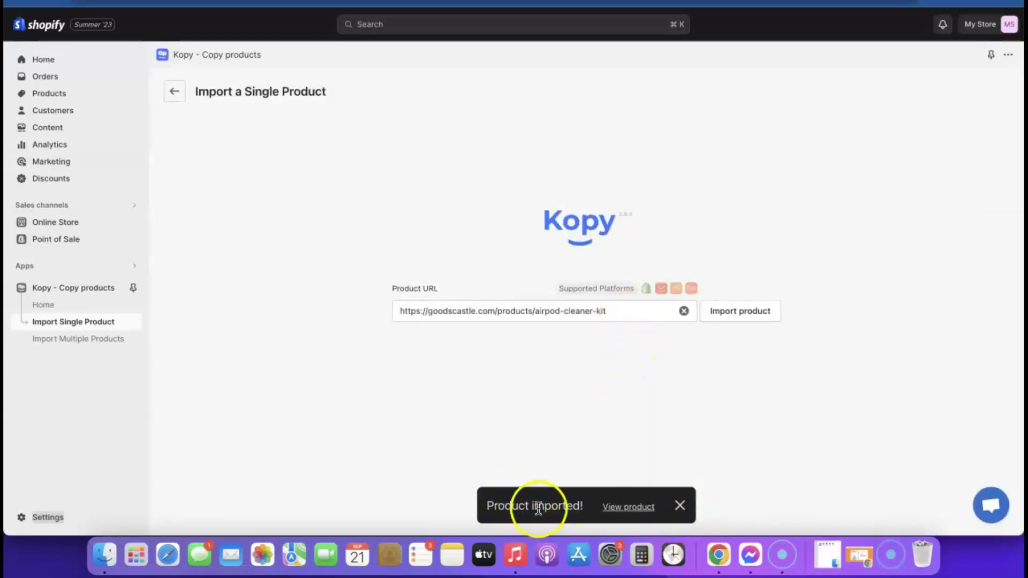
pyautogui.click(637, 507)
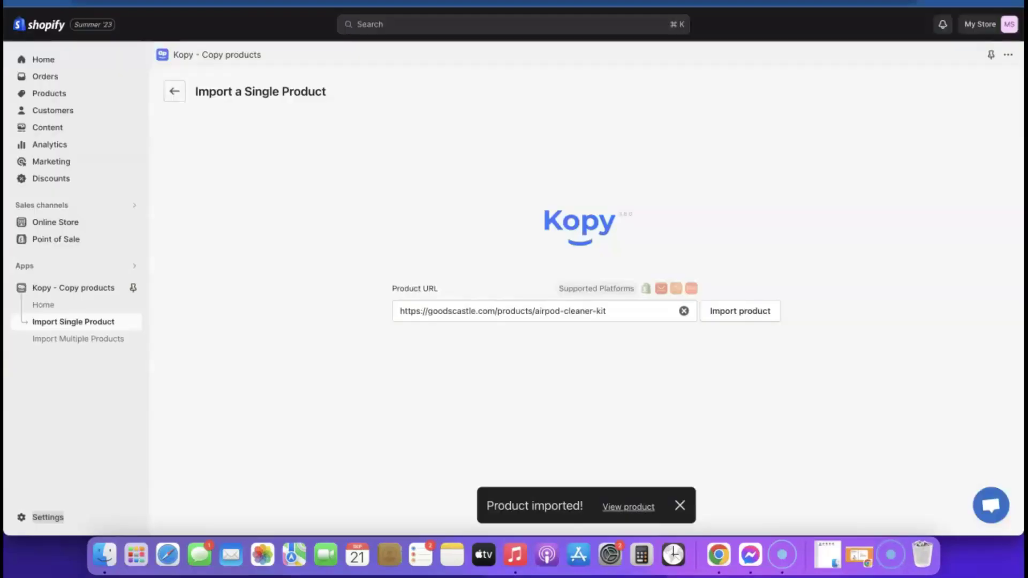
pyautogui.click(31, 522)
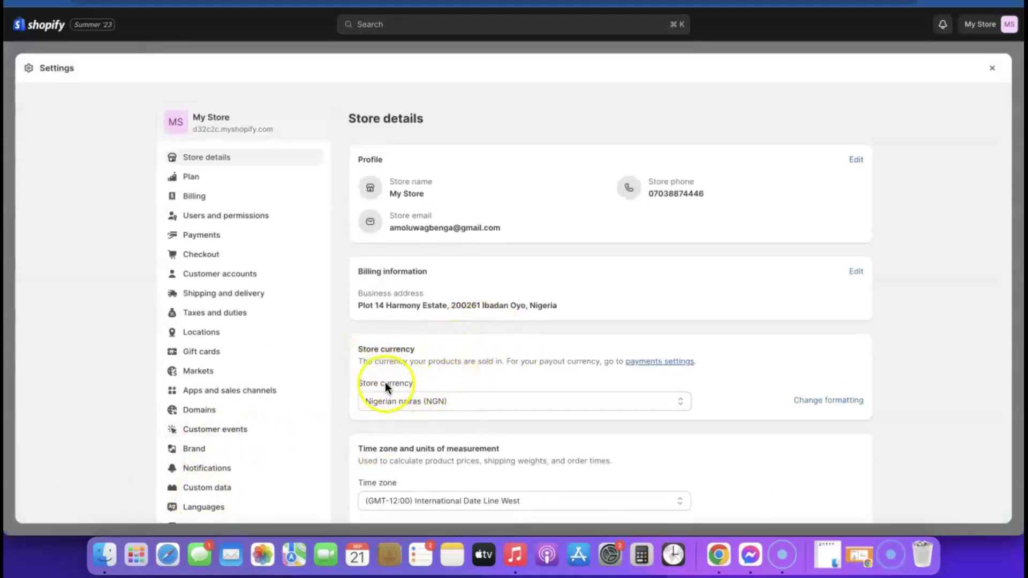
# - Switch the store currency from Nigerian nairas to US dollars (USD), save, and return Home
pyautogui.click(583, 400)
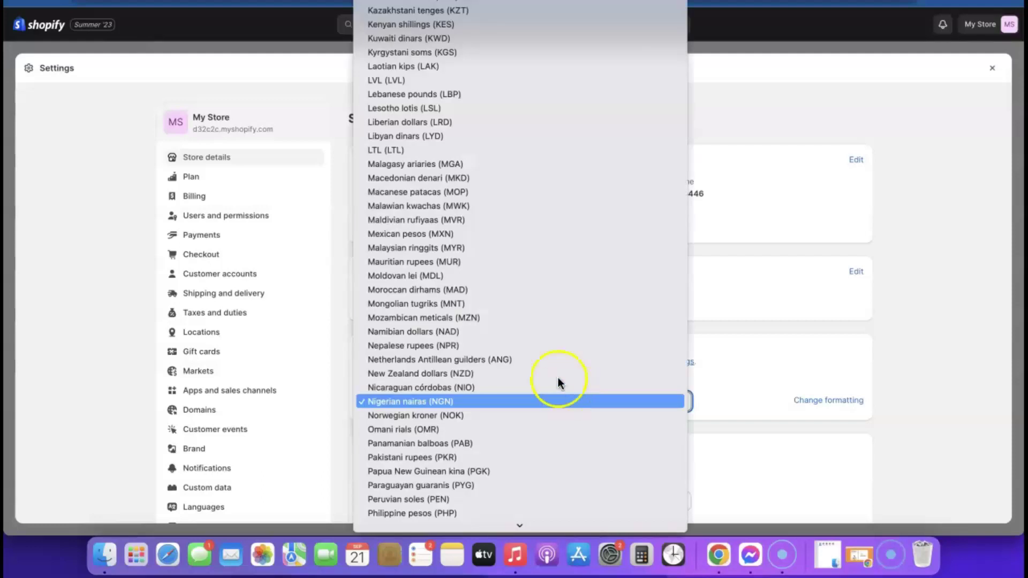
pyautogui.scroll(-15, 543, 348)
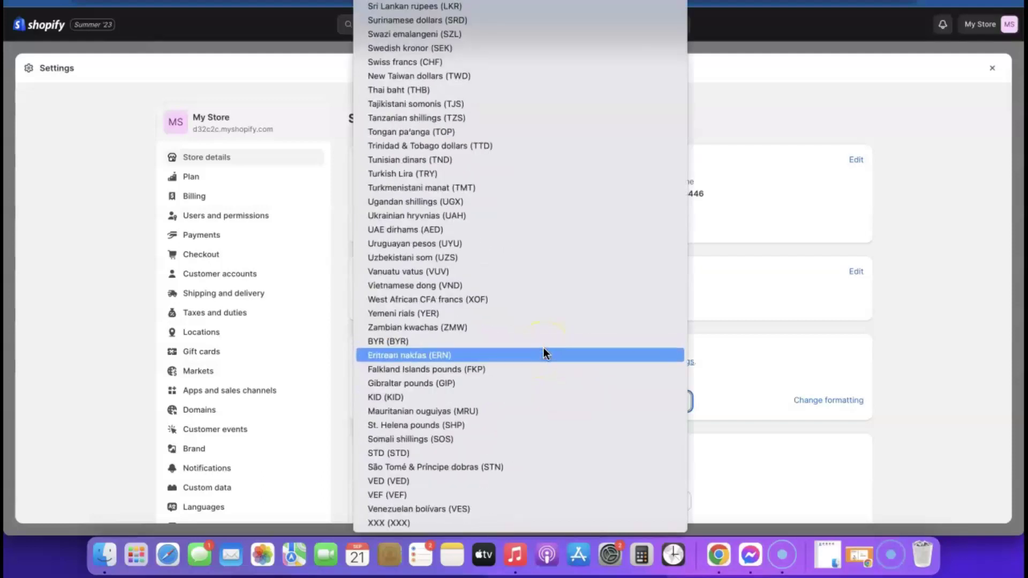
pyautogui.scroll(20, 474, 445)
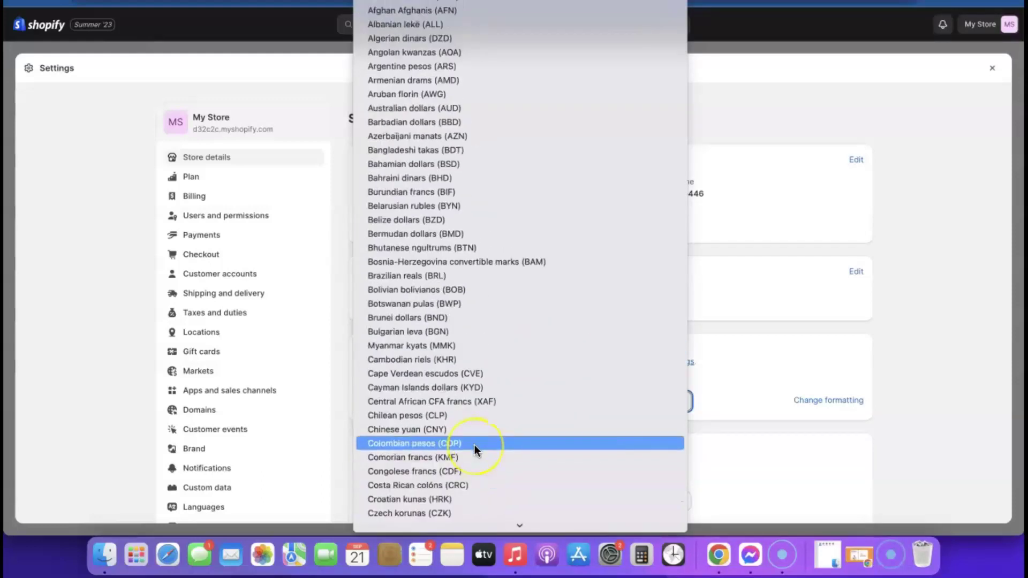
pyautogui.click(474, 445)
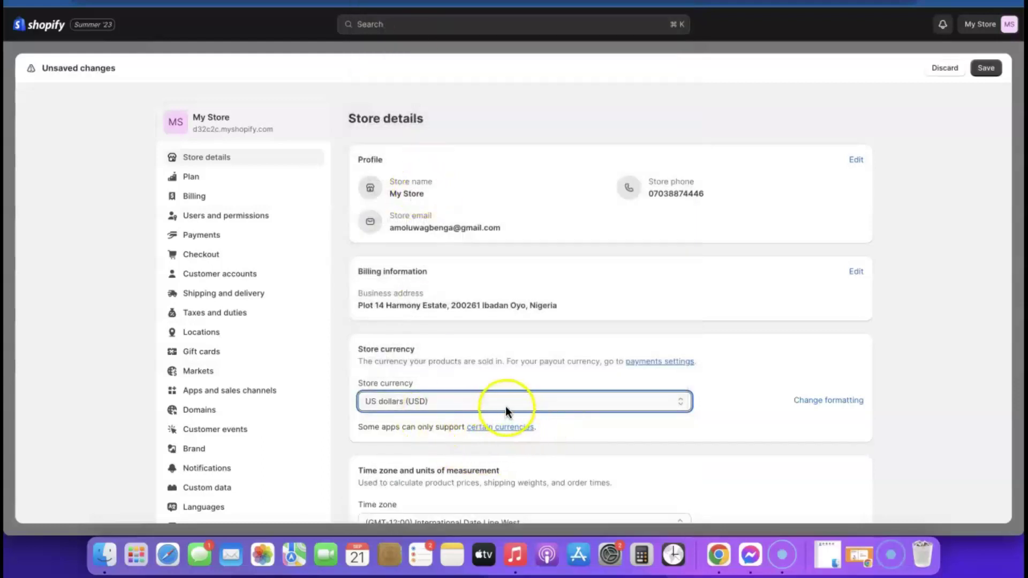
pyautogui.scroll(-2, 506, 406)
pyautogui.click(986, 68)
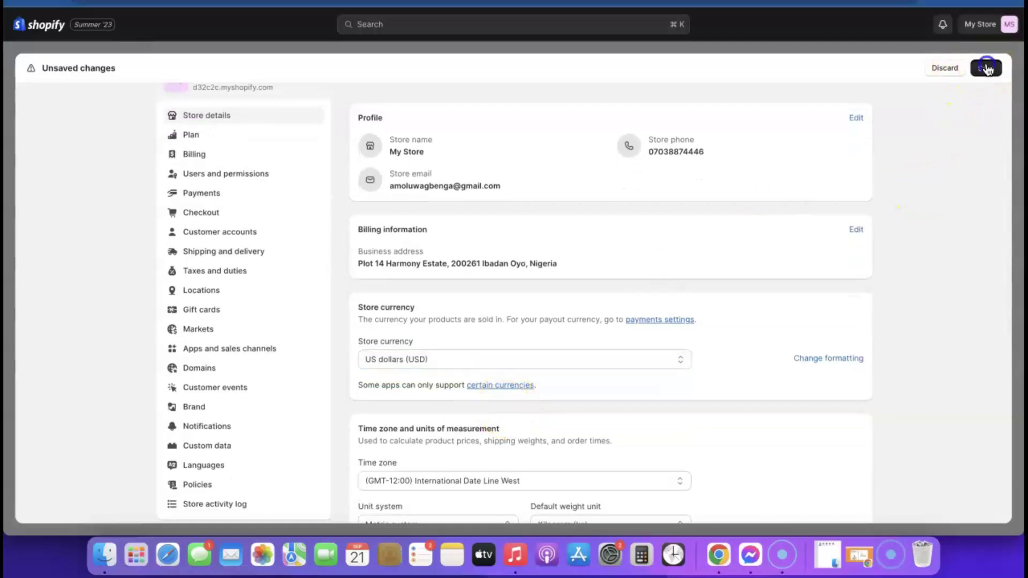
pyautogui.scroll(-5, 619, 275)
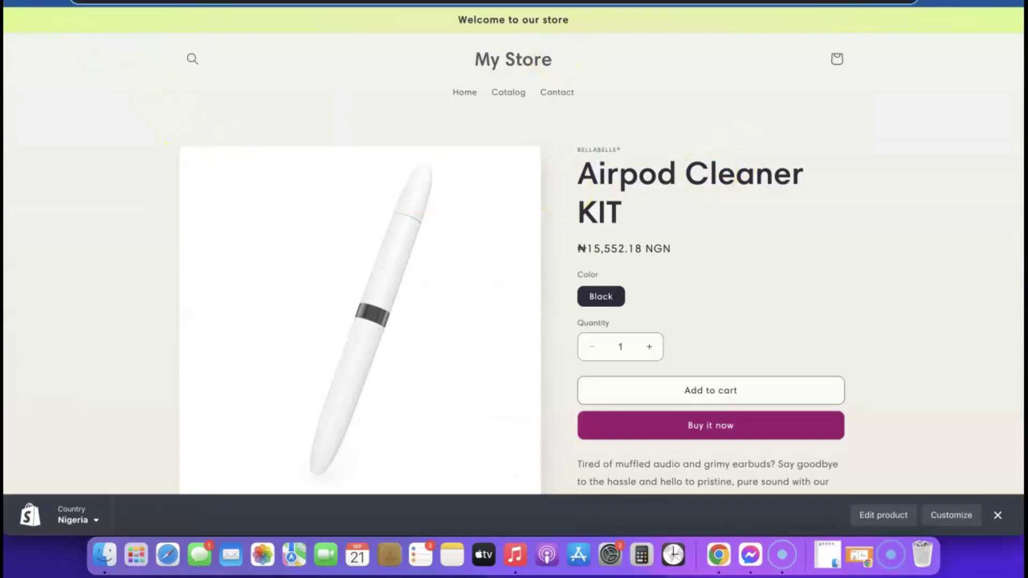
pyautogui.click(541, 63)
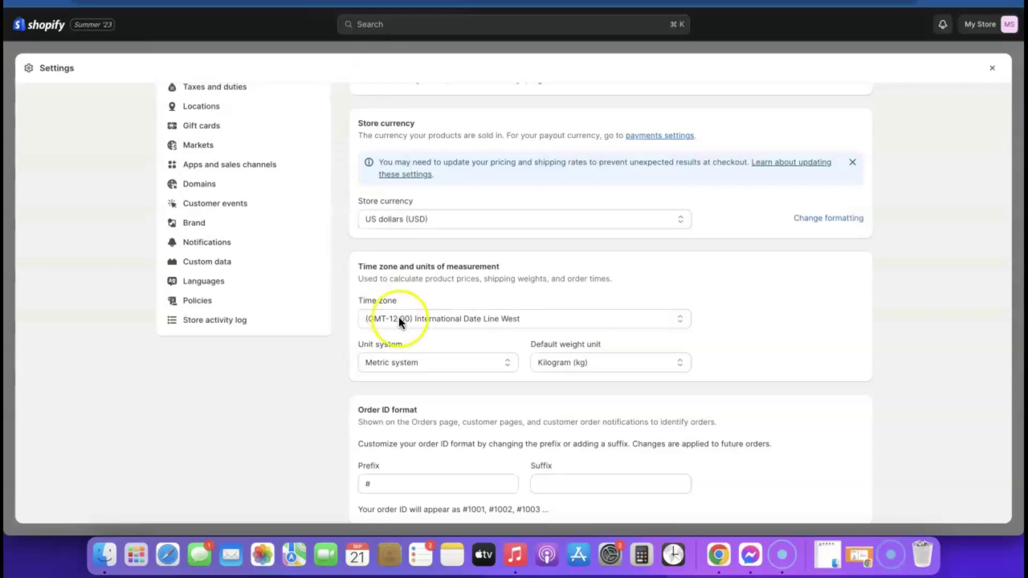
pyautogui.click(992, 68)
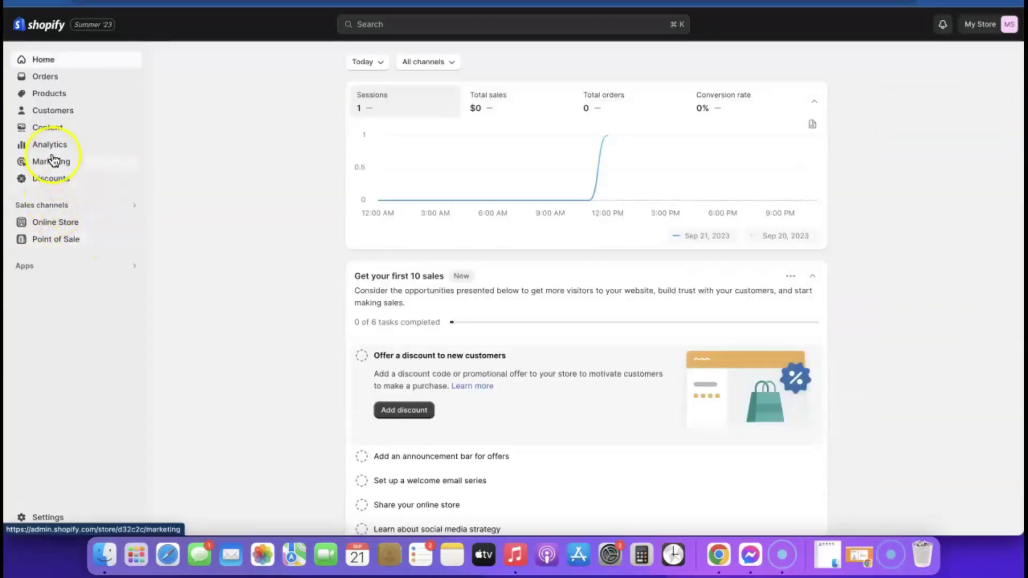
# - Price the Airpod Cleaner KIT's Black variant at $19.99 and save the product
pyautogui.click(48, 96)
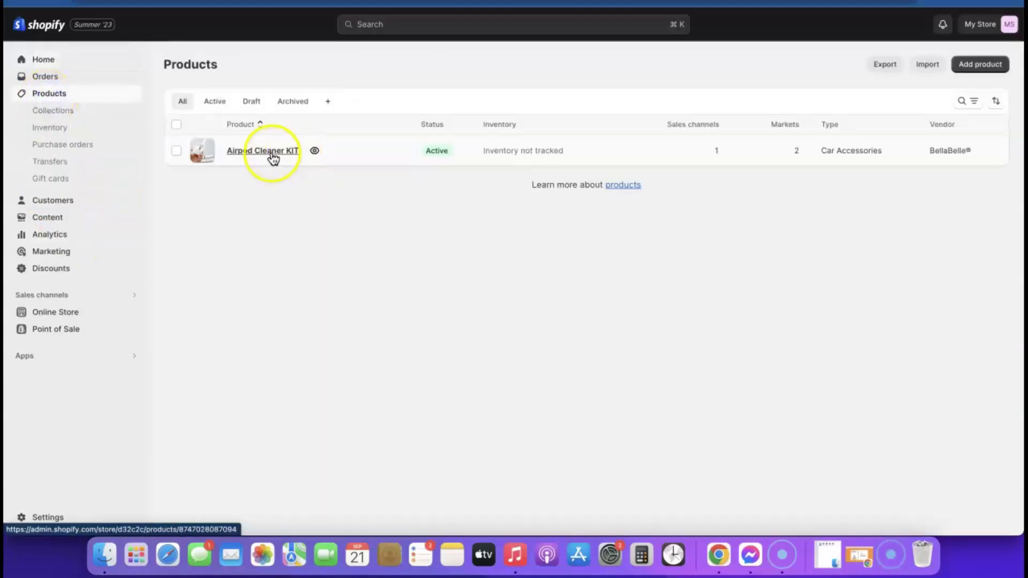
pyautogui.click(268, 151)
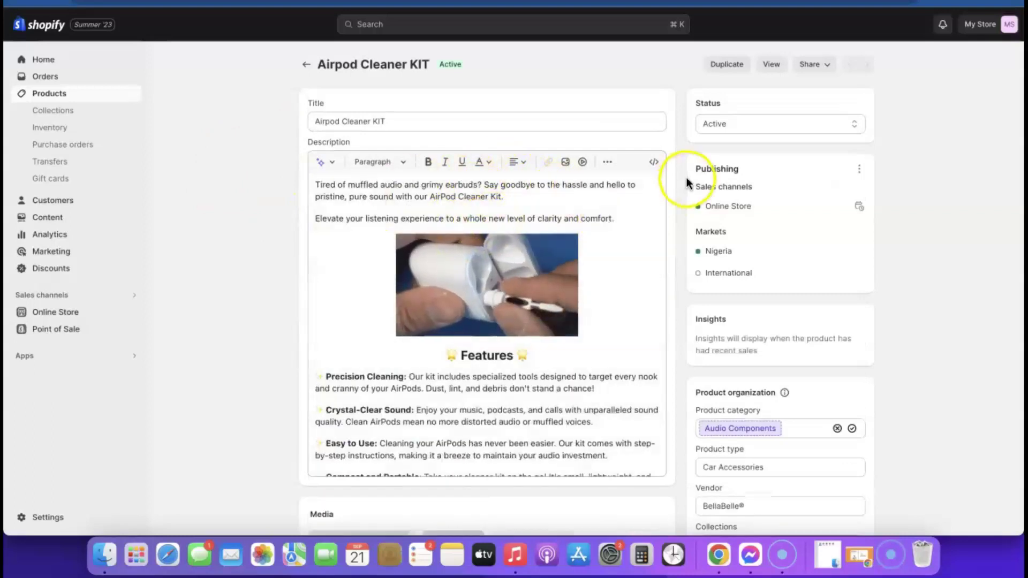
pyautogui.scroll(-3, 691, 182)
pyautogui.scroll(-10, 691, 182)
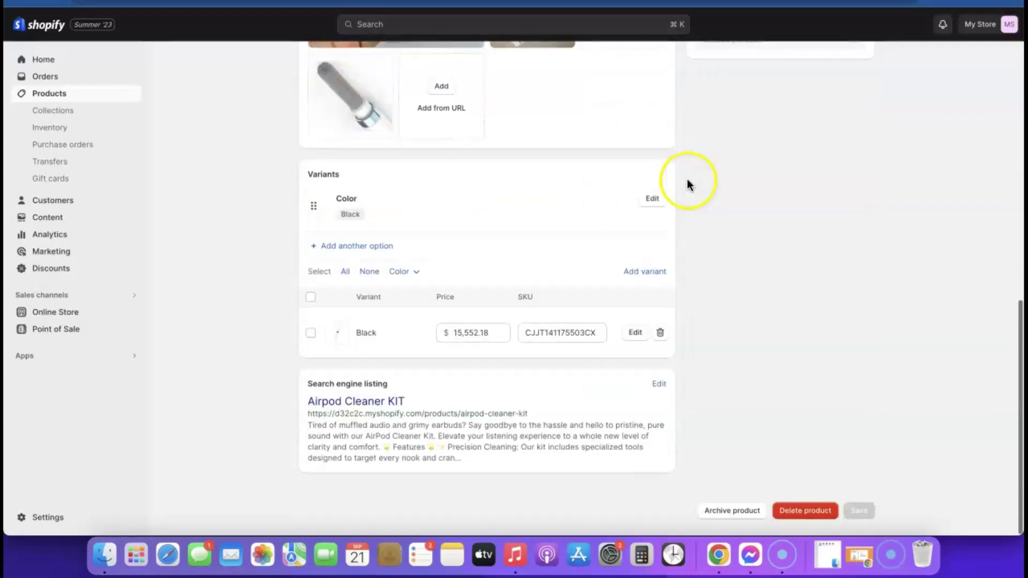
pyautogui.click(485, 340)
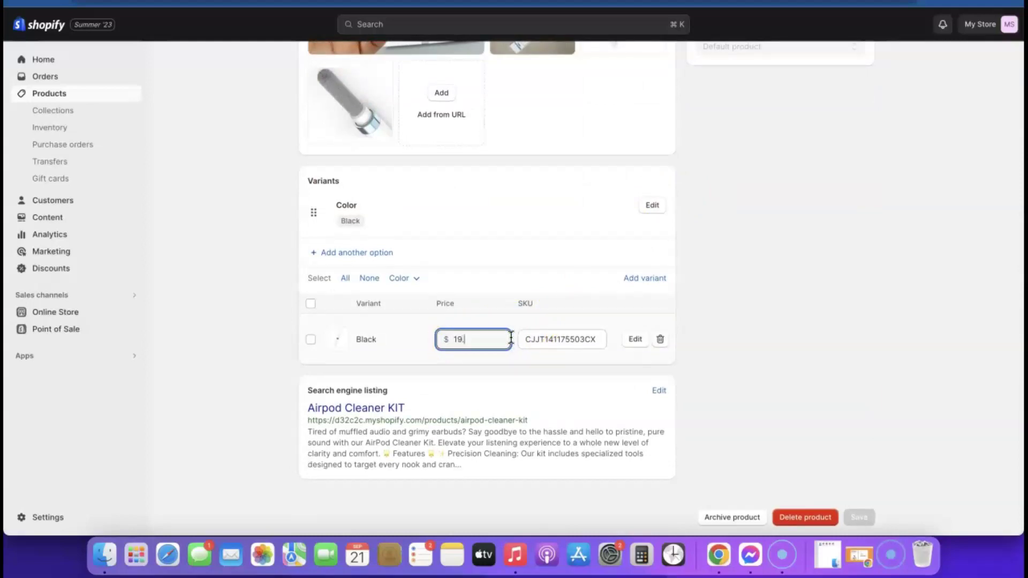
pyautogui.click(424, 342)
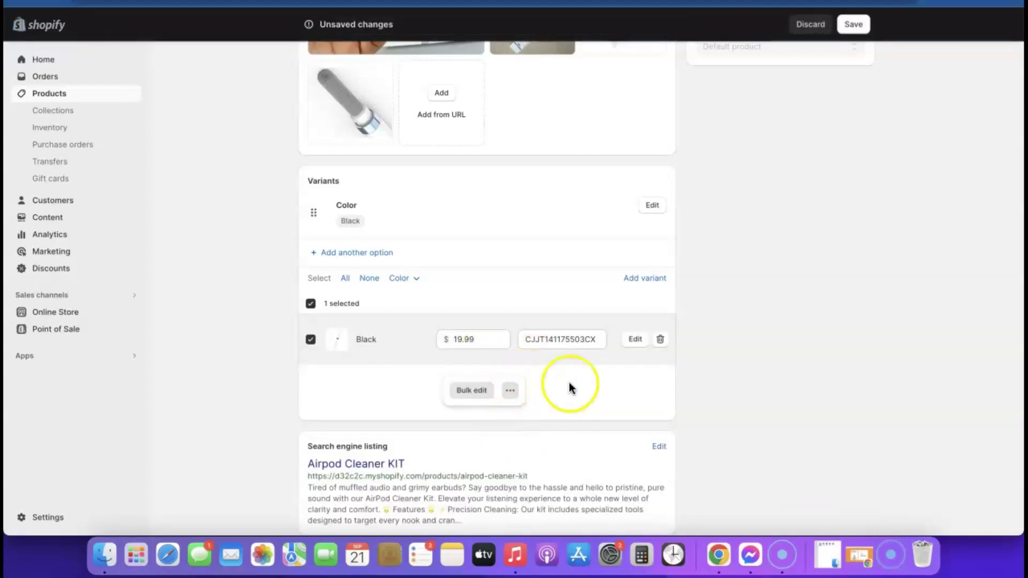
pyautogui.scroll(5, 609, 360)
pyautogui.click(853, 24)
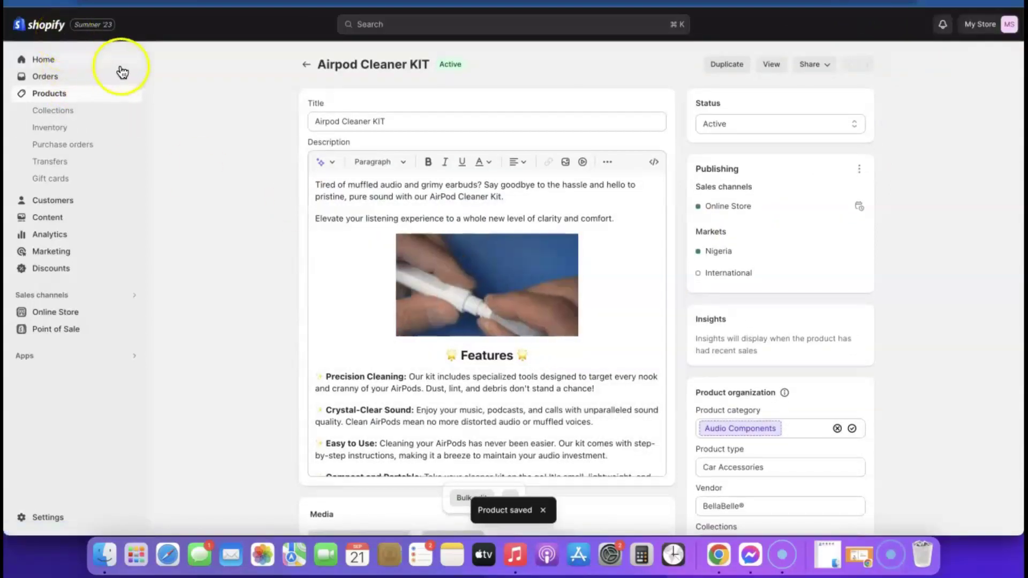
pyautogui.click(51, 313)
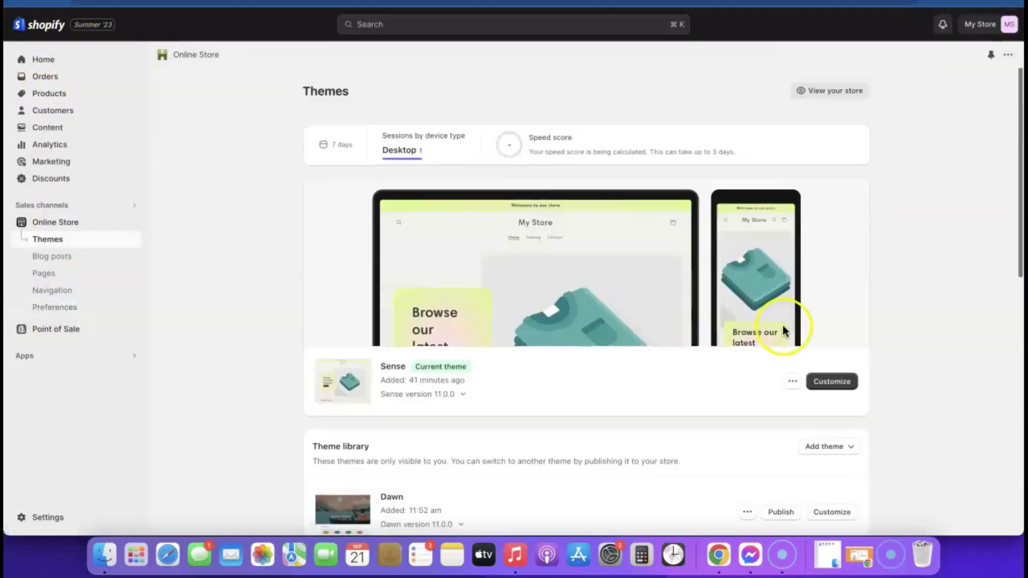
# - Customize the Sense theme on the Default product template and show Theme settings
pyautogui.scroll(-1, 780, 328)
pyautogui.click(846, 366)
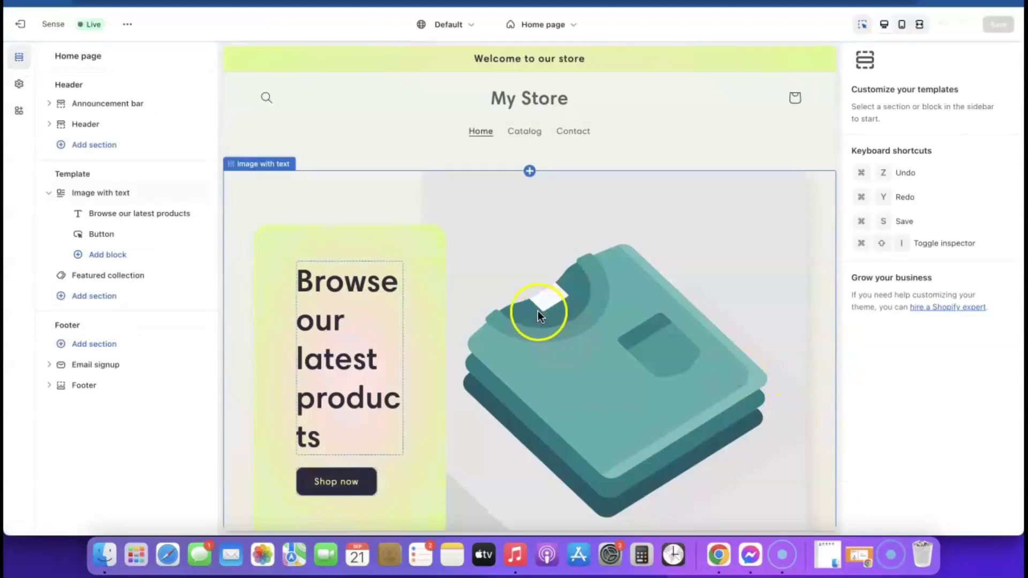
pyautogui.click(569, 25)
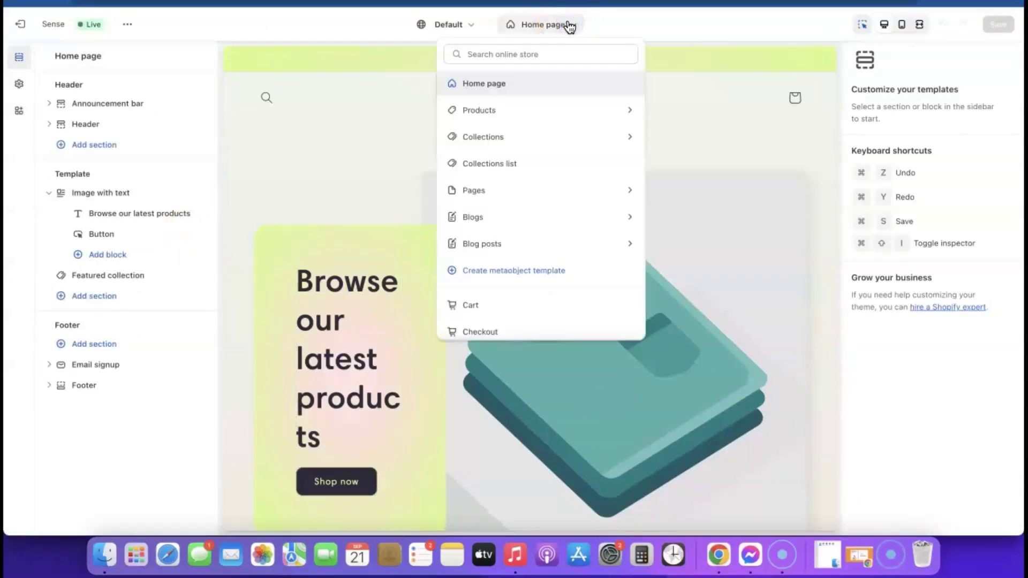
pyautogui.click(459, 111)
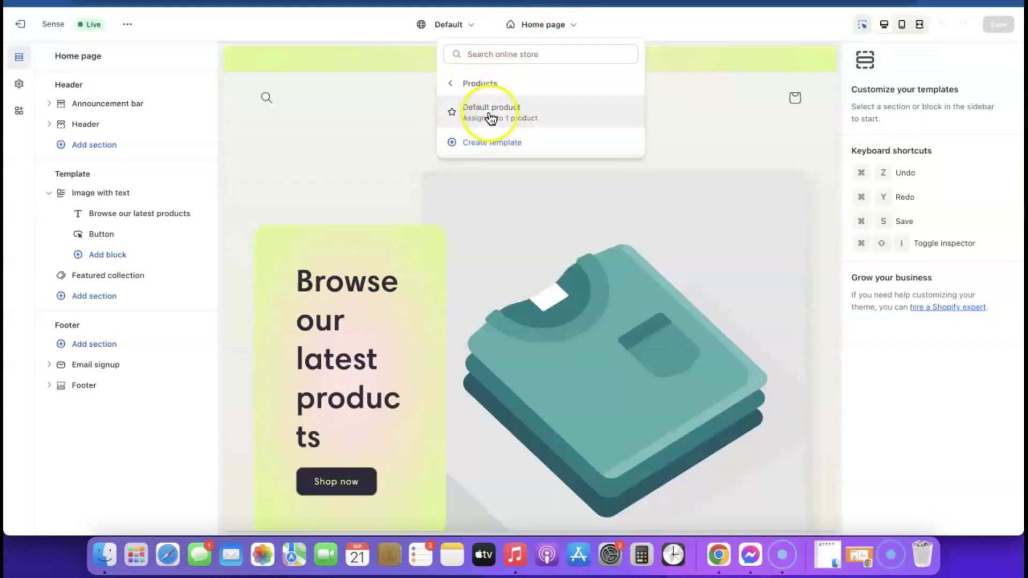
pyautogui.click(491, 113)
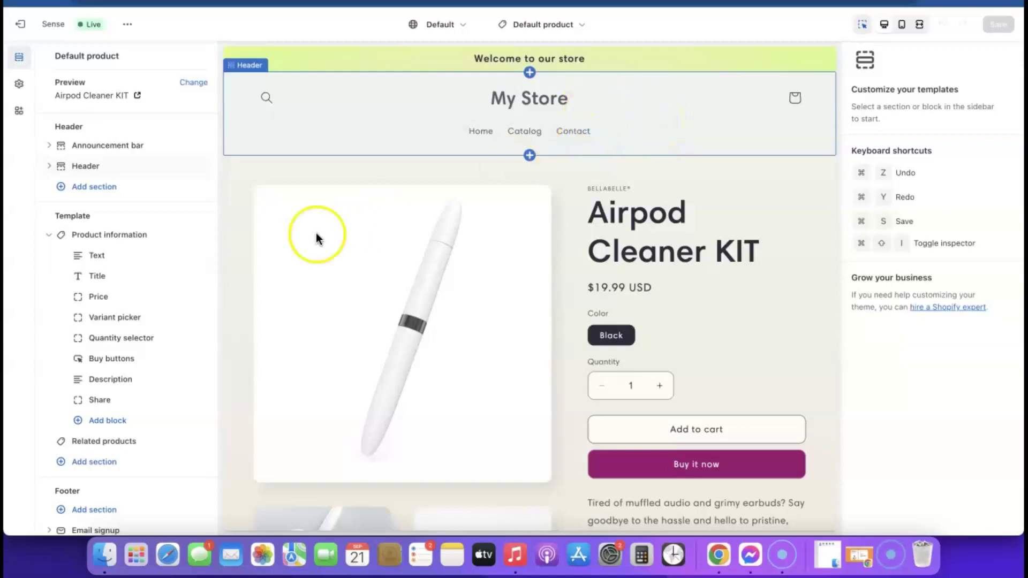
pyautogui.click(19, 85)
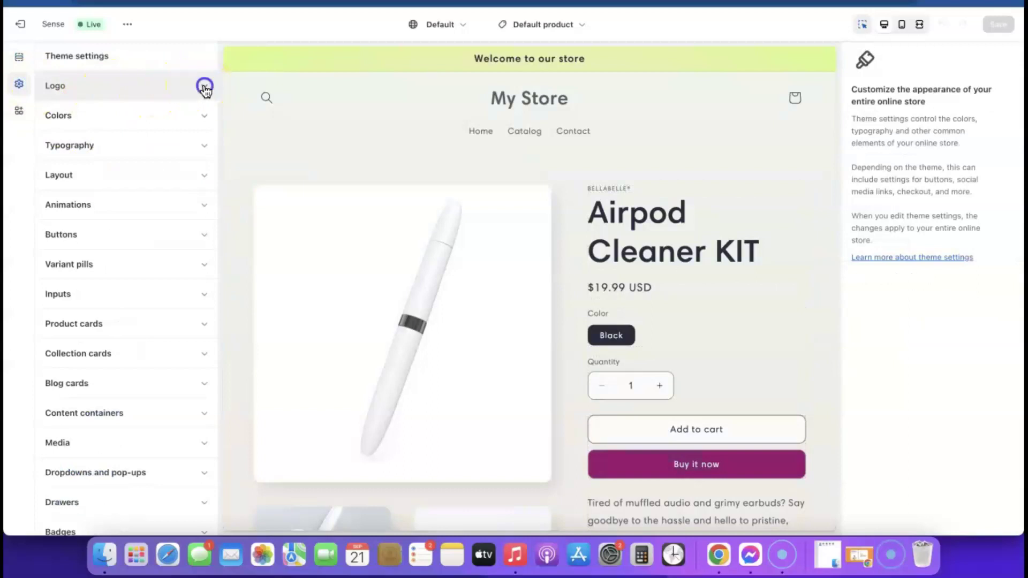
# - Upload Airpod KIT (1).png and set it as the store logo
pyautogui.click(205, 86)
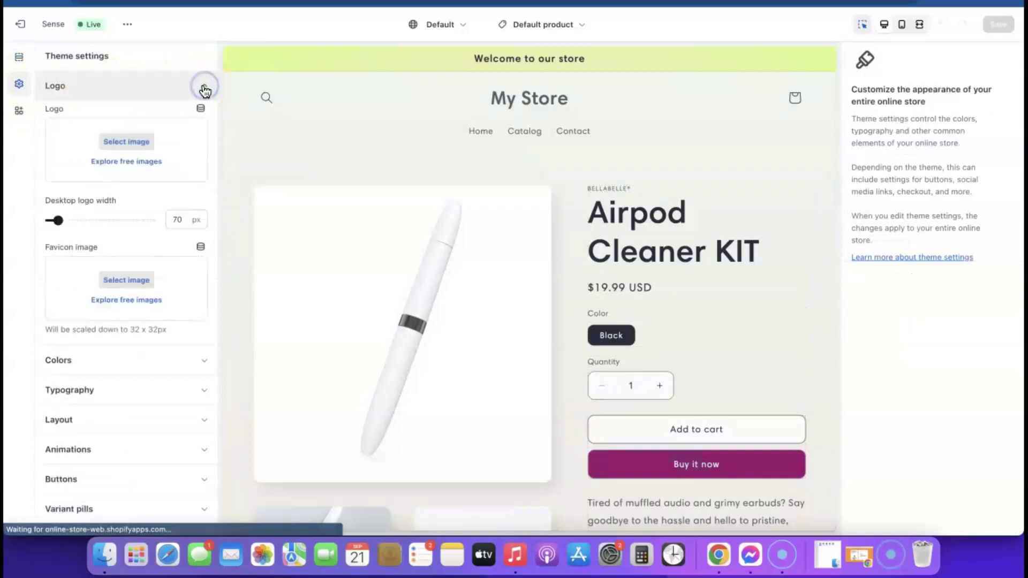
pyautogui.click(129, 144)
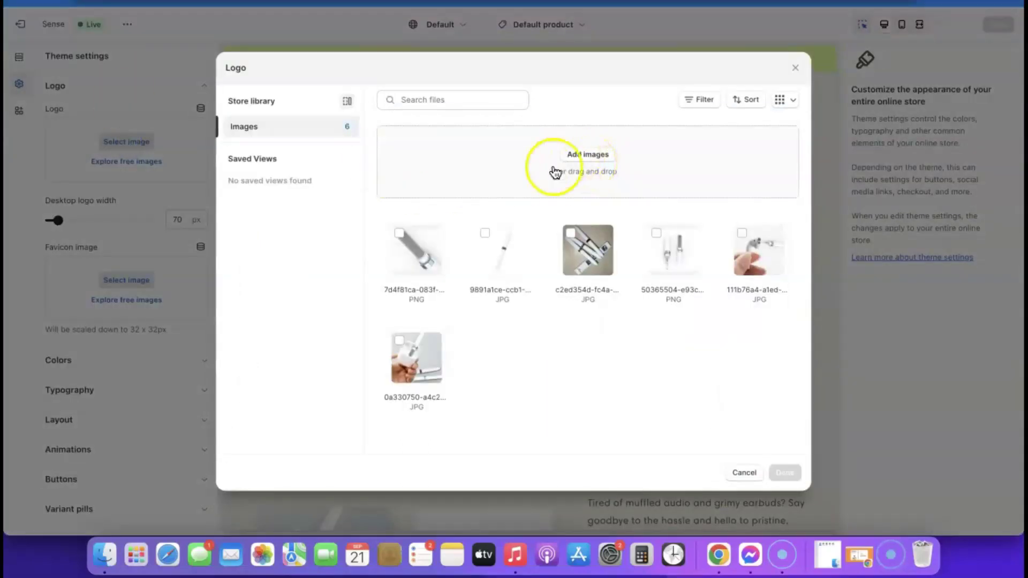
pyautogui.click(590, 157)
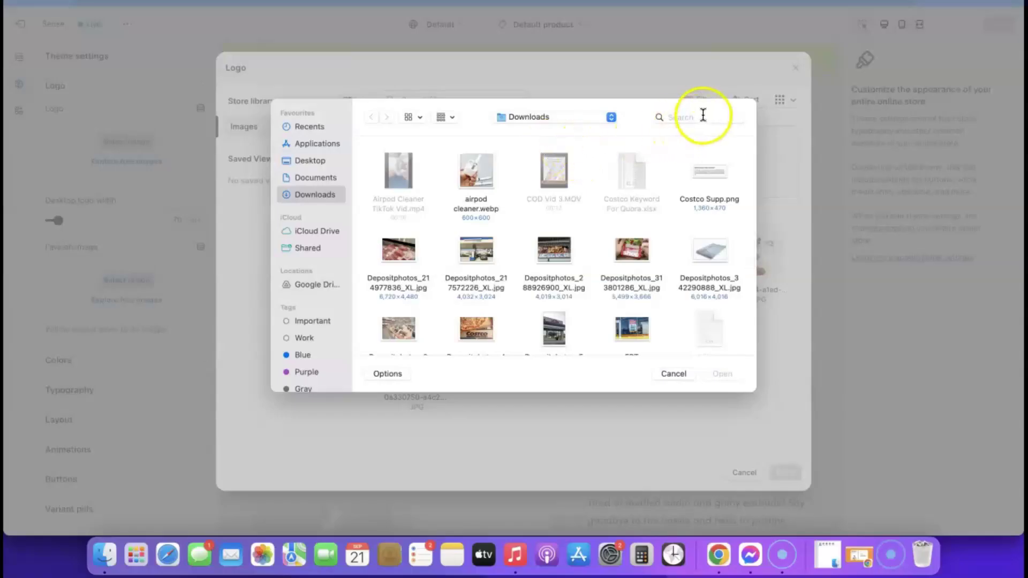
pyautogui.click(703, 115)
pyautogui.write('airpod')
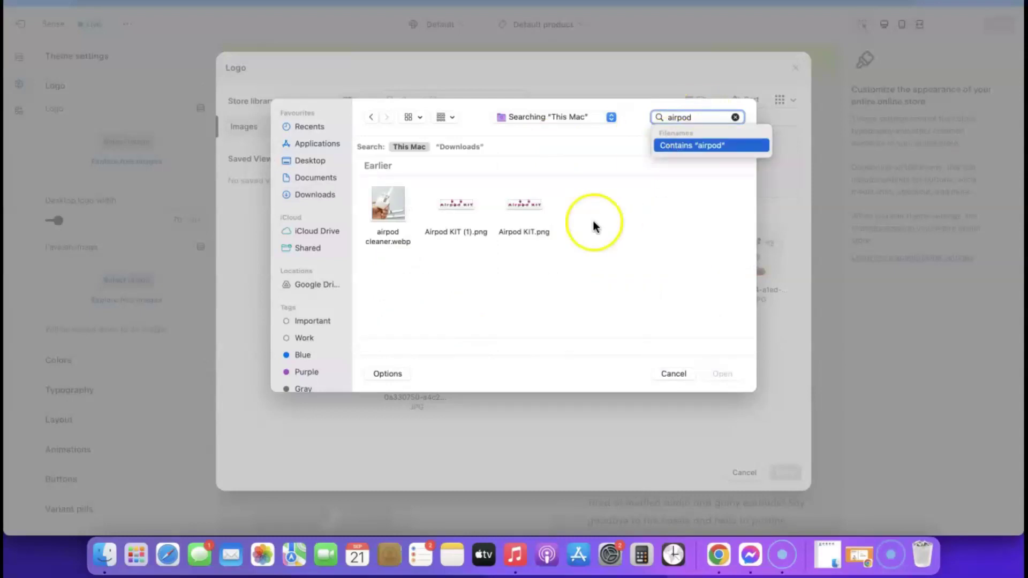
pyautogui.click(458, 208)
pyautogui.click(719, 373)
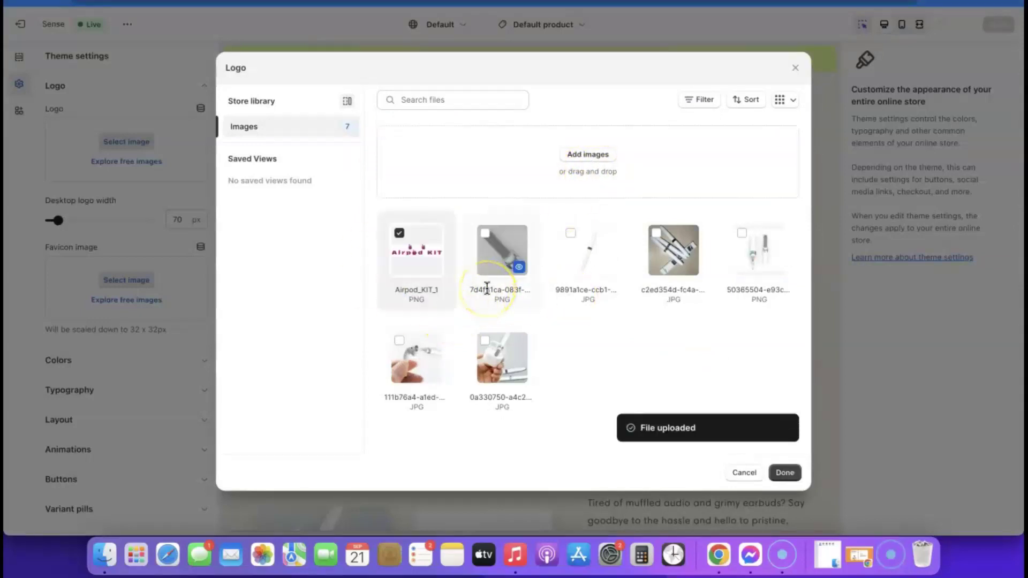
pyautogui.click(417, 250)
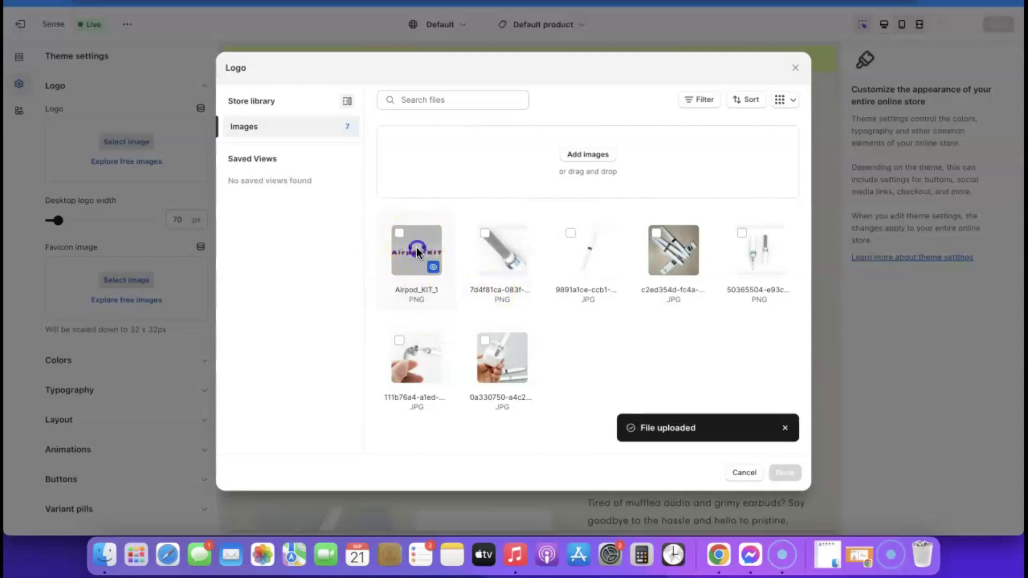
pyautogui.click(785, 474)
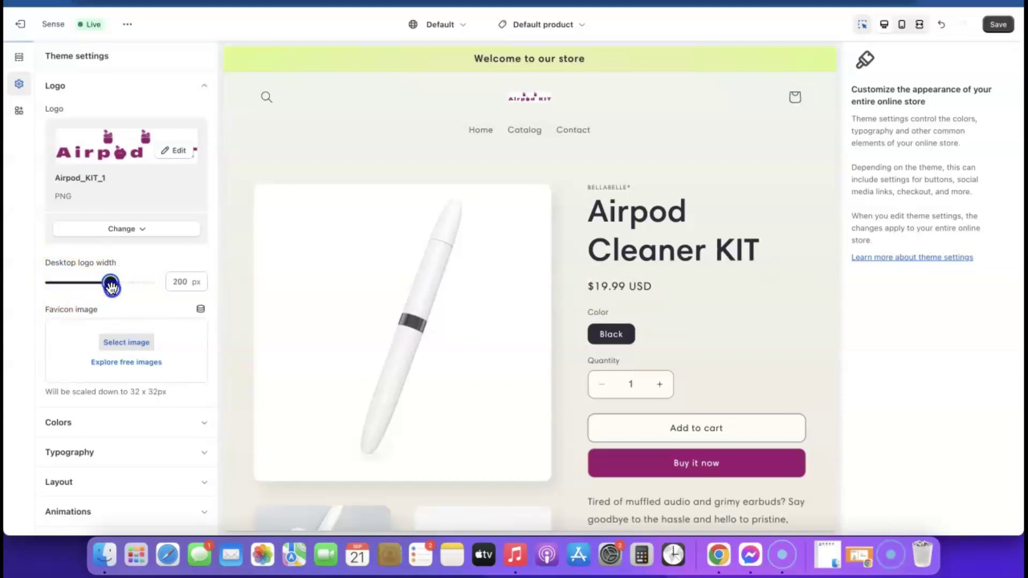
# - Set the desktop logo width to 240 px and check it in the mobile preview
pyautogui.moveTo(111, 288); pyautogui.dragTo(115, 288)
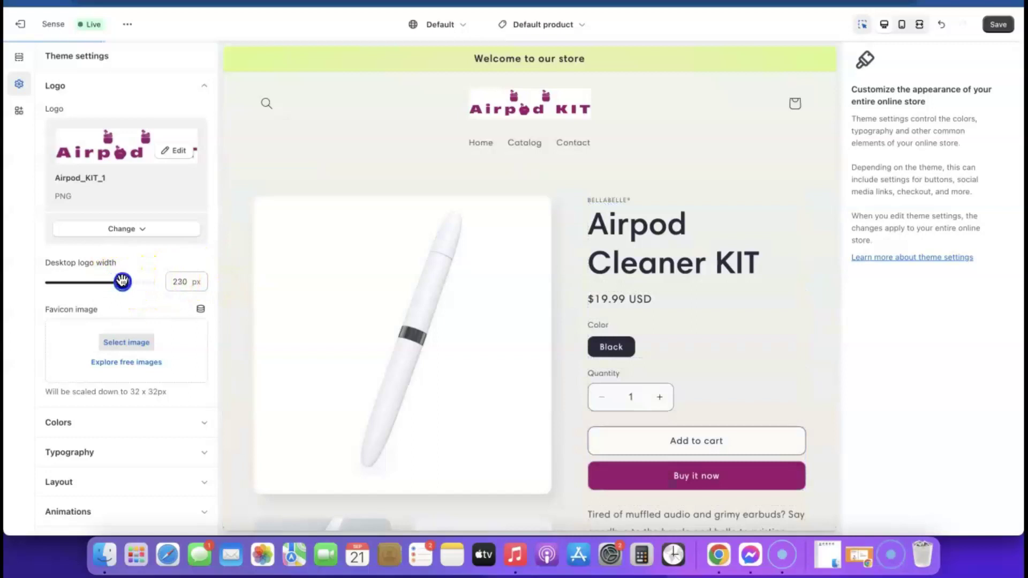
pyautogui.moveTo(127, 281); pyautogui.dragTo(128, 281)
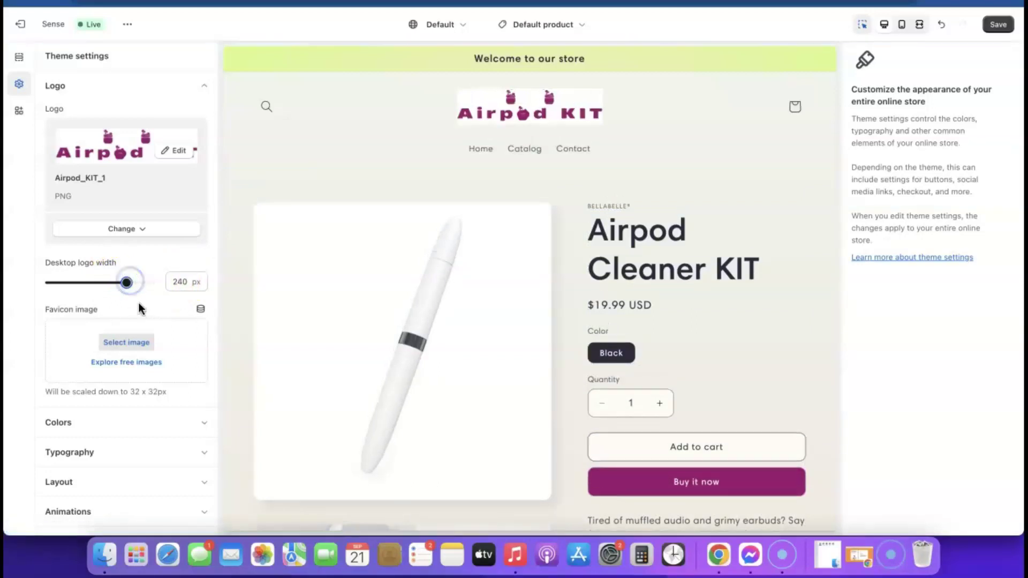
pyautogui.click(63, 334)
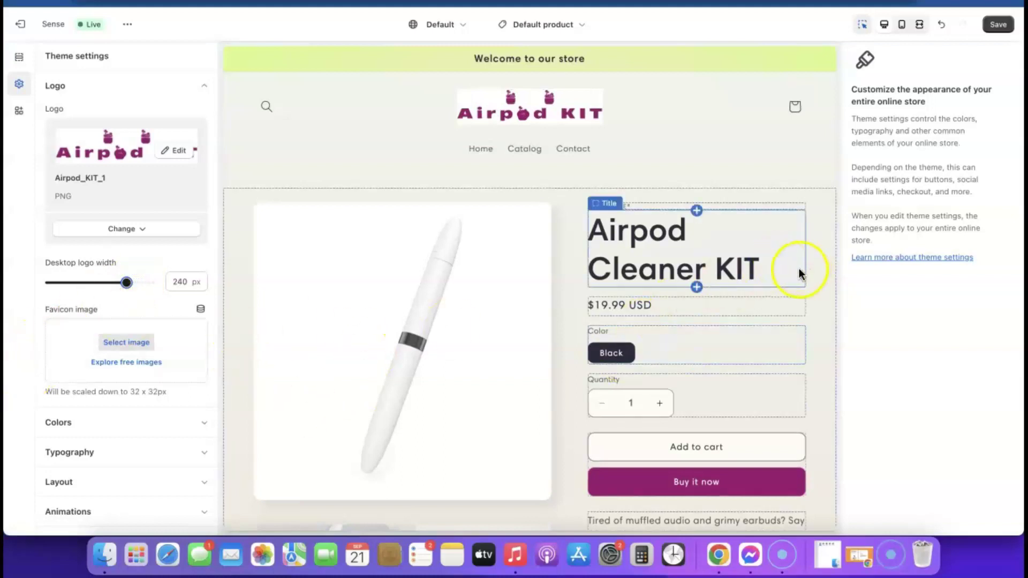
pyautogui.click(905, 25)
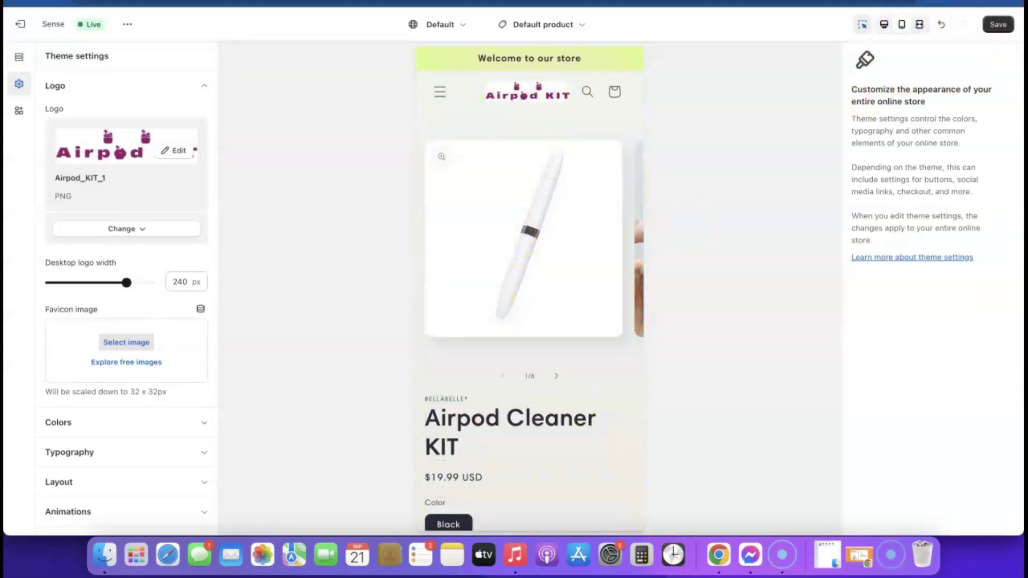
pyautogui.click(884, 24)
pyautogui.click(19, 82)
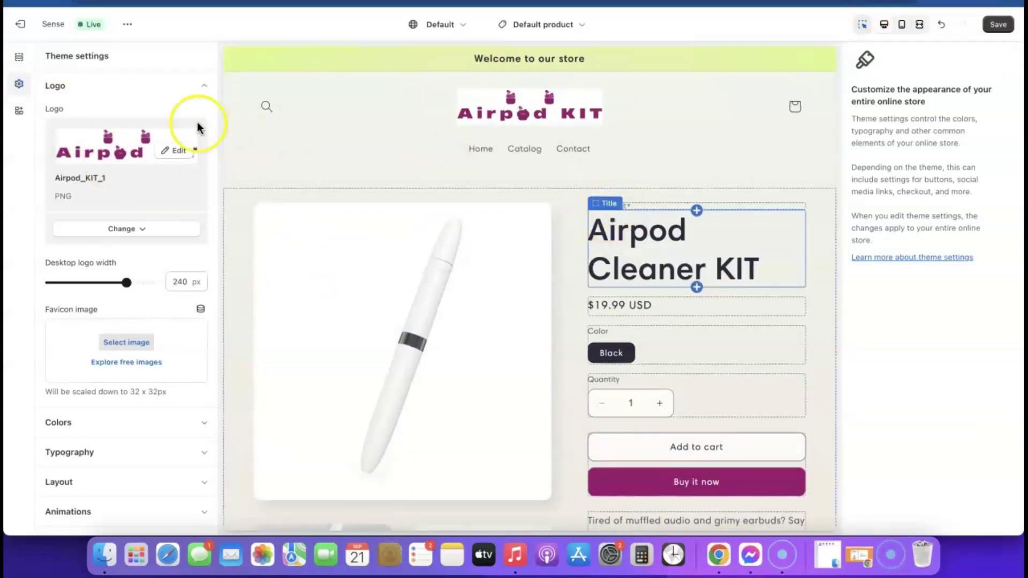
pyautogui.click(21, 89)
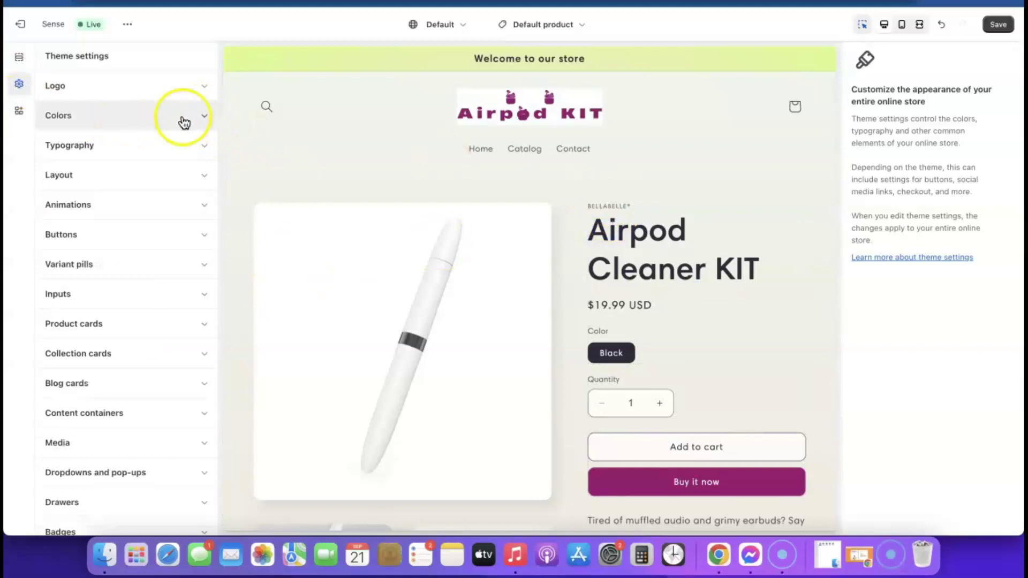
# - Set colour Scheme 1's background to pure white #FFF
pyautogui.click(204, 117)
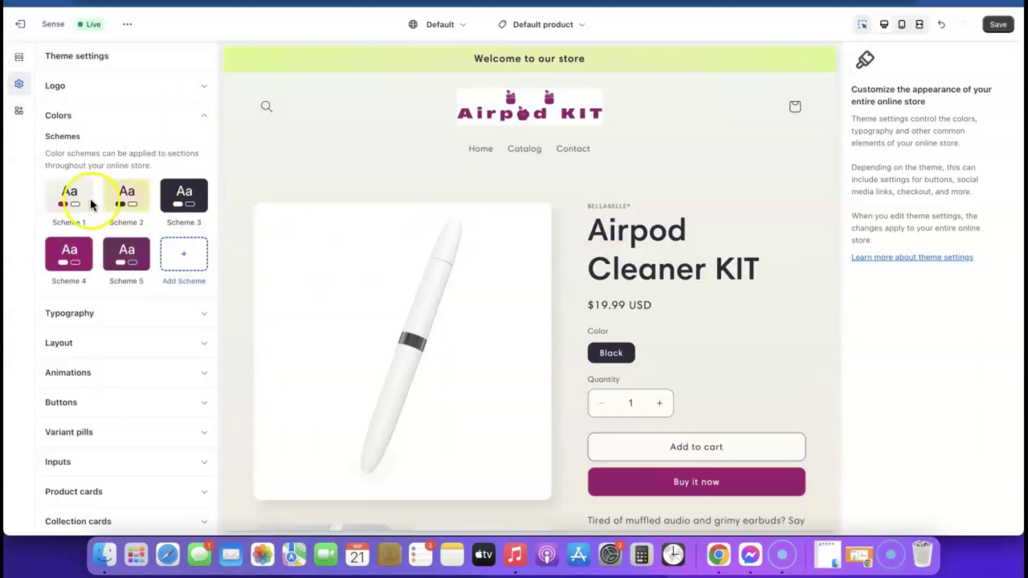
pyautogui.click(67, 198)
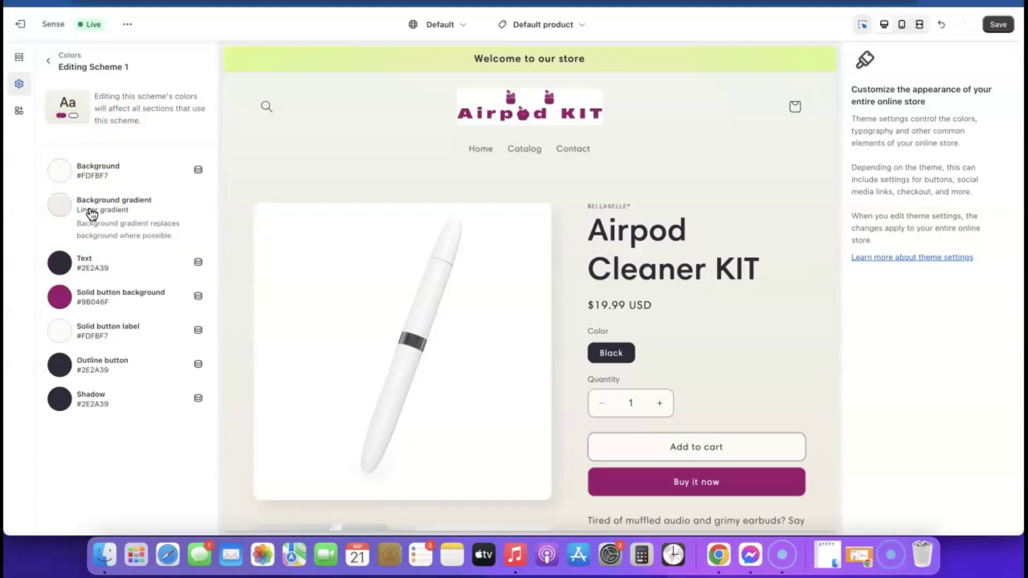
pyautogui.click(60, 170)
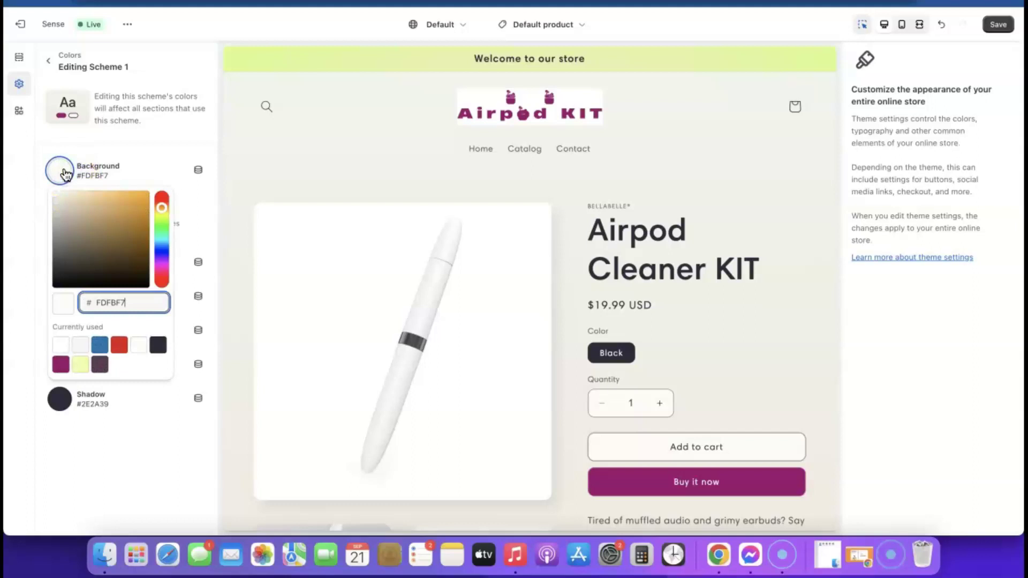
pyautogui.click(60, 345)
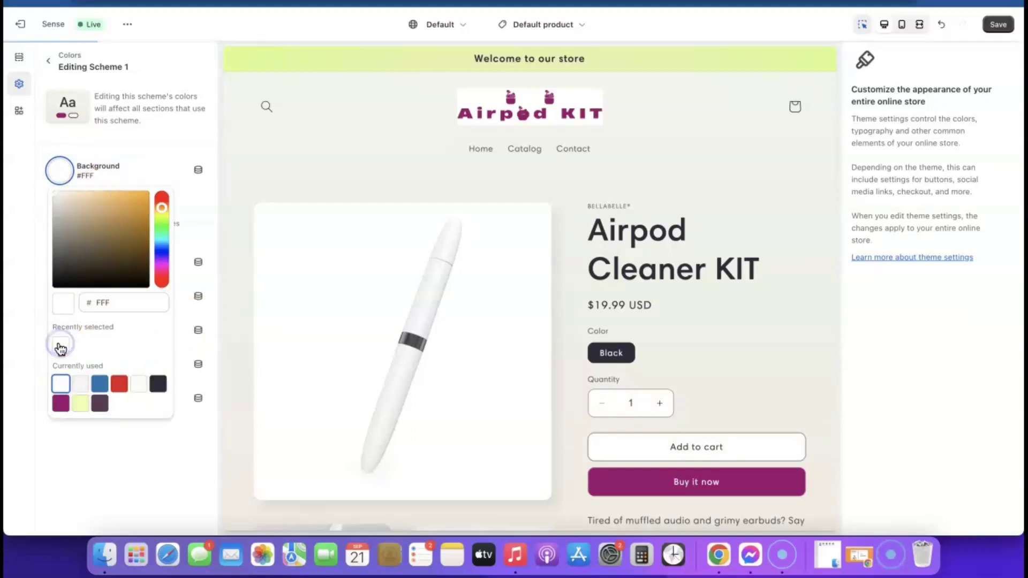
pyautogui.click(104, 428)
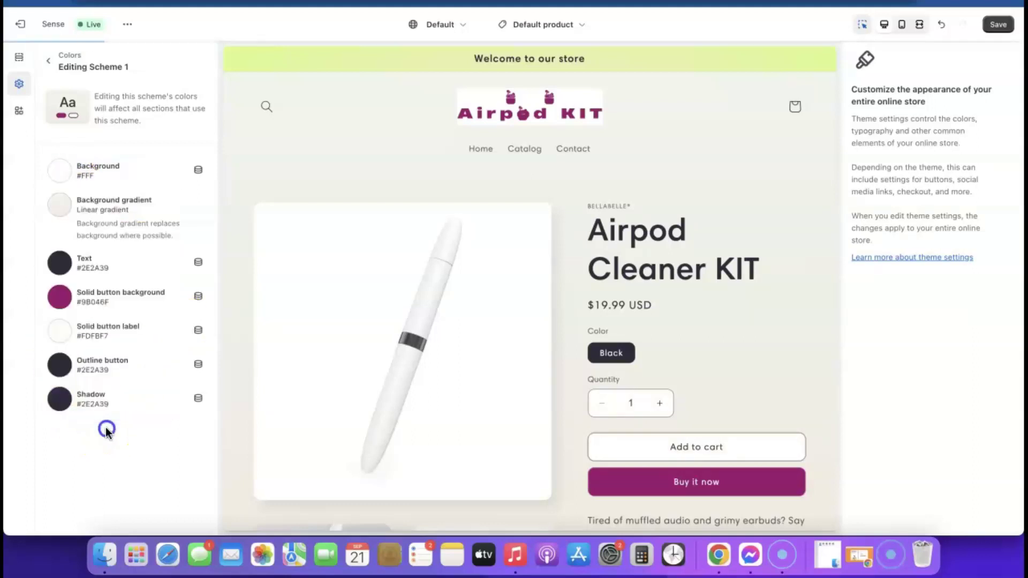
# - Remove Scheme 1's background gradient and return to the colour schemes list
pyautogui.click(109, 204)
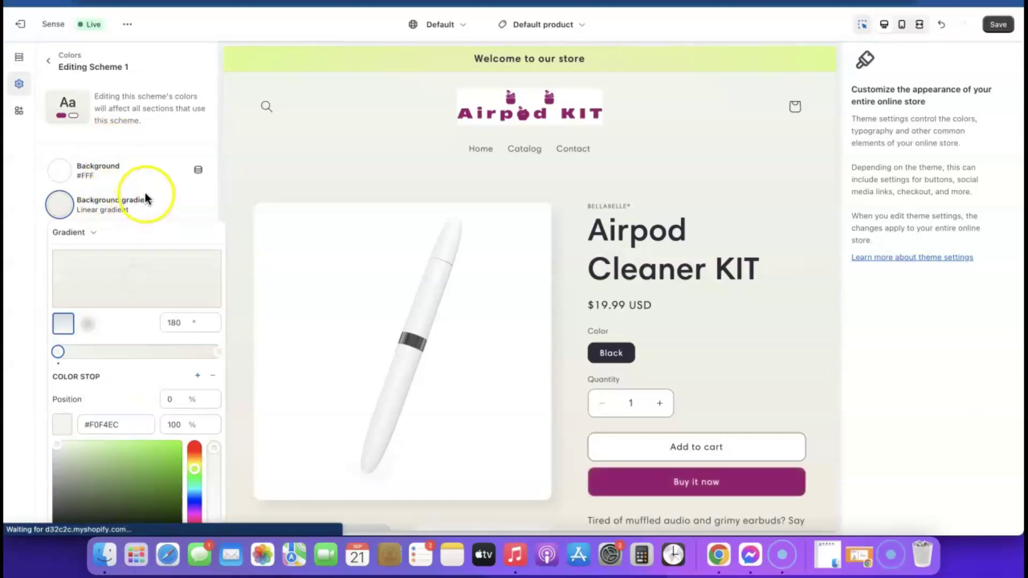
pyautogui.click(176, 206)
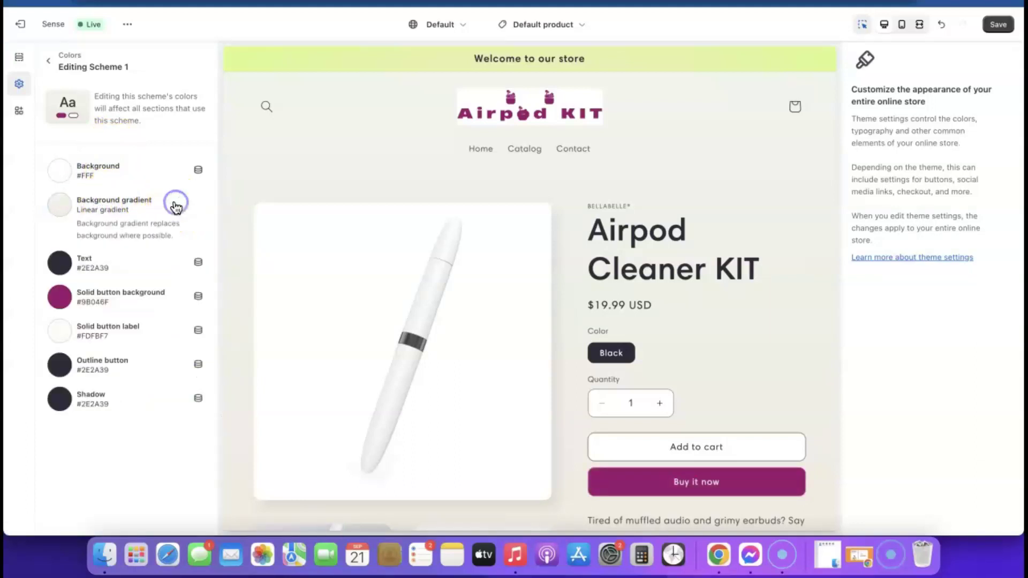
pyautogui.click(126, 210)
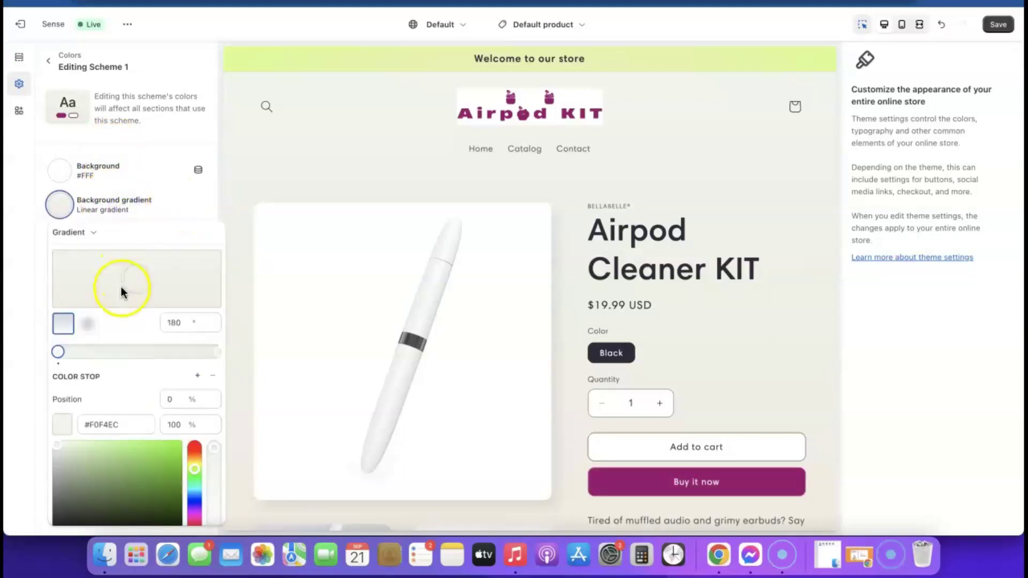
pyautogui.scroll(-3, 125, 348)
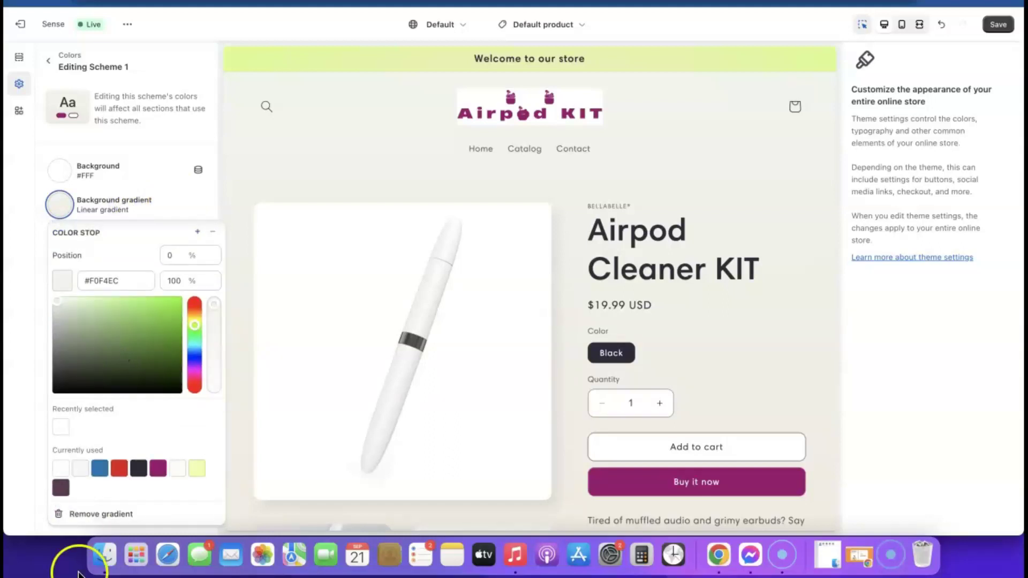
pyautogui.click(106, 516)
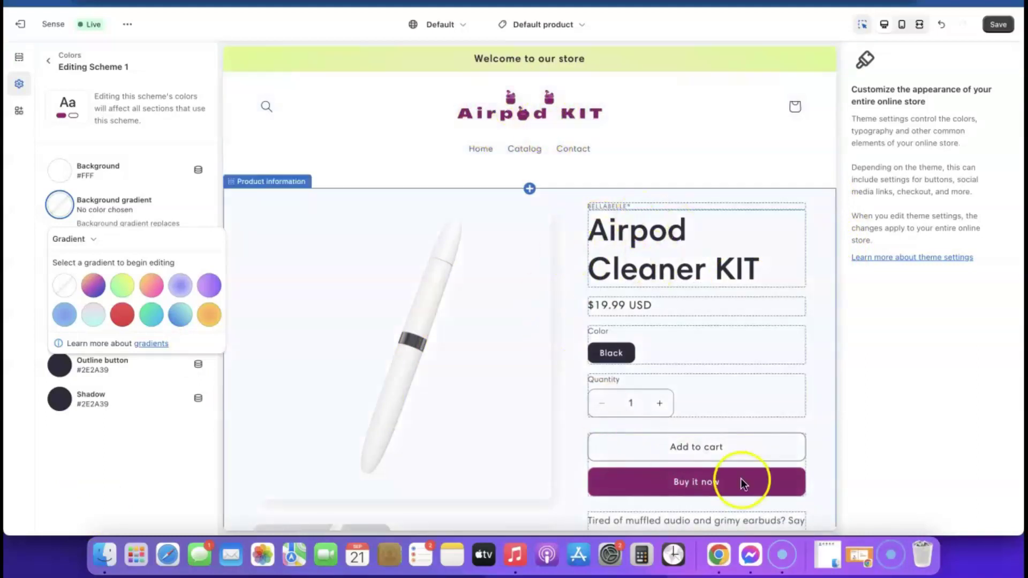
pyautogui.scroll(-3, 705, 307)
pyautogui.scroll(-15, 705, 306)
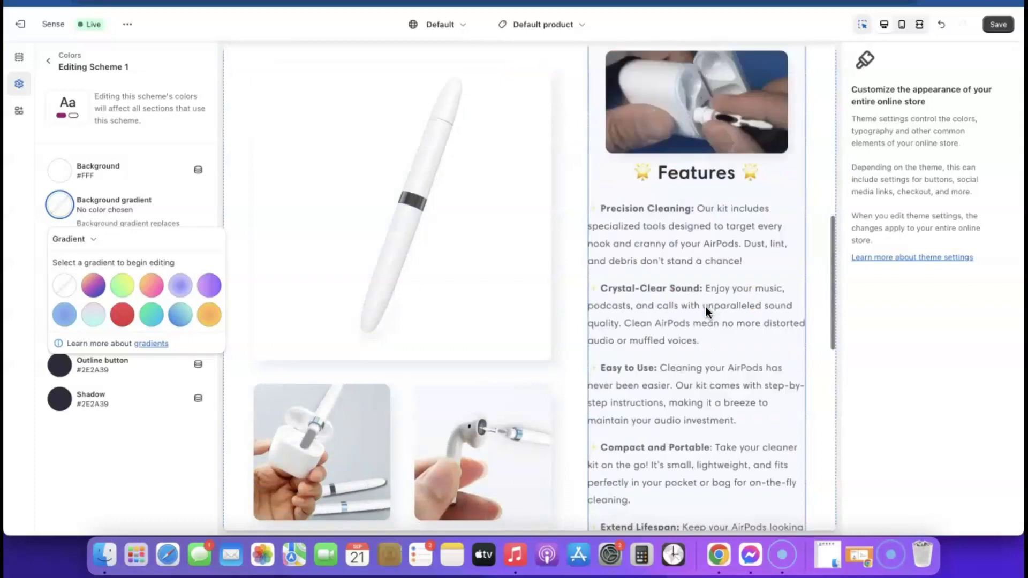
pyautogui.scroll(18, 705, 306)
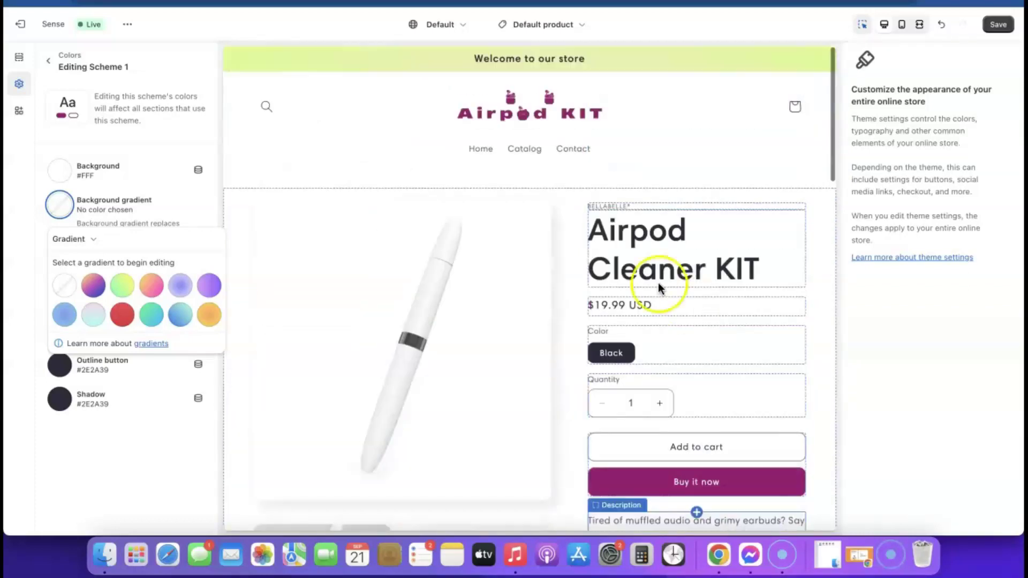
pyautogui.scroll(-18, 610, 157)
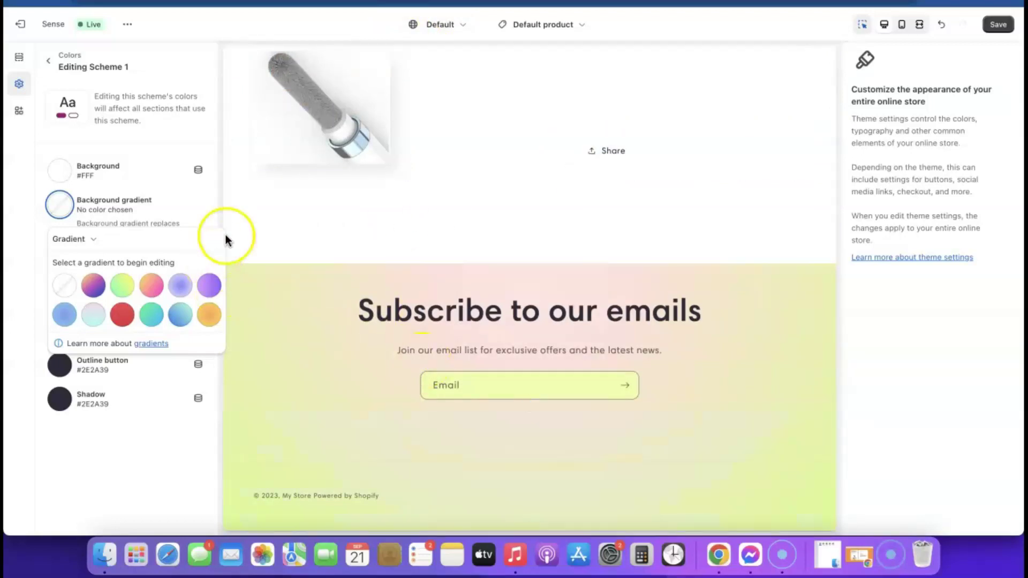
pyautogui.click(52, 134)
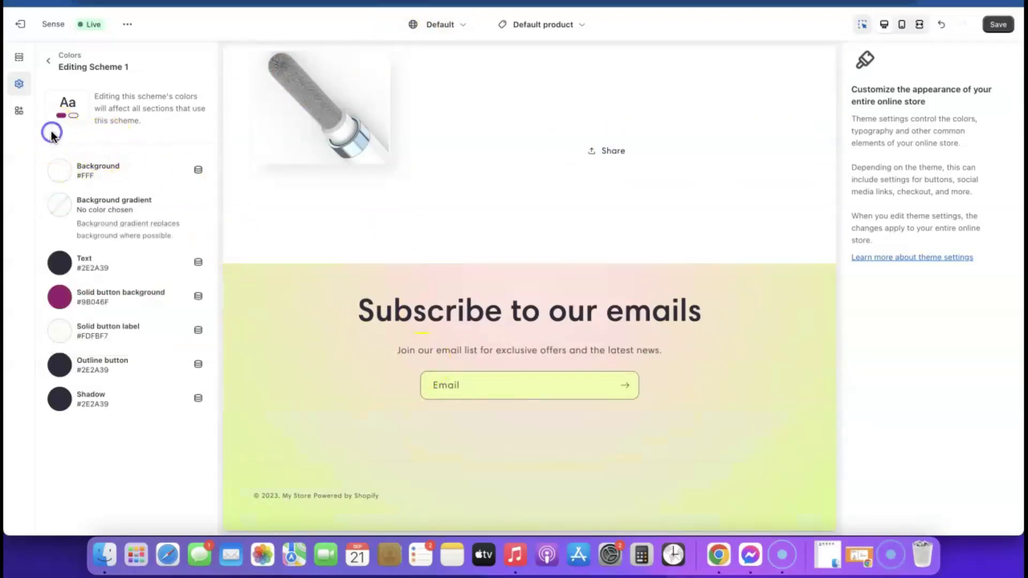
pyautogui.click(45, 63)
# - Remove the yellow background gradient from colour Scheme 2
pyautogui.click(127, 206)
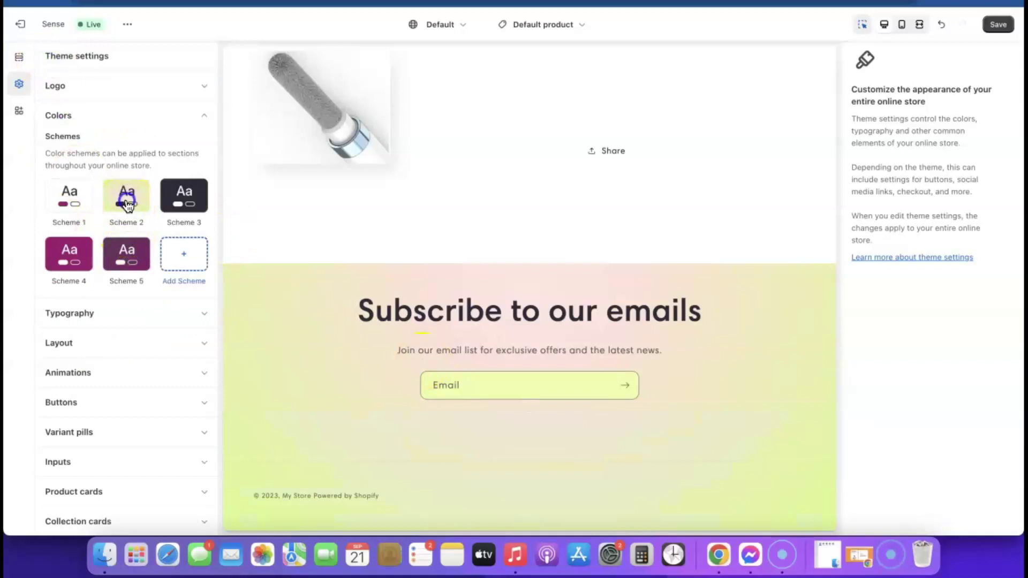
pyautogui.click(106, 208)
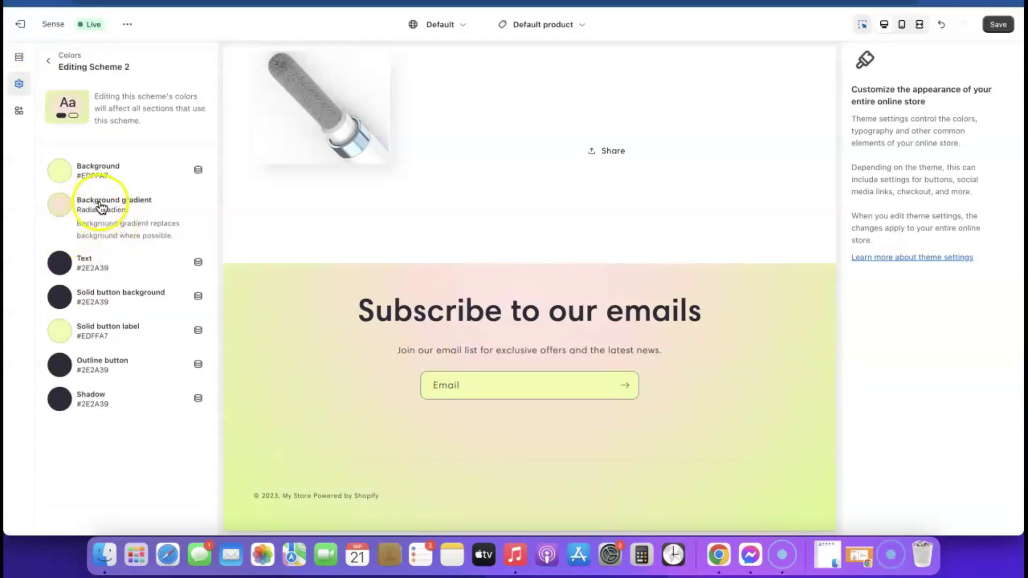
pyautogui.click(118, 297)
pyautogui.scroll(-3, 118, 298)
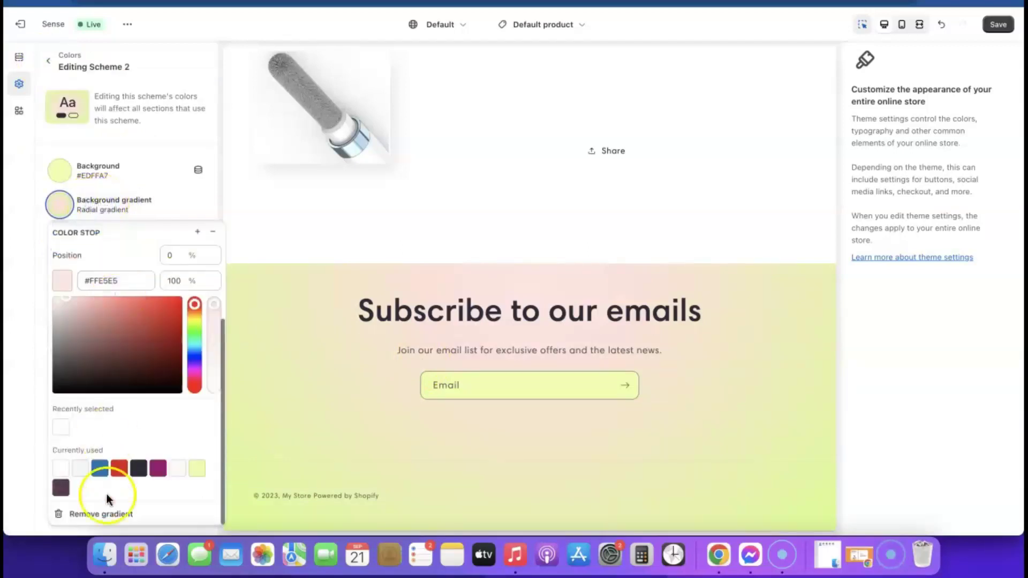
pyautogui.click(98, 515)
pyautogui.click(102, 509)
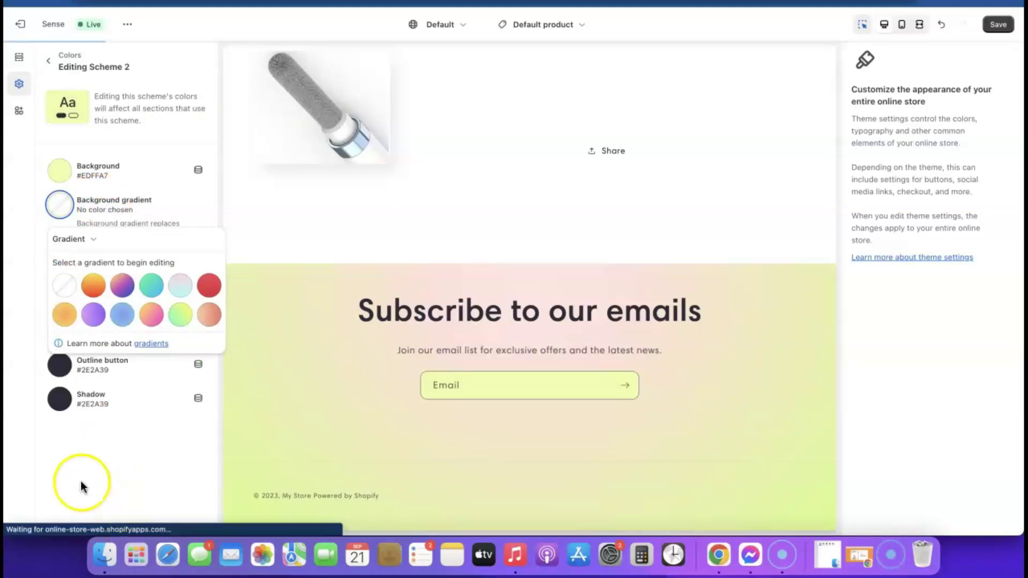
pyautogui.click(583, 368)
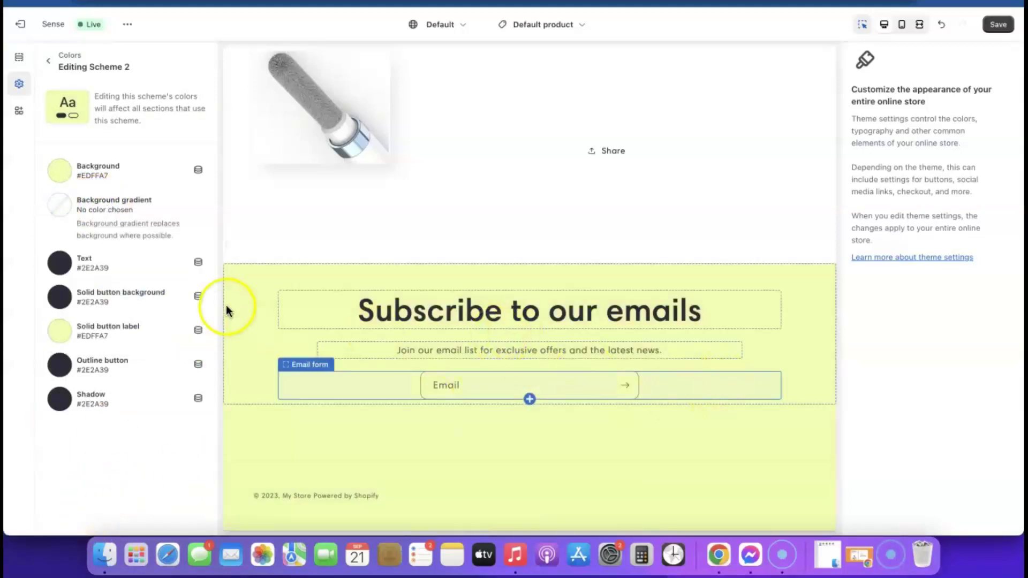
pyautogui.scroll(15, 269, 343)
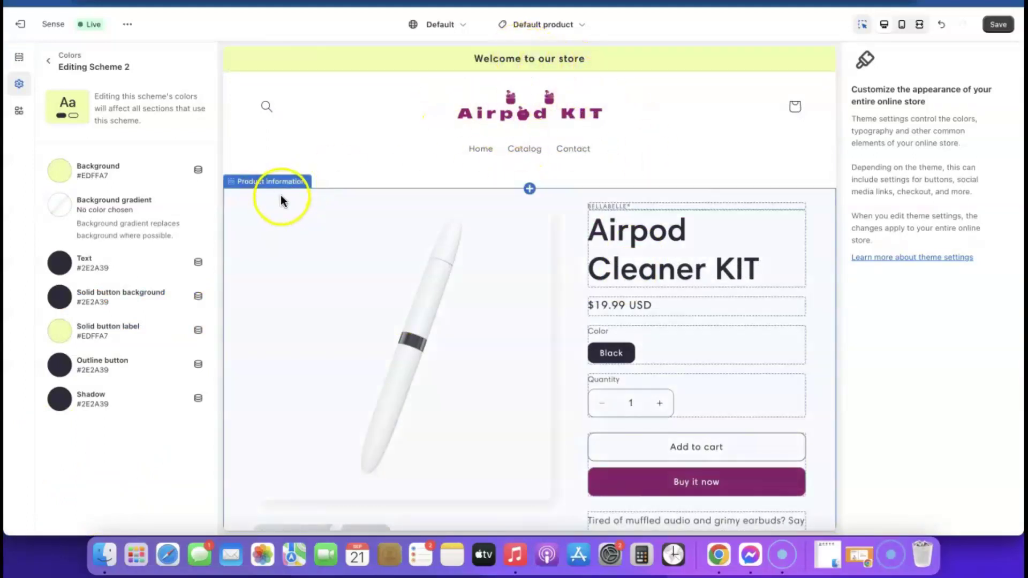
# - Set Scheme 2's background to soft pink #E1C3D8 and copy the hex code
pyautogui.click(62, 172)
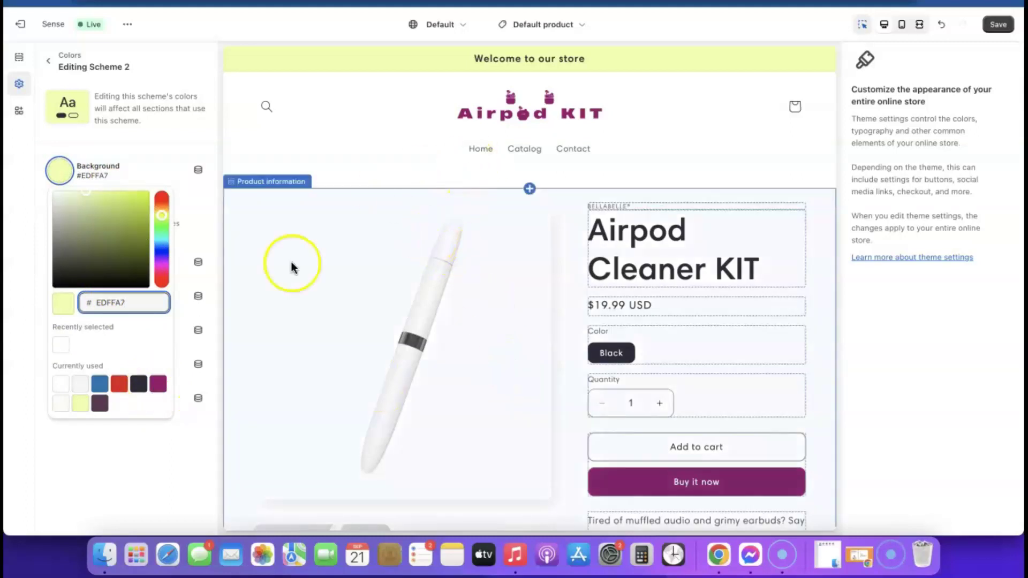
pyautogui.click(158, 383)
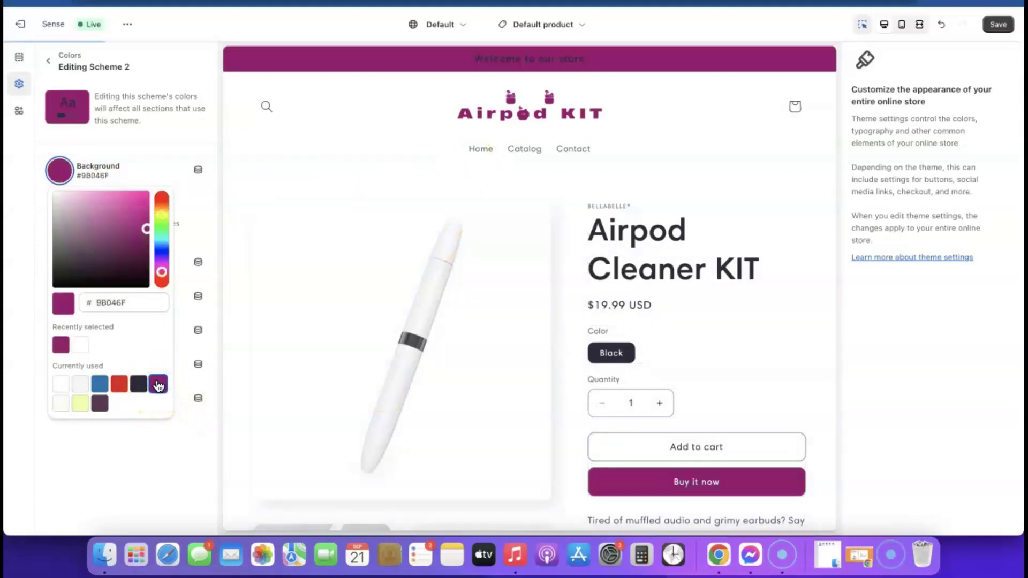
pyautogui.moveTo(144, 229); pyautogui.dragTo(64, 205)
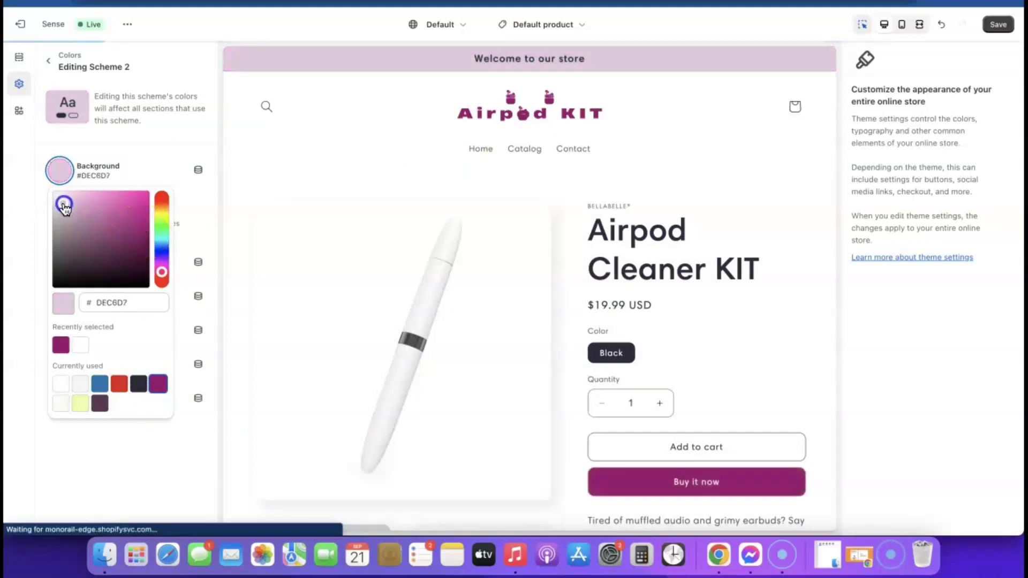
pyautogui.click(143, 306)
pyautogui.rightClick(143, 306)
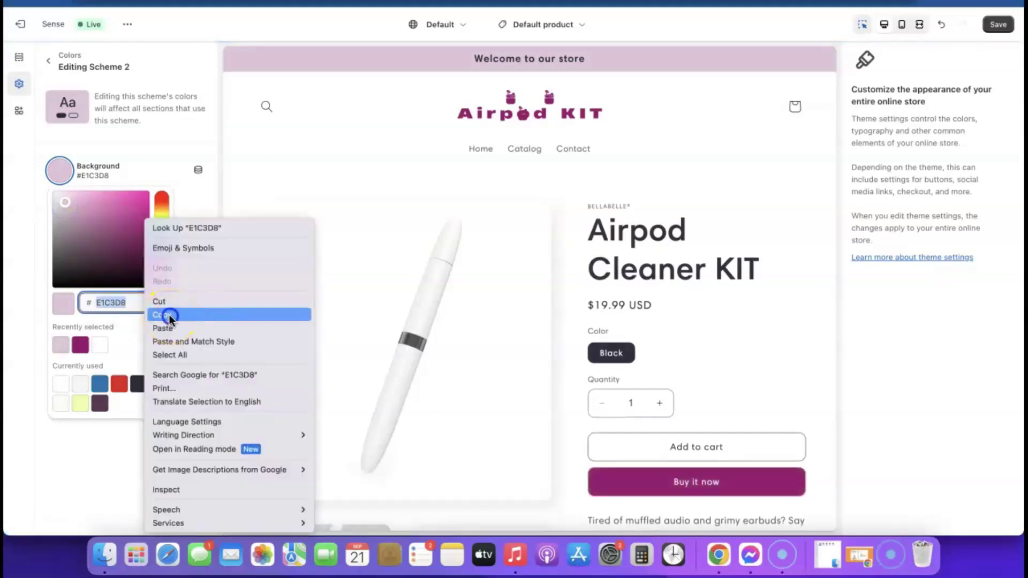
pyautogui.click(169, 314)
pyautogui.click(221, 172)
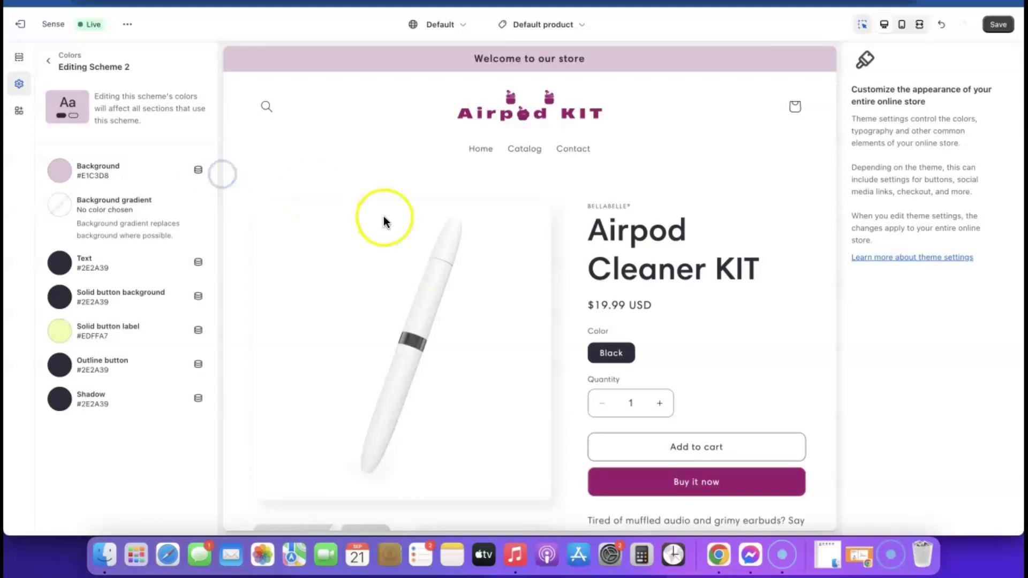
# - Save the Sense theme colour scheme changes
pyautogui.scroll(-10, 454, 357)
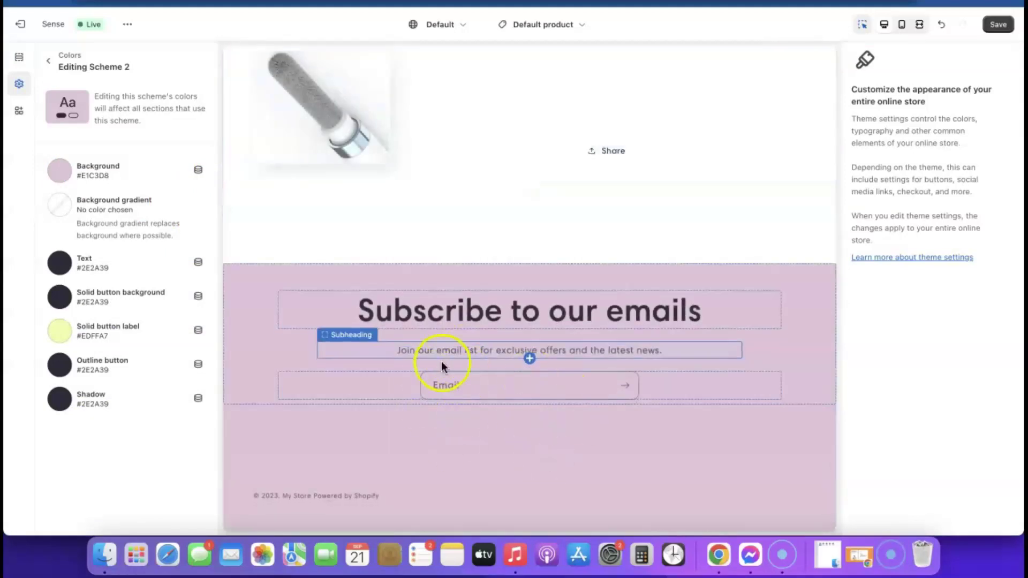
pyautogui.scroll(15, 464, 412)
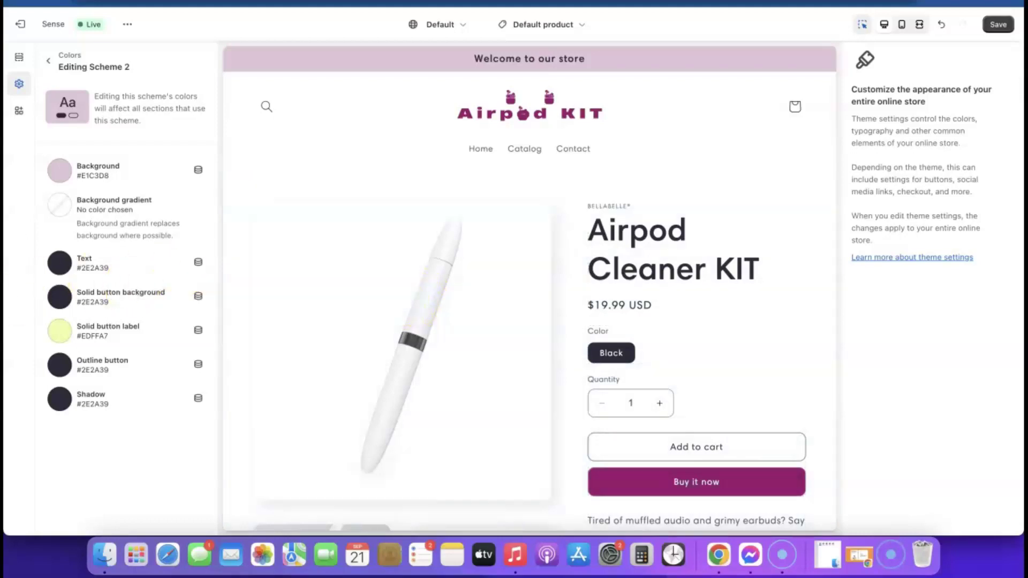
pyautogui.click(999, 24)
pyautogui.scroll(-15, 624, 244)
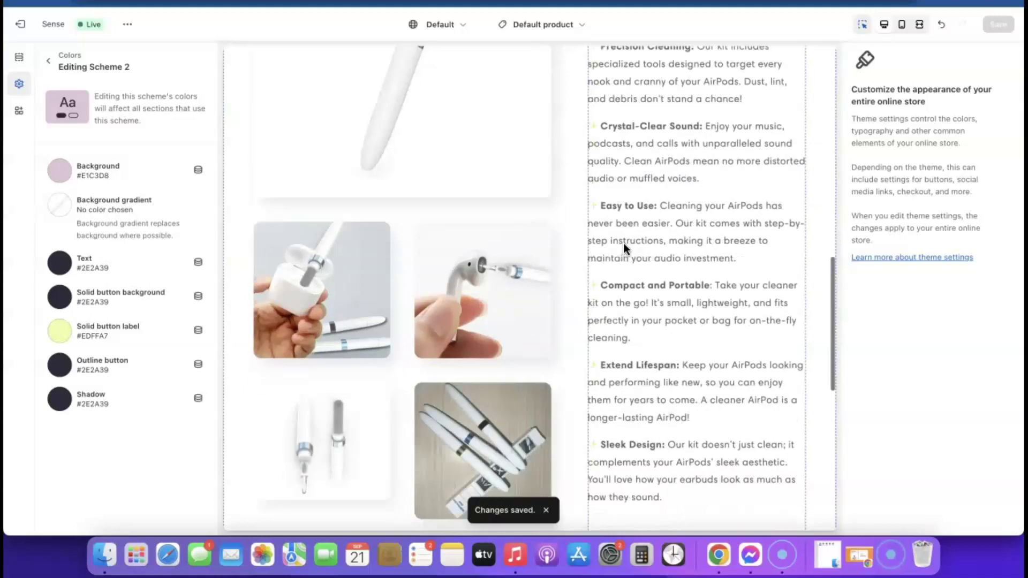
pyautogui.scroll(-6, 617, 249)
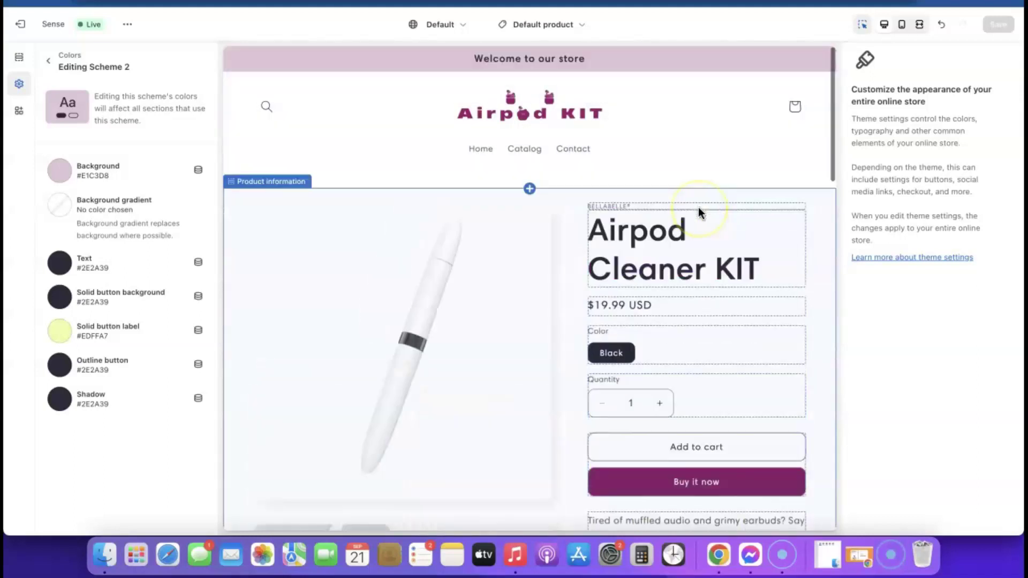
pyautogui.click(128, 24)
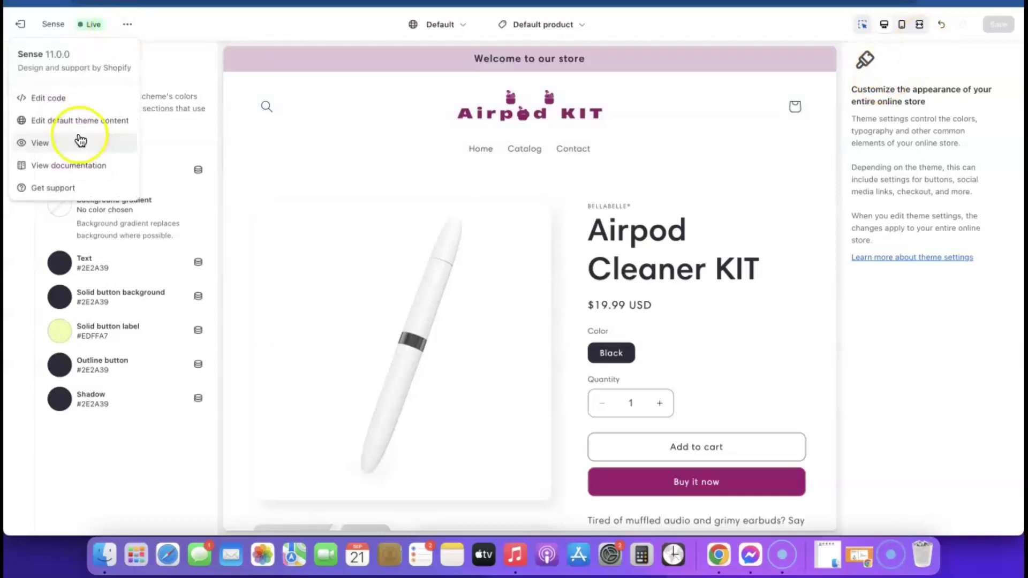
pyautogui.click(43, 144)
pyautogui.scroll(-2, 598, 171)
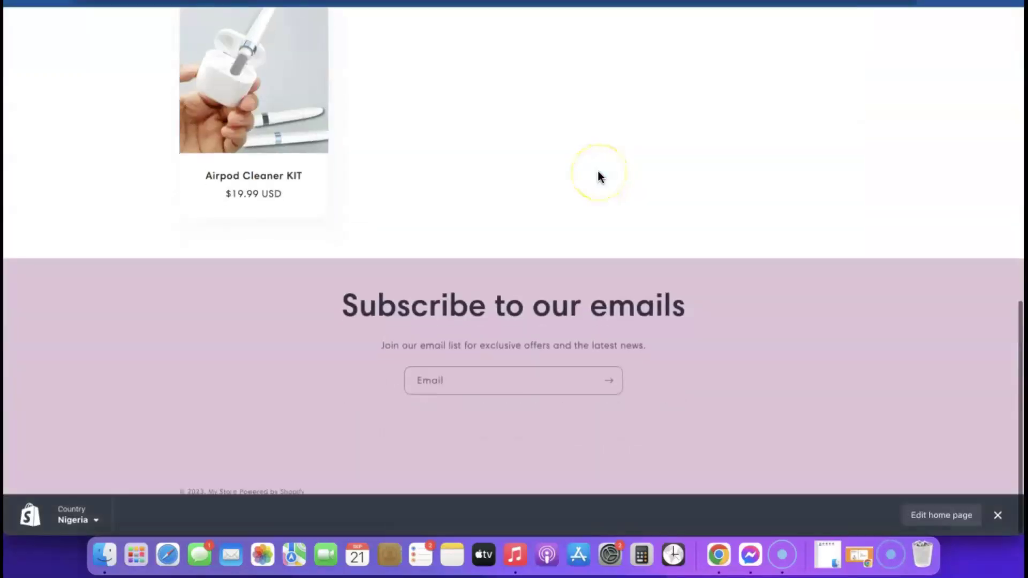
pyautogui.scroll(-4, 598, 171)
pyautogui.scroll(-8, 598, 171)
pyautogui.click(311, 112)
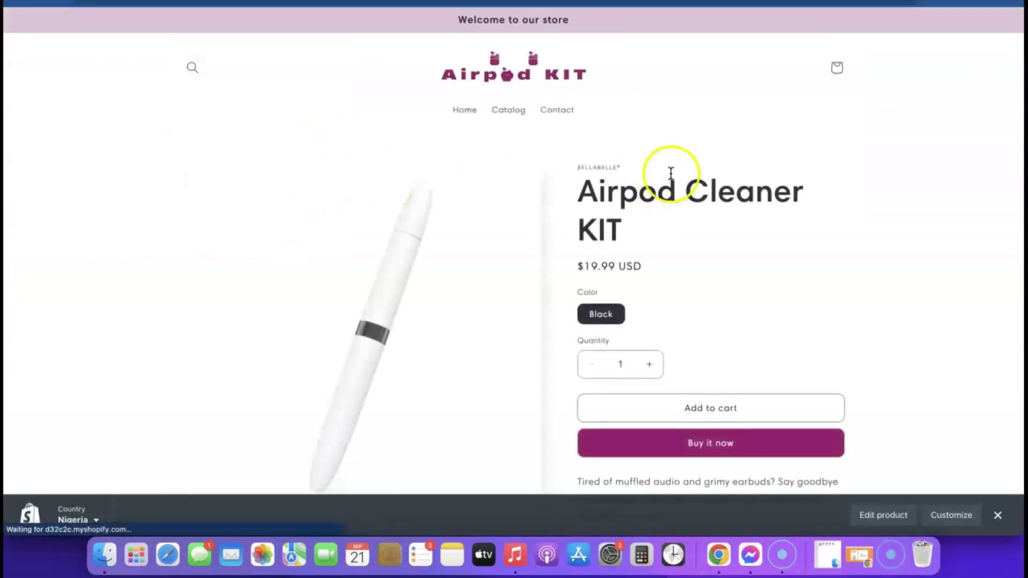
pyautogui.scroll(-3, 670, 170)
pyautogui.click(997, 515)
pyautogui.scroll(-12, 626, 320)
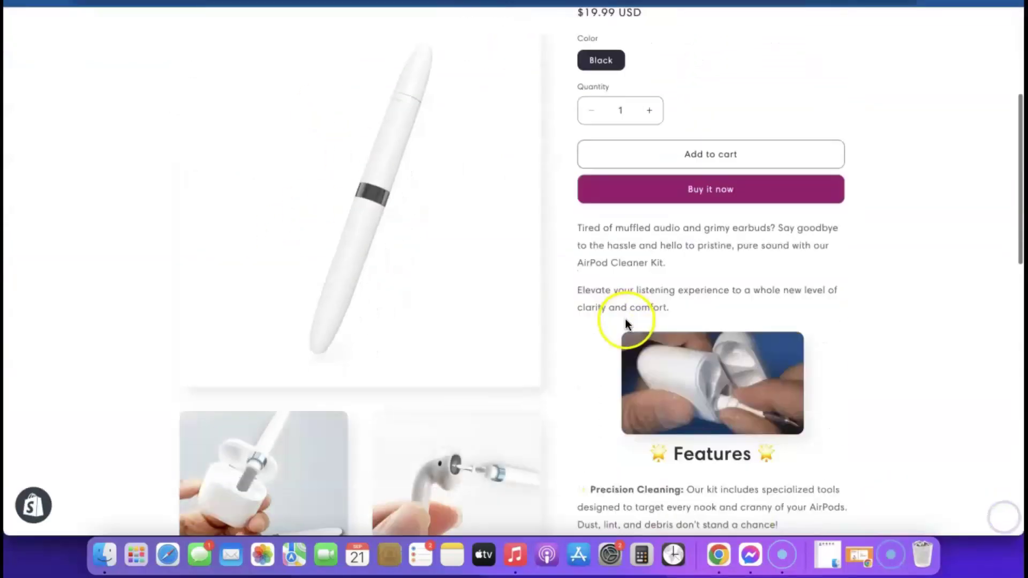
pyautogui.scroll(10, 626, 319)
pyautogui.scroll(5, 625, 320)
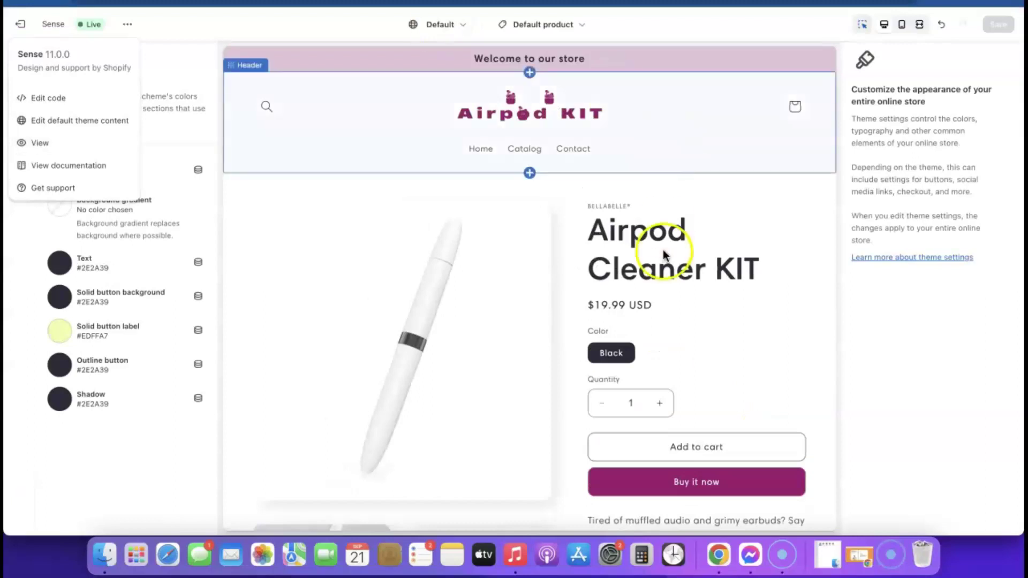
pyautogui.scroll(-3, 663, 252)
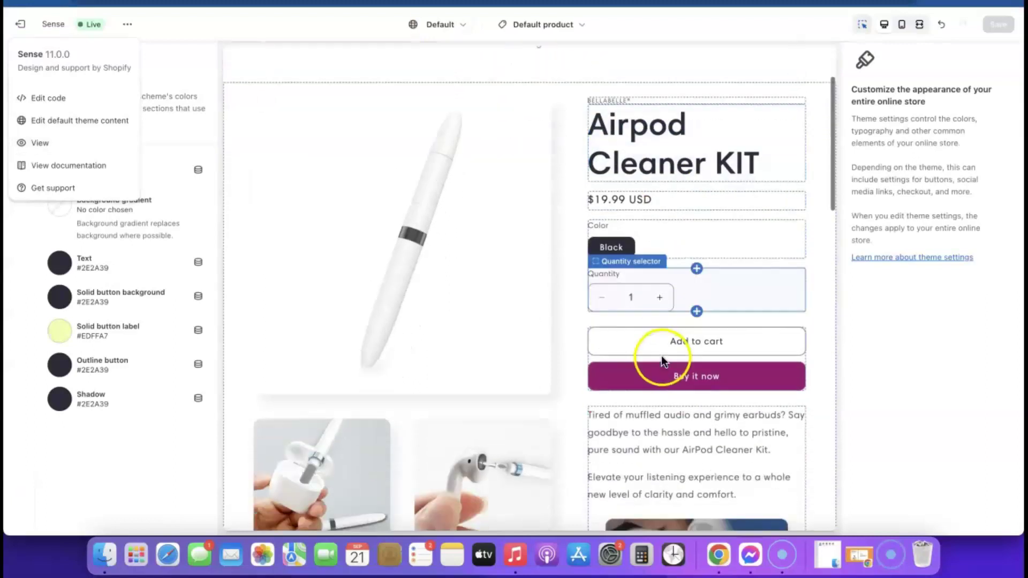
# - Turn off Show dynamic checkout buttons in the Buy buttons block and save
pyautogui.click(662, 358)
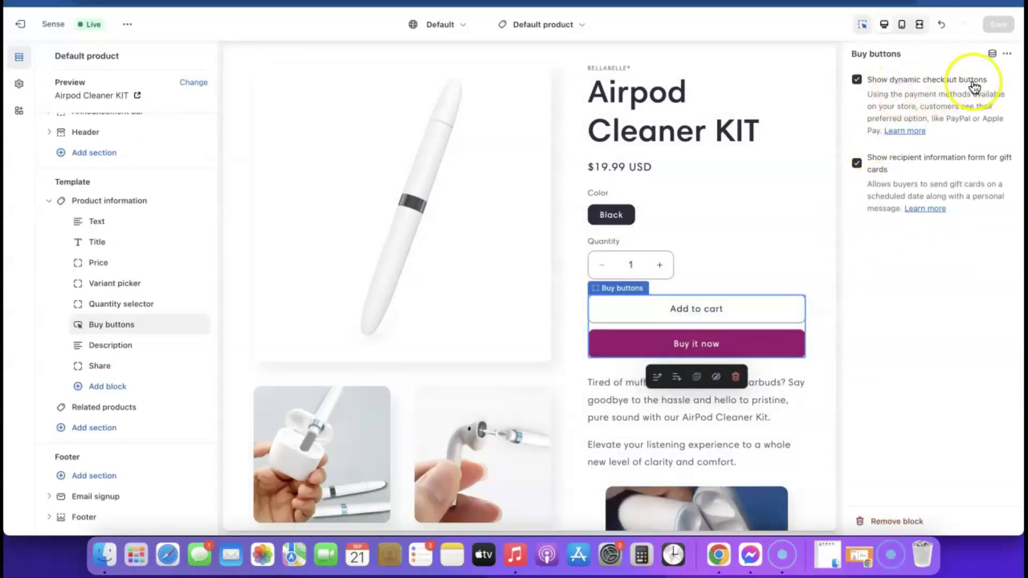
pyautogui.click(856, 80)
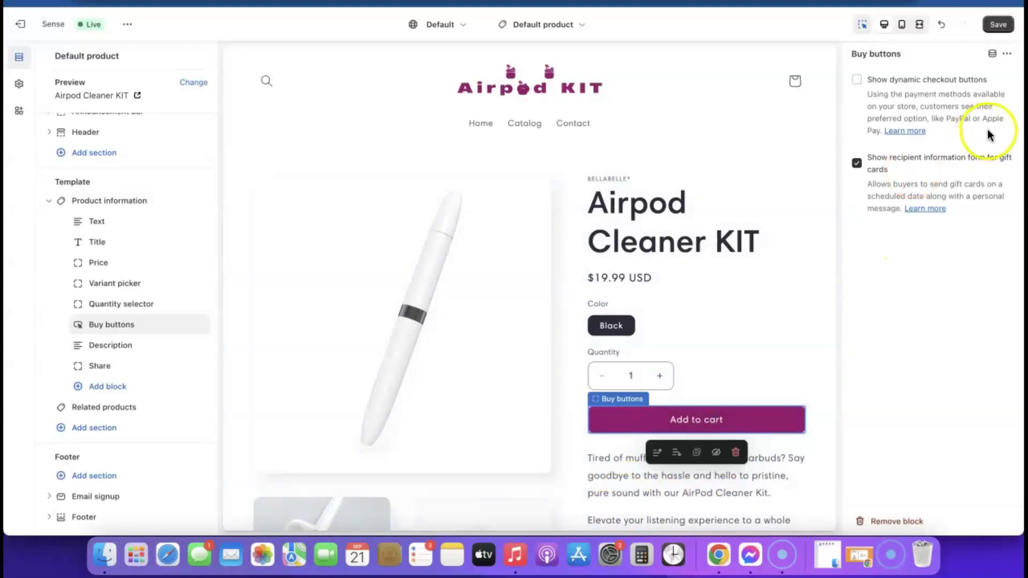
pyautogui.click(1000, 25)
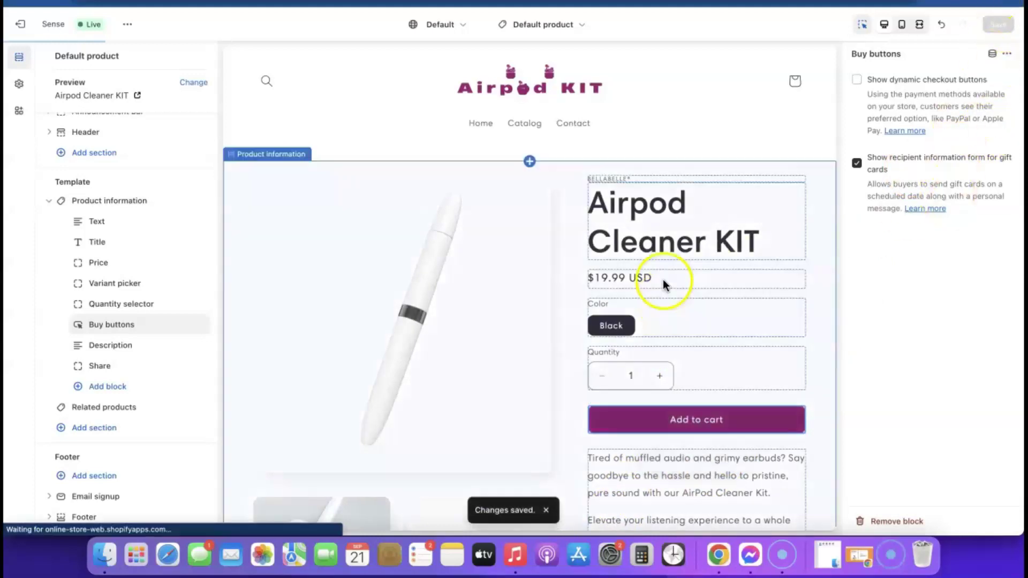
pyautogui.scroll(-1, 650, 279)
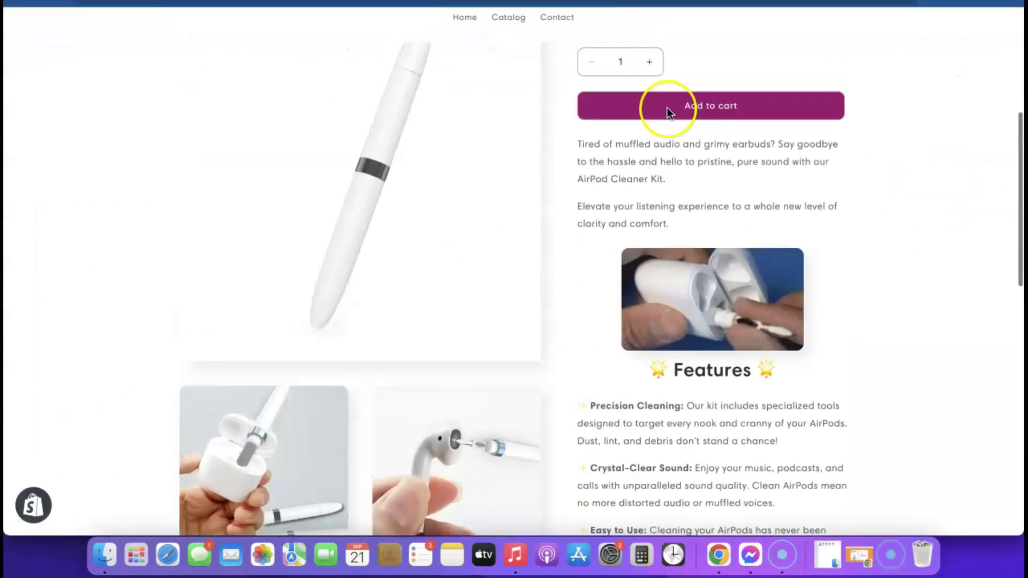
# - Scroll through the Airpod Cleaner KIT product page to confirm only Add to cart shows
pyautogui.scroll(5, 666, 103)
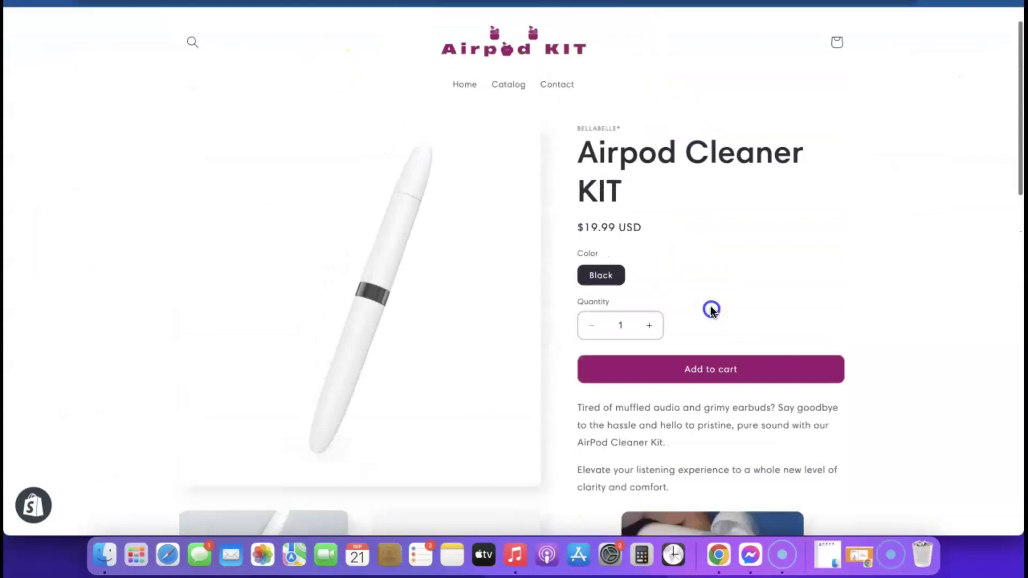
pyautogui.scroll(-15, 643, 248)
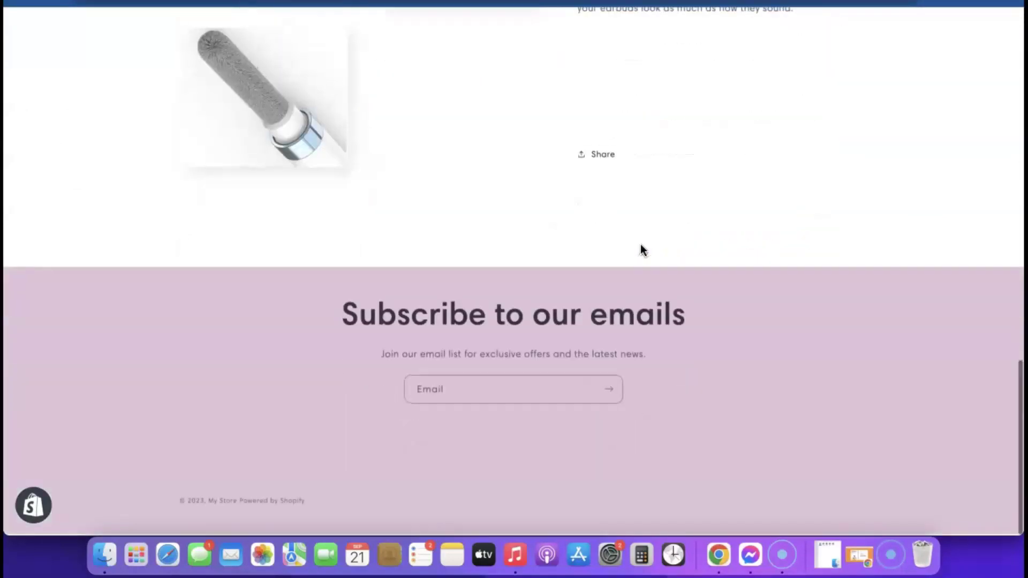
pyautogui.scroll(15, 640, 244)
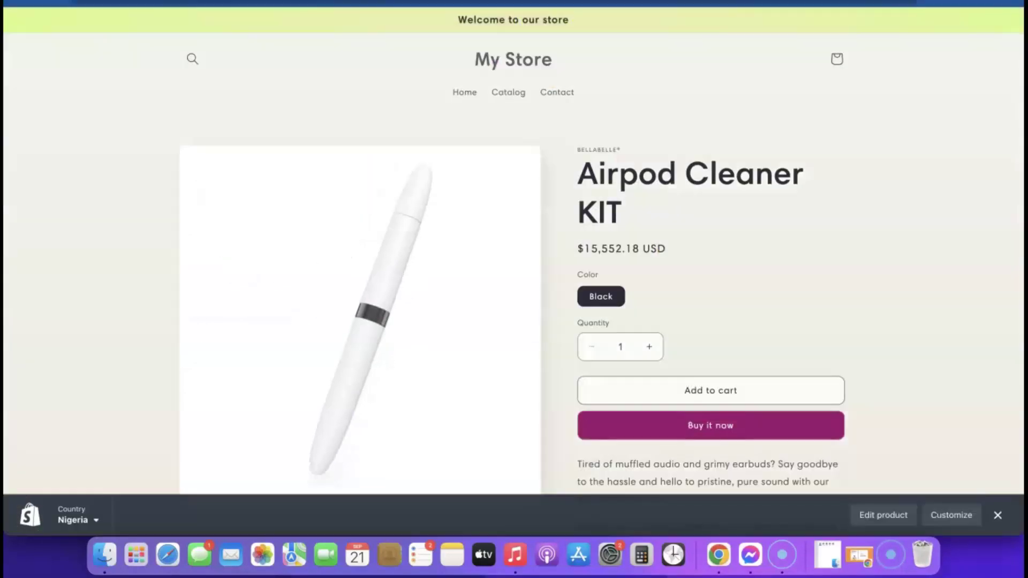
pyautogui.scroll(-1, 688, 262)
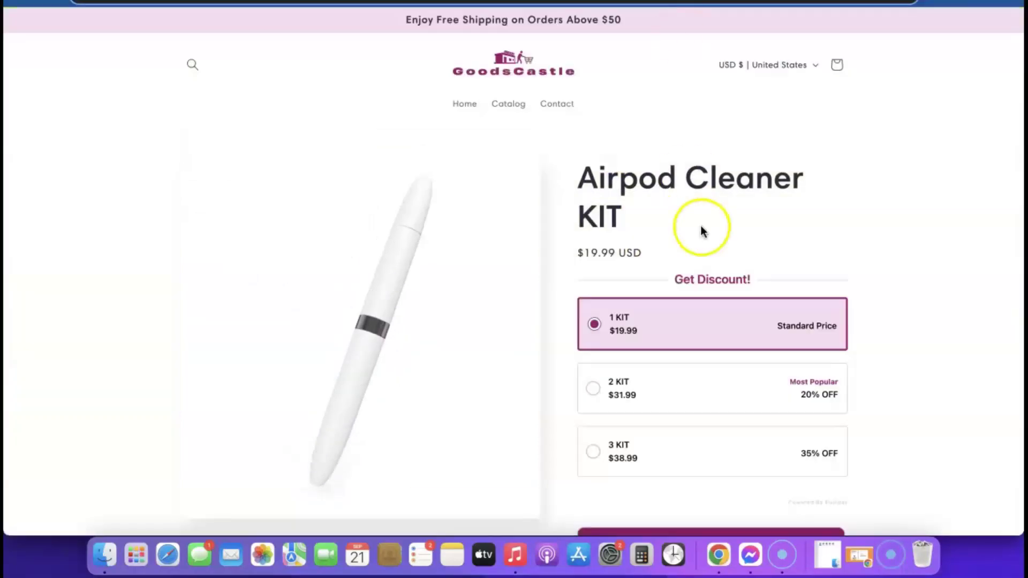
pyautogui.scroll(-2, 700, 226)
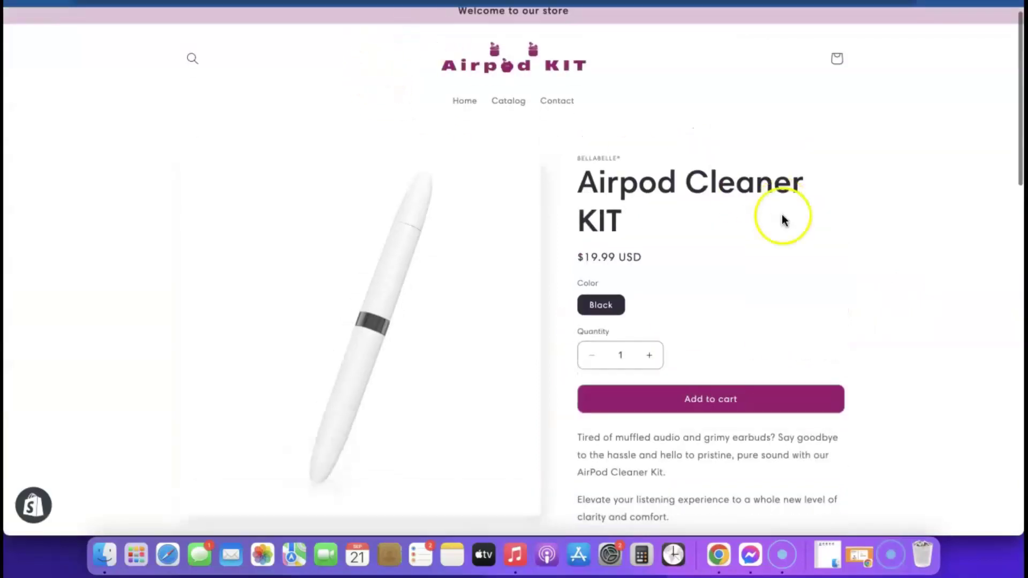
pyautogui.scroll(-5, 781, 218)
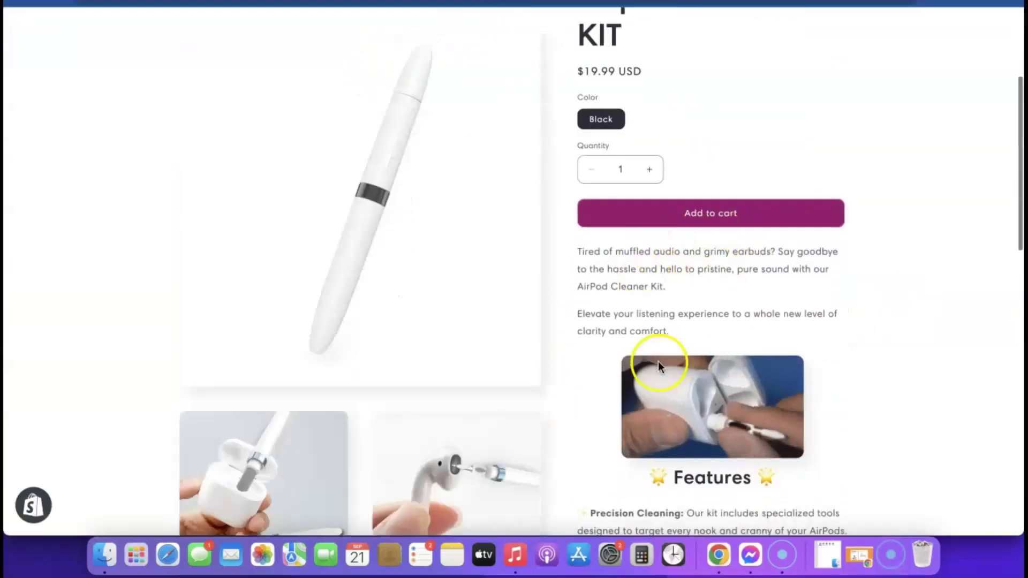
pyautogui.scroll(5, 664, 361)
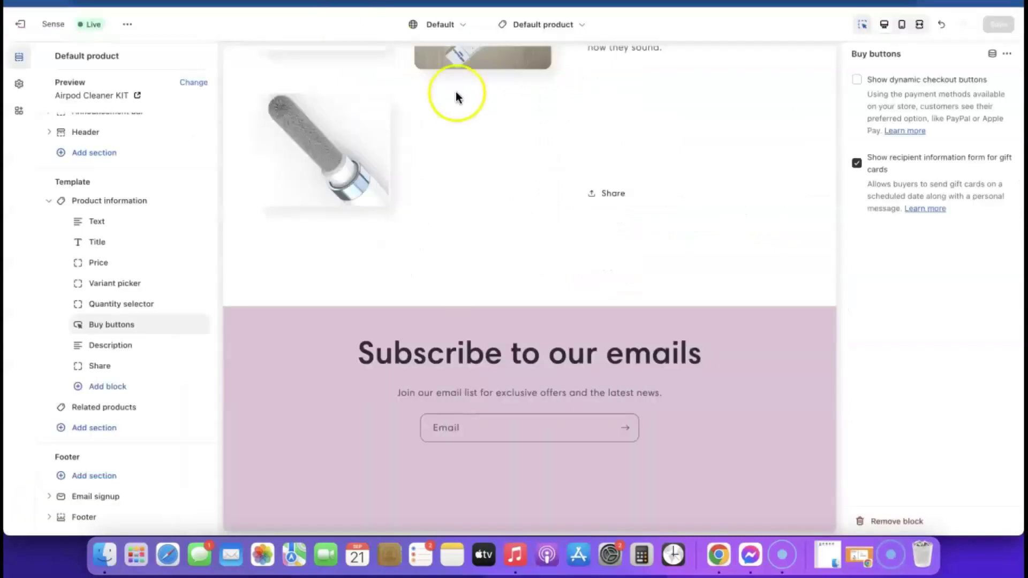
pyautogui.scroll(10, 615, 211)
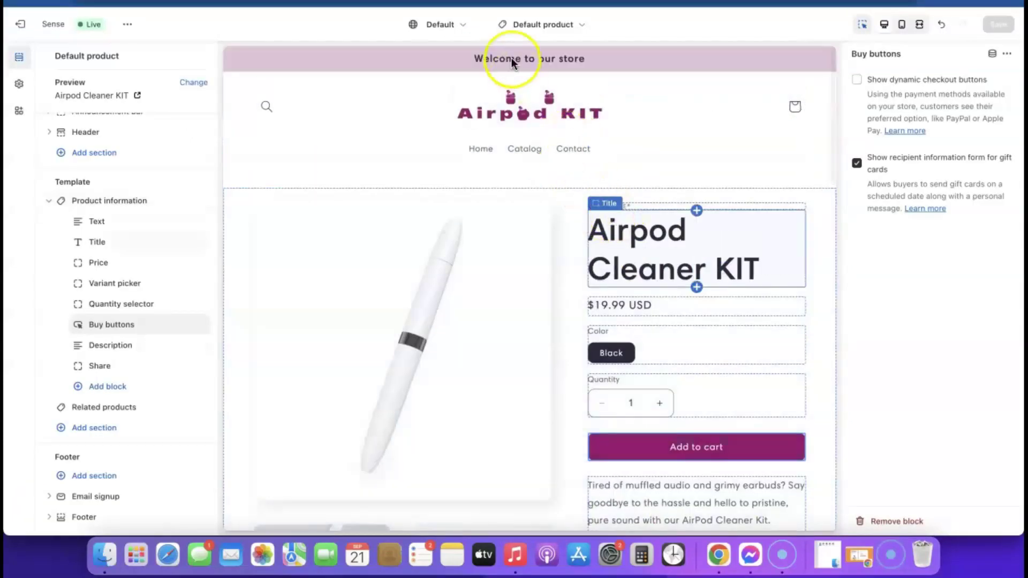
# - Switch the theme editor to the Home page template and select its shirt Image with text section
pyautogui.click(560, 24)
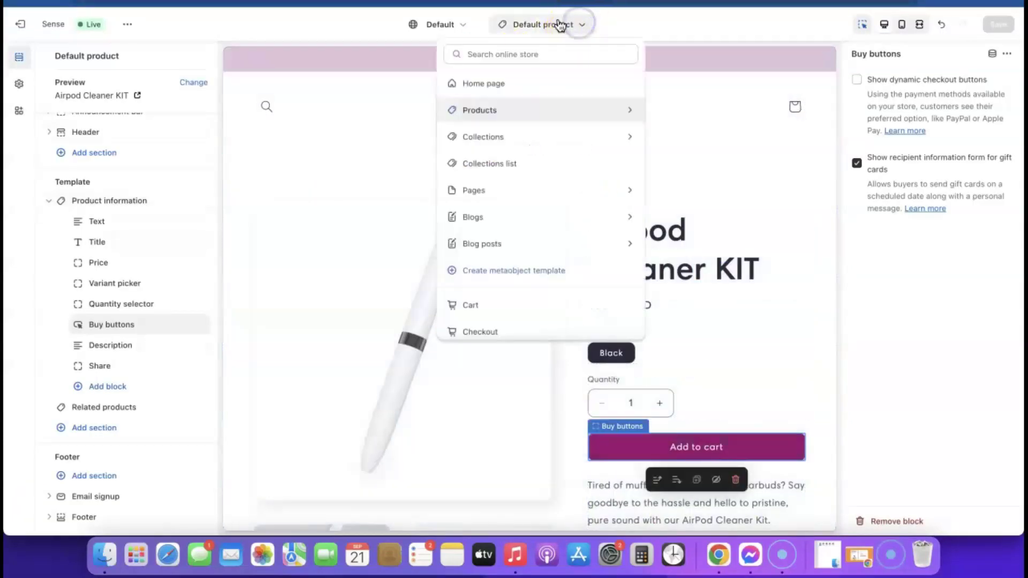
pyautogui.click(495, 84)
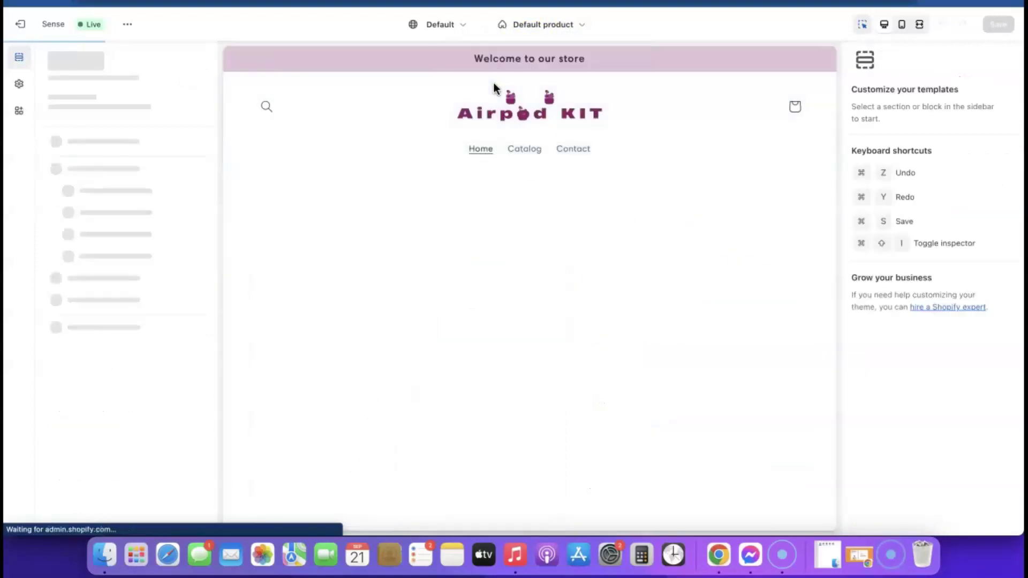
pyautogui.scroll(-5, 654, 229)
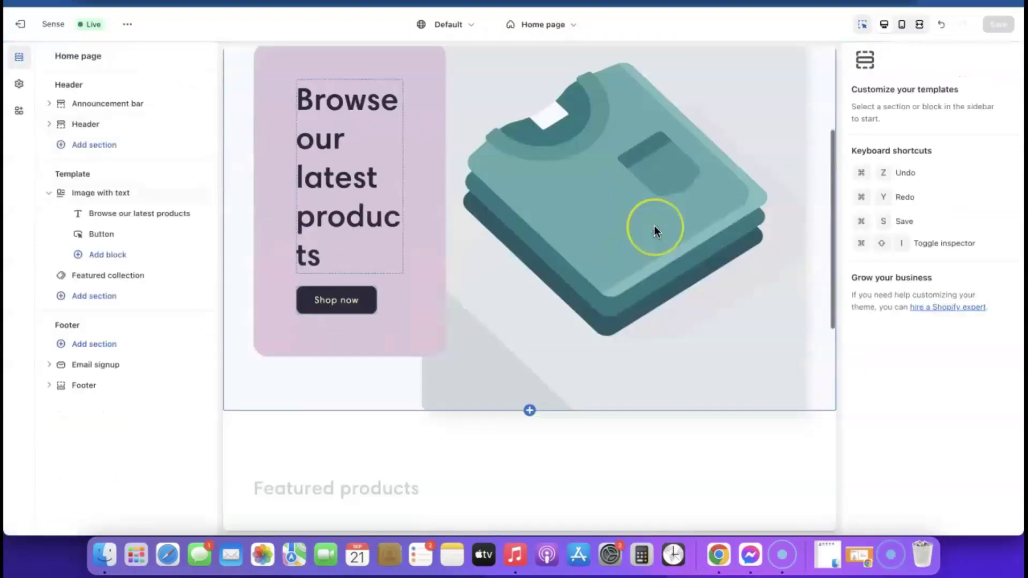
pyautogui.scroll(-5, 654, 227)
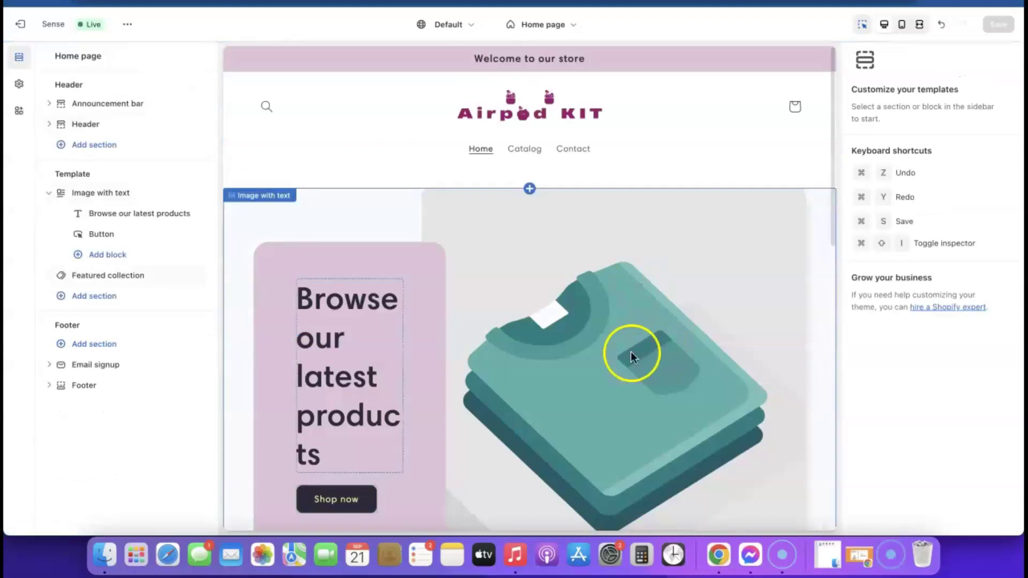
pyautogui.scroll(-3, 668, 312)
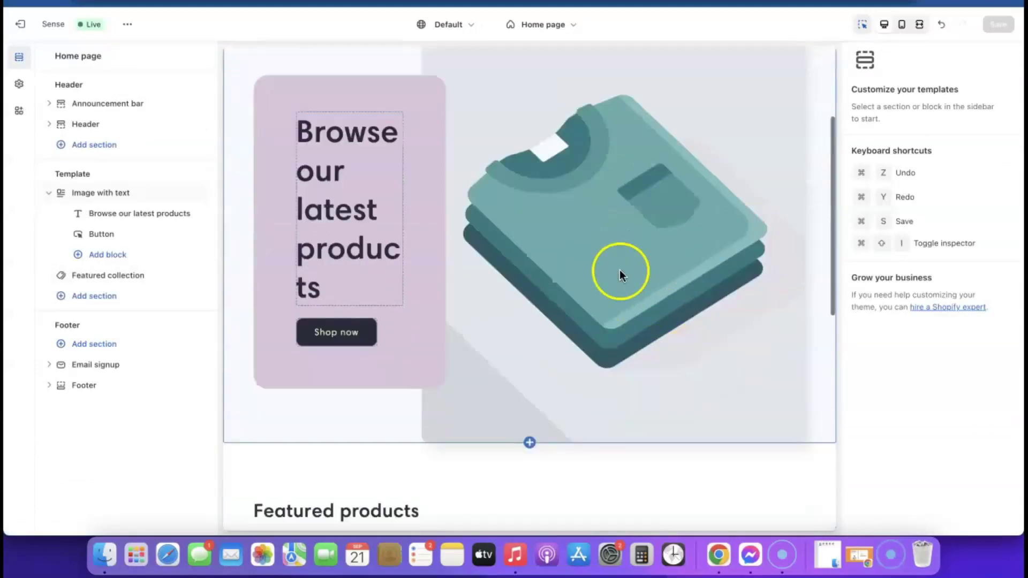
pyautogui.click(612, 239)
pyautogui.click(633, 243)
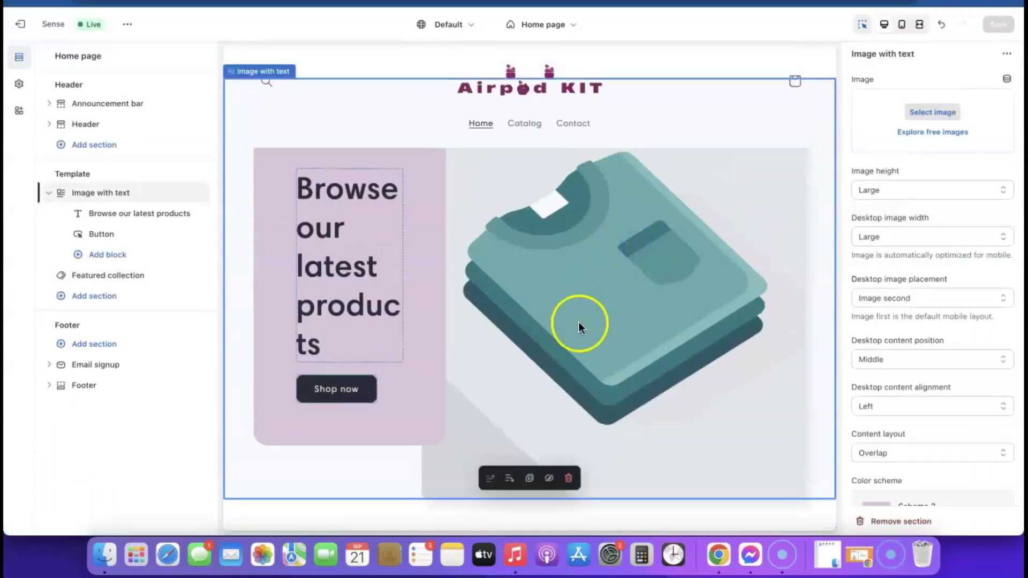
# - Replace the section image with the free Phones & Cases photo of a woman checking her phone
pyautogui.click(936, 137)
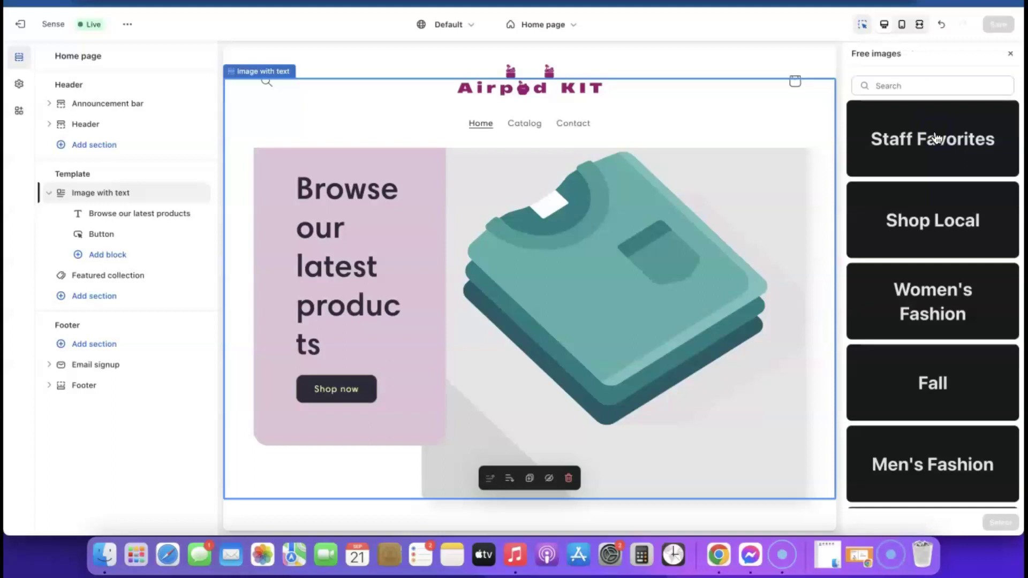
pyautogui.scroll(-10, 949, 210)
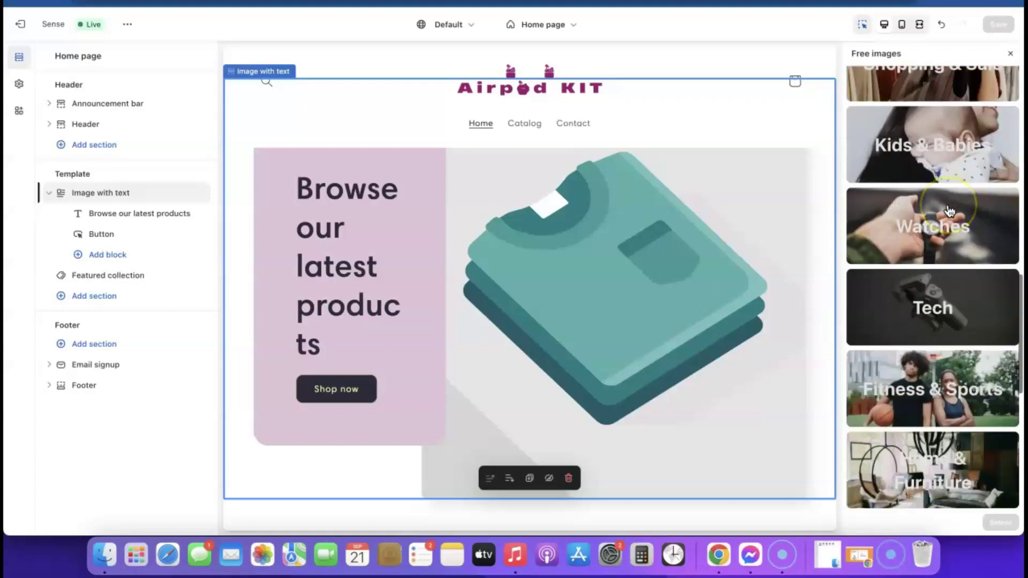
pyautogui.scroll(-5, 942, 230)
pyautogui.click(943, 231)
pyautogui.click(879, 126)
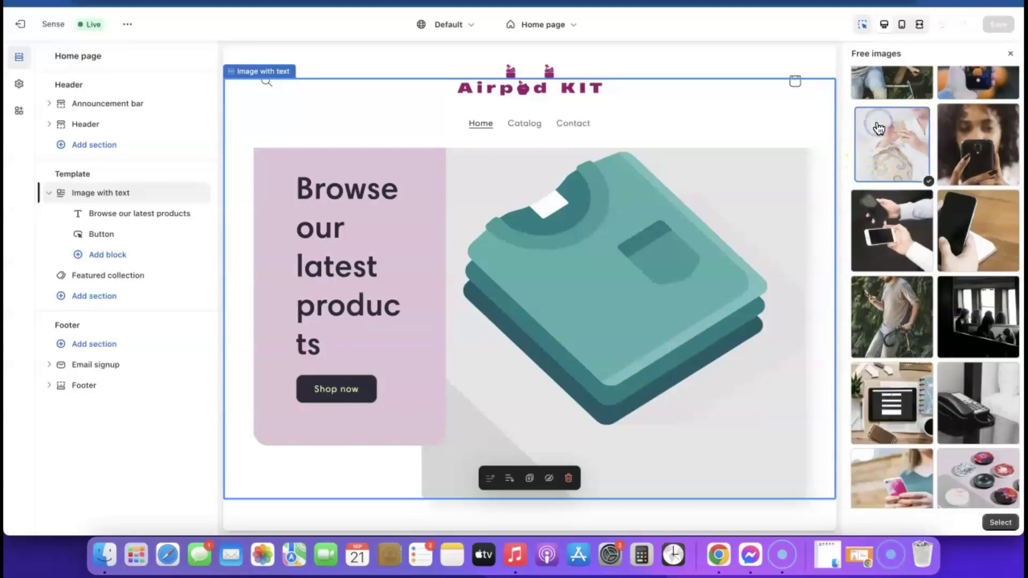
pyautogui.click(609, 338)
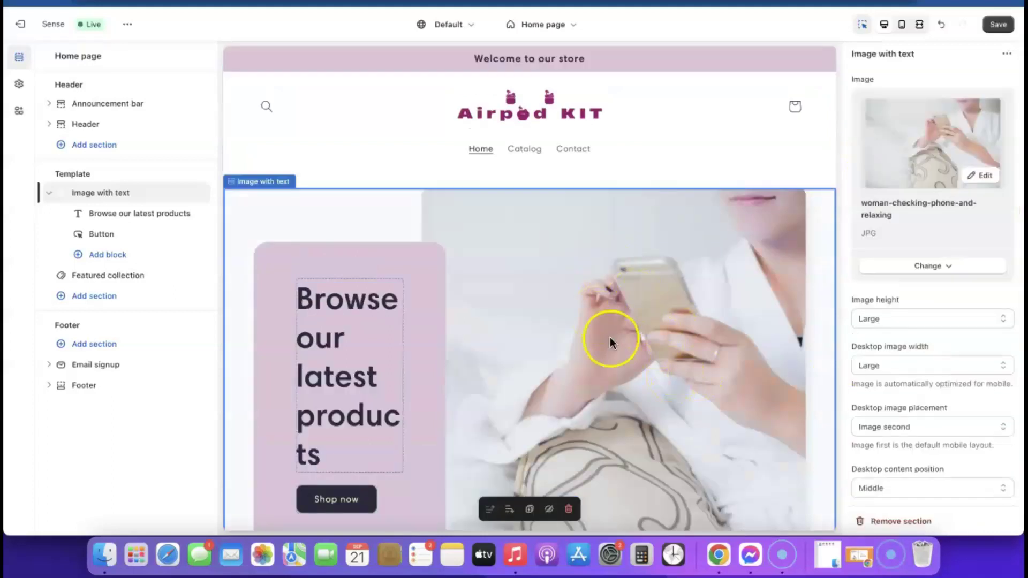
# - Save the theme and preview the home page in mobile layout
pyautogui.scroll(-5, 609, 338)
pyautogui.scroll(5, 609, 337)
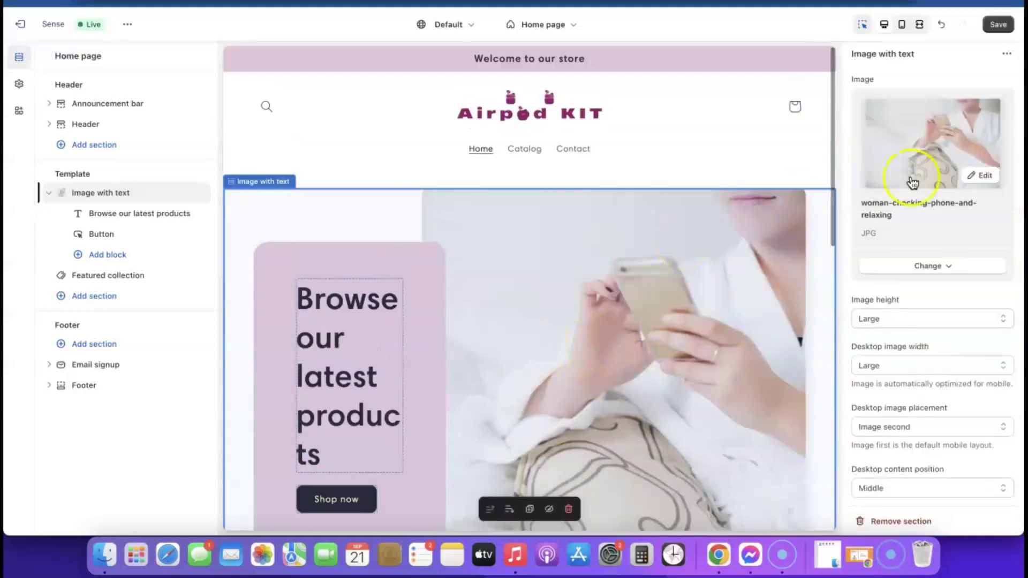
pyautogui.click(999, 25)
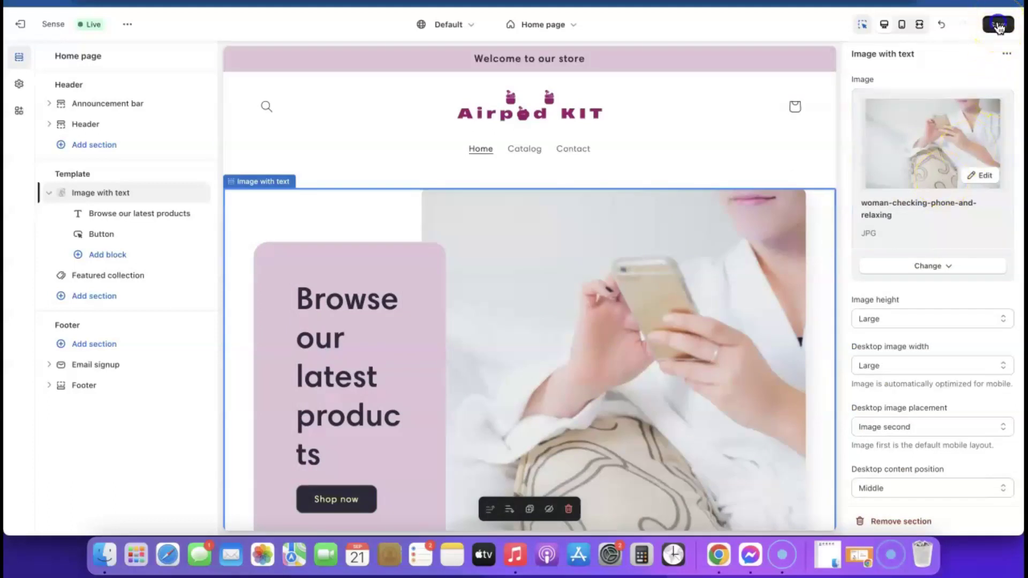
pyautogui.click(902, 25)
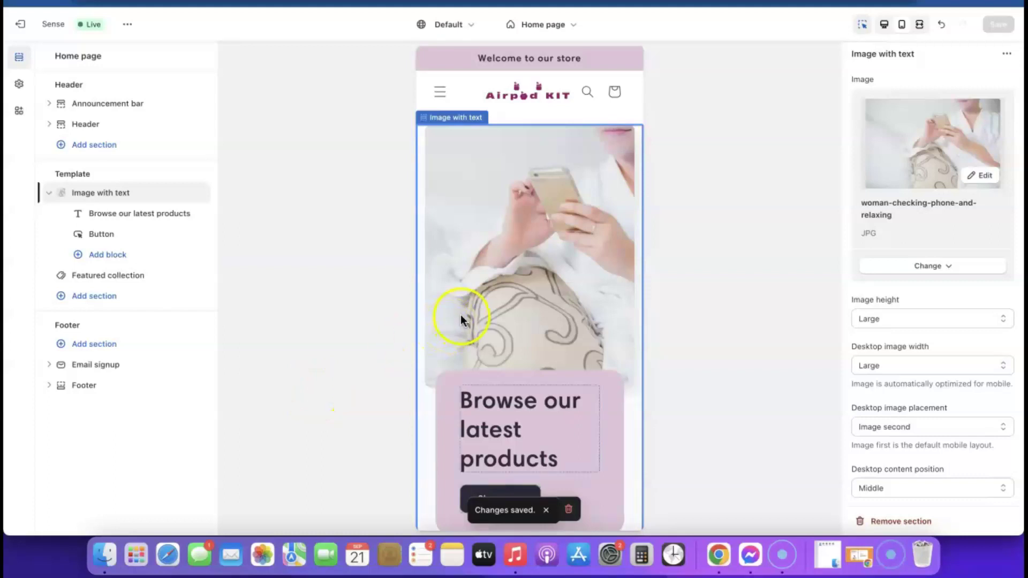
pyautogui.scroll(-5, 529, 234)
pyautogui.scroll(5, 517, 264)
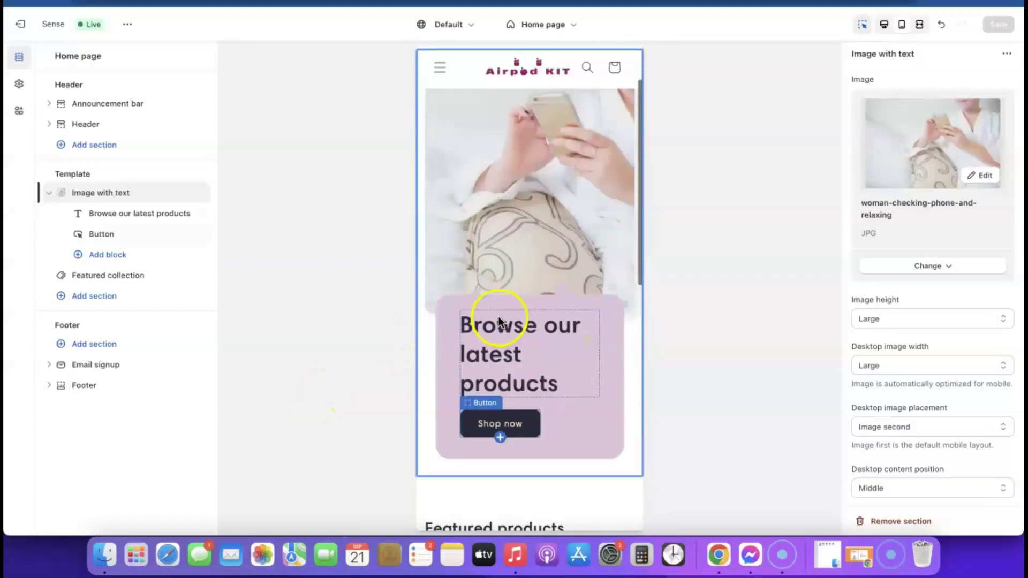
pyautogui.scroll(-6, 524, 245)
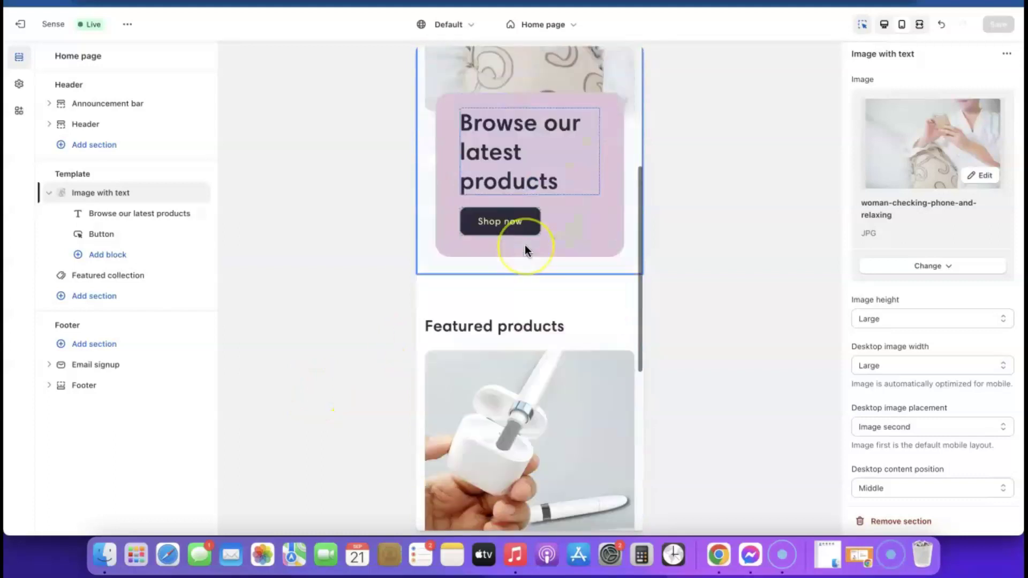
pyautogui.scroll(-8, 525, 245)
pyautogui.scroll(14, 525, 250)
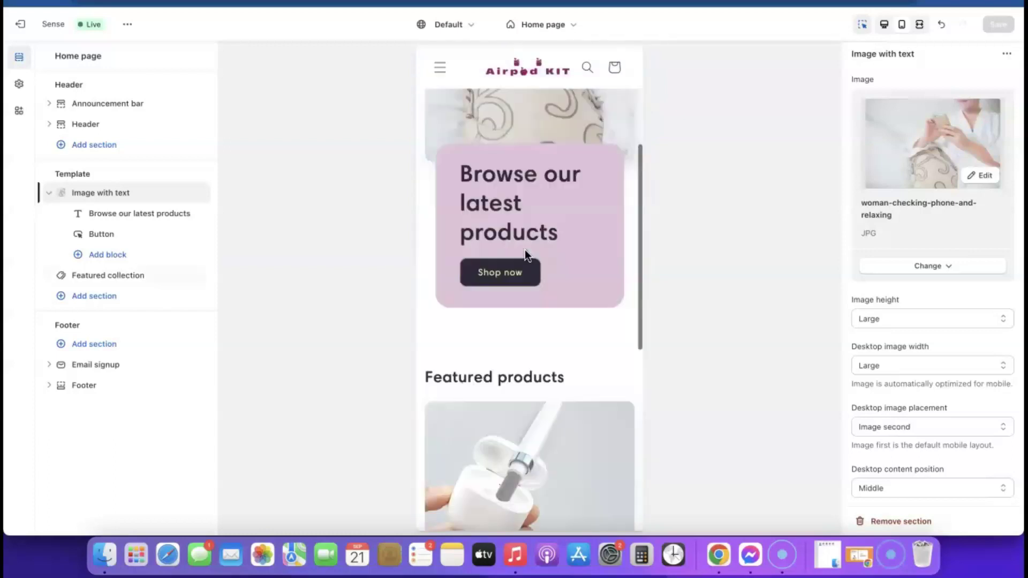
pyautogui.click(887, 26)
pyautogui.scroll(-4, 423, 268)
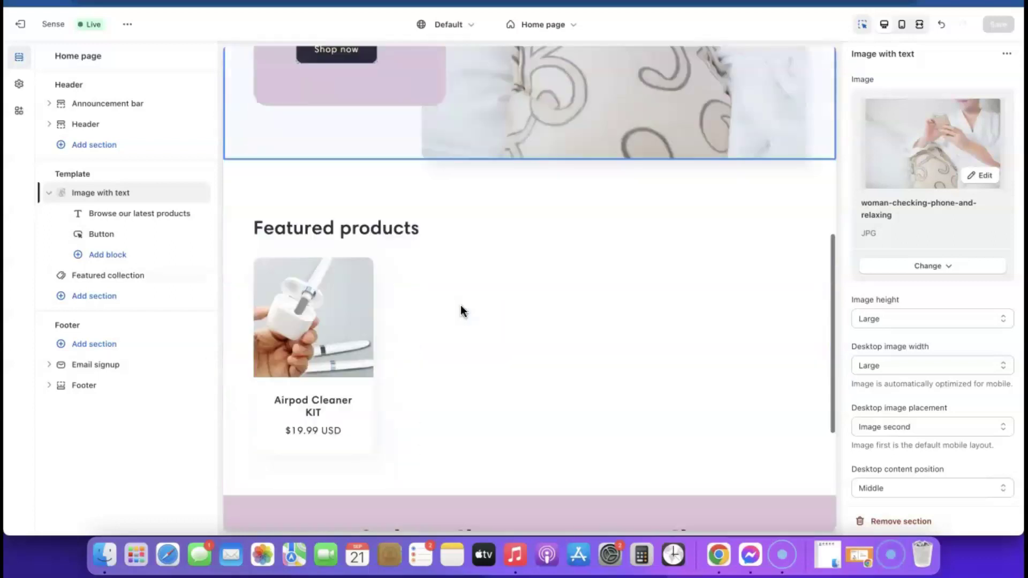
pyautogui.scroll(-1, 461, 308)
pyautogui.click(345, 277)
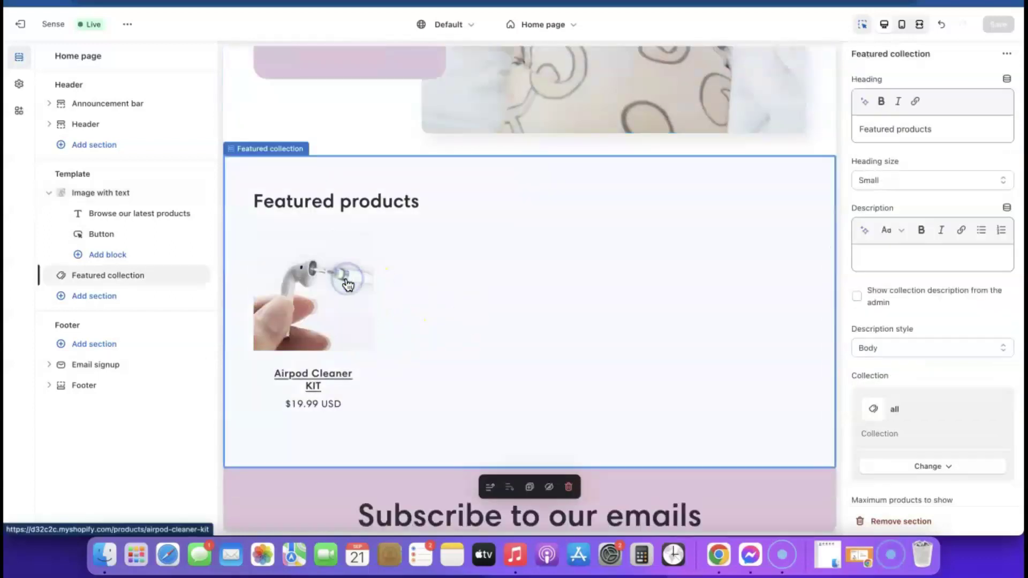
pyautogui.click(330, 283)
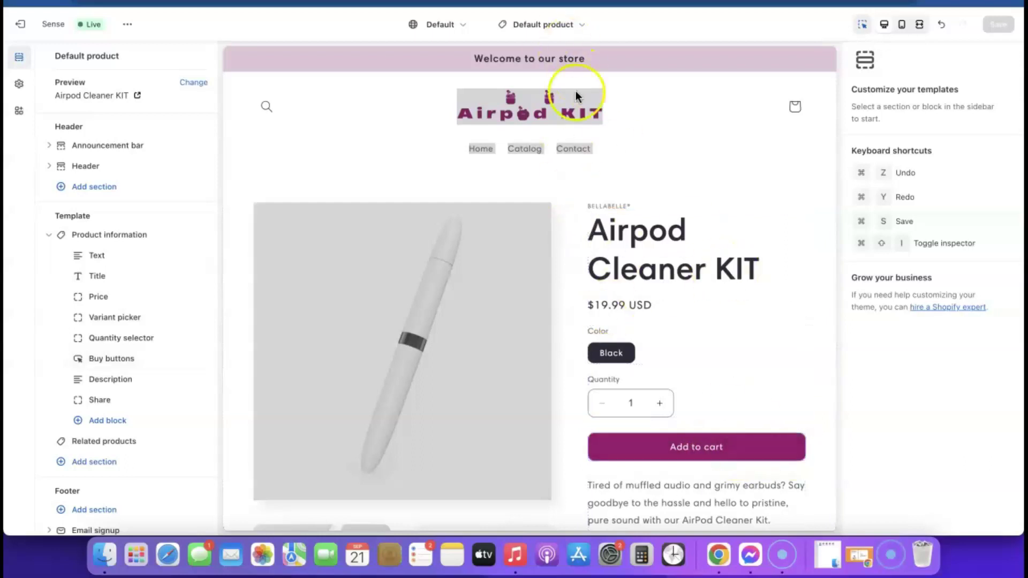
pyautogui.click(569, 22)
pyautogui.click(475, 84)
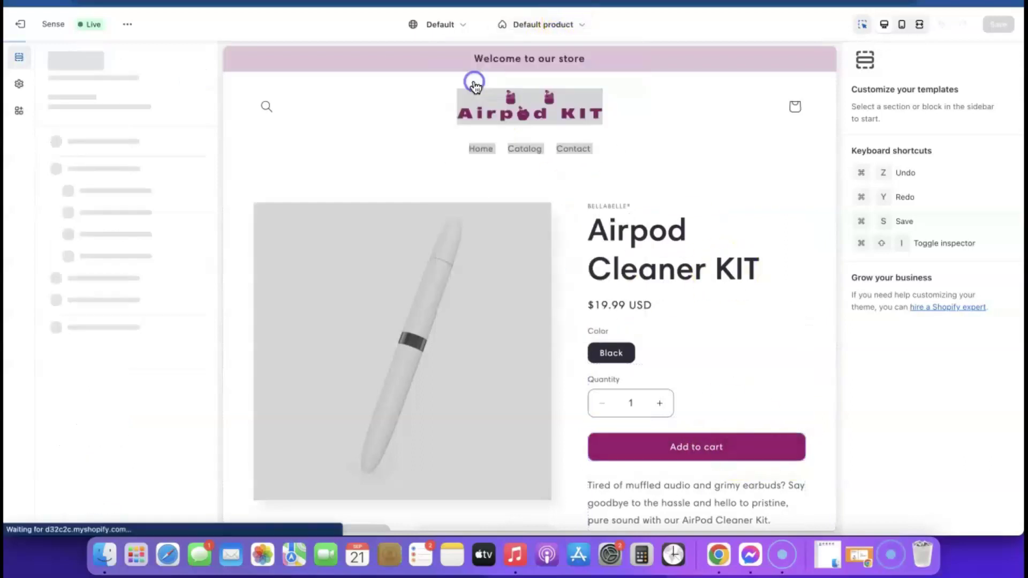
pyautogui.scroll(-5, 436, 256)
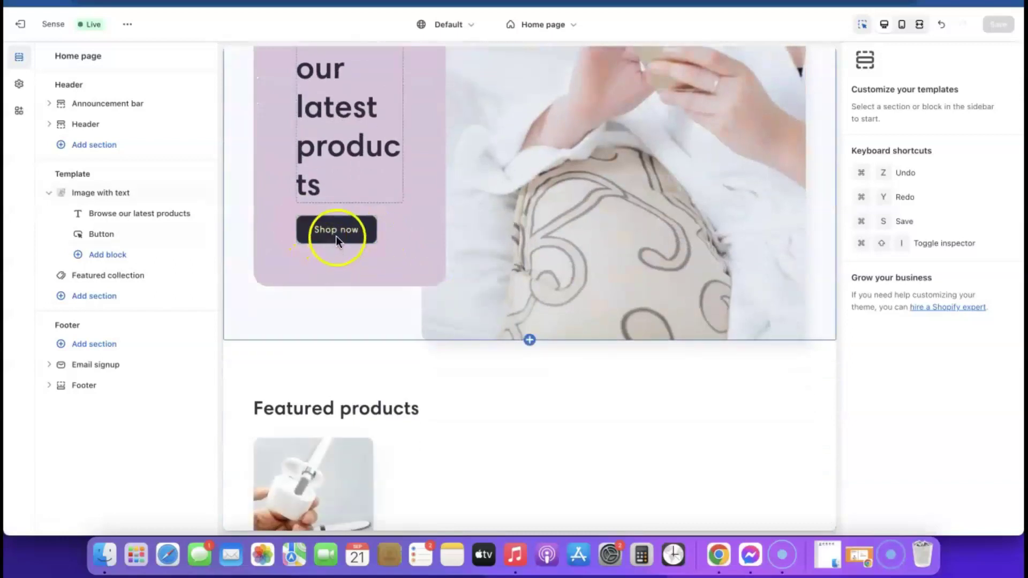
pyautogui.scroll(5, 337, 235)
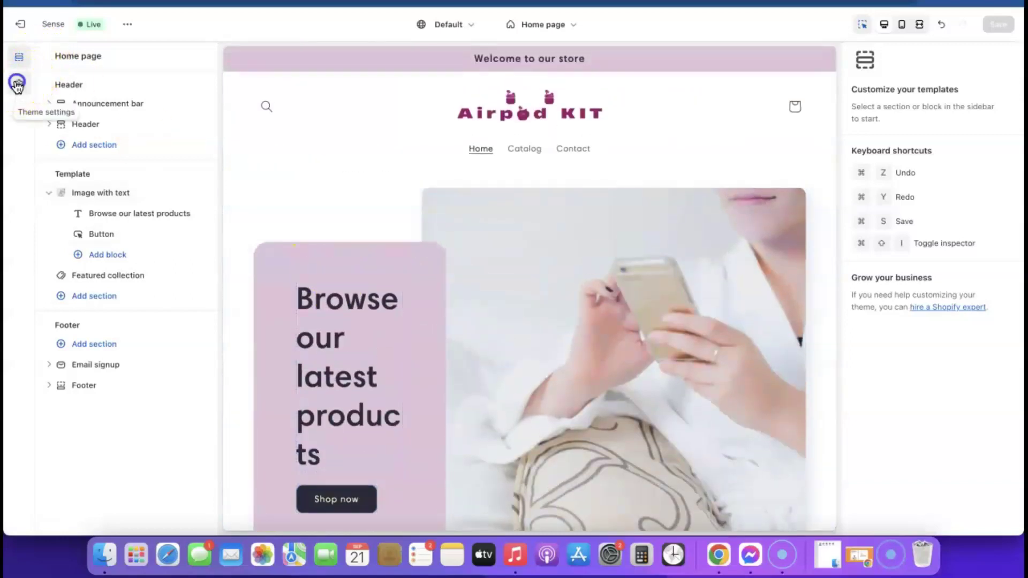
# - Set Scheme 2's solid button background to magenta #9B046F in theme settings and save
pyautogui.click(18, 84)
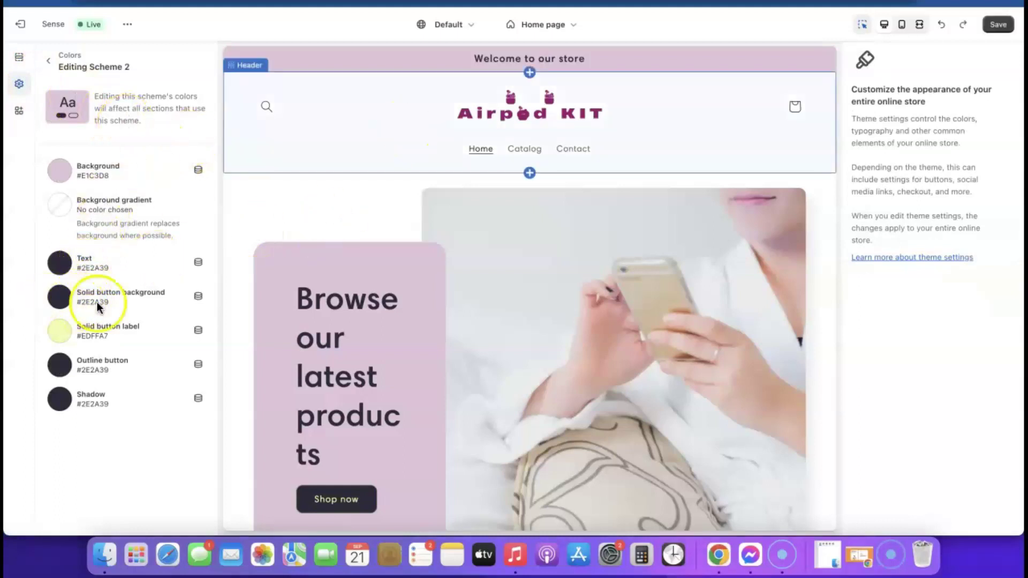
pyautogui.click(61, 299)
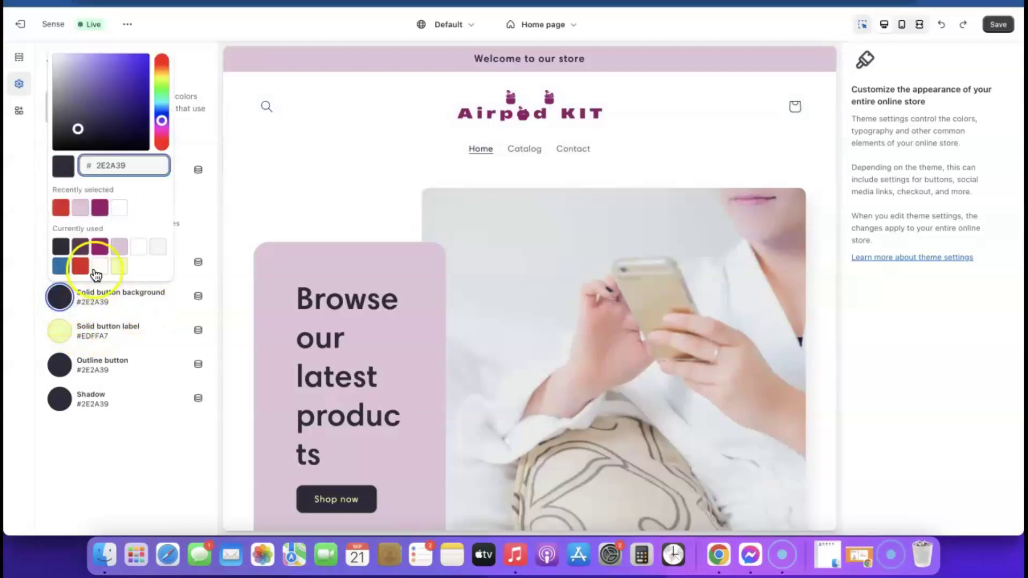
pyautogui.click(100, 209)
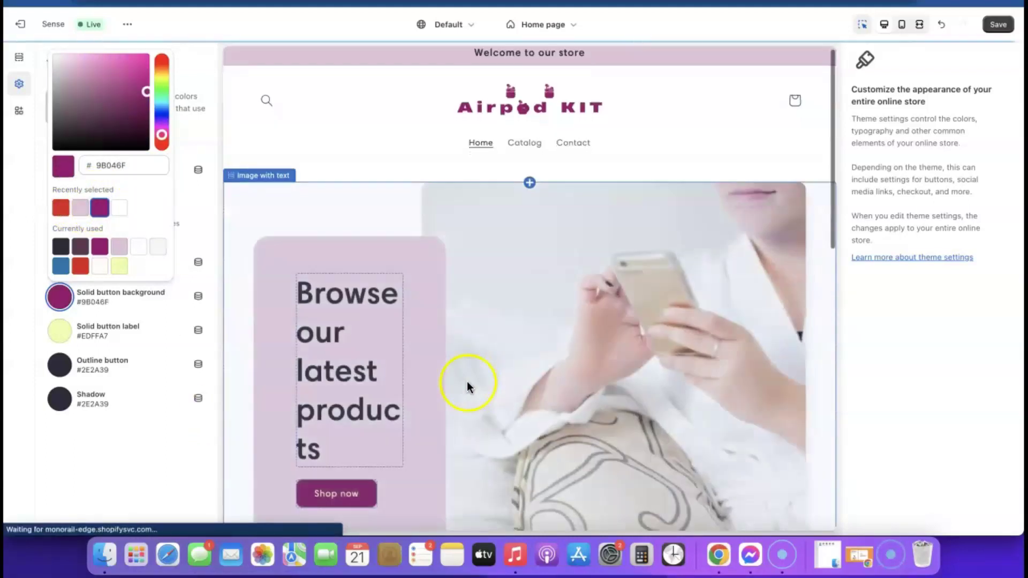
pyautogui.click(999, 25)
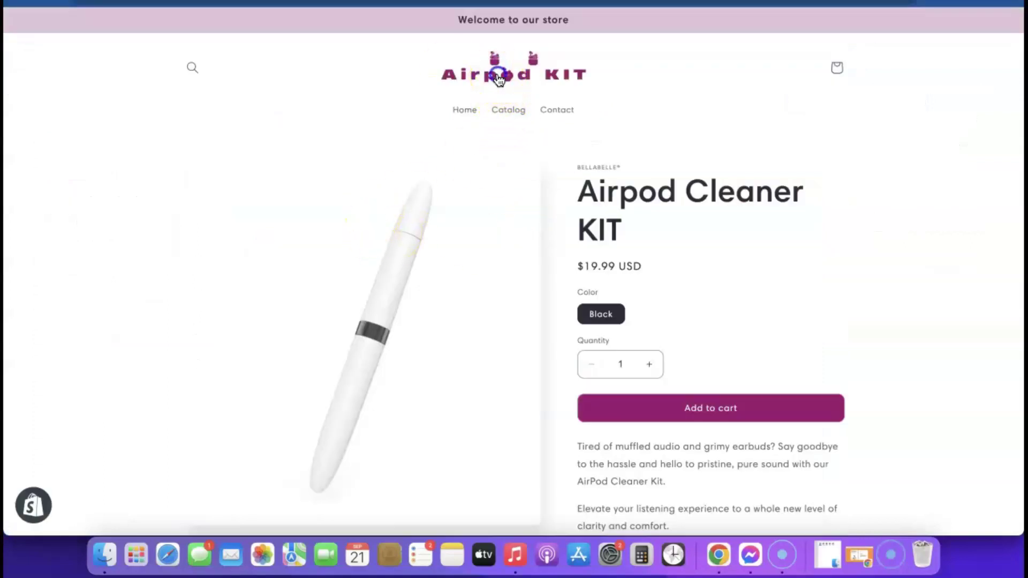
# - Go to the Airpod KIT storefront home page and scroll to the footer to check the magenta Shop now button
pyautogui.click(499, 79)
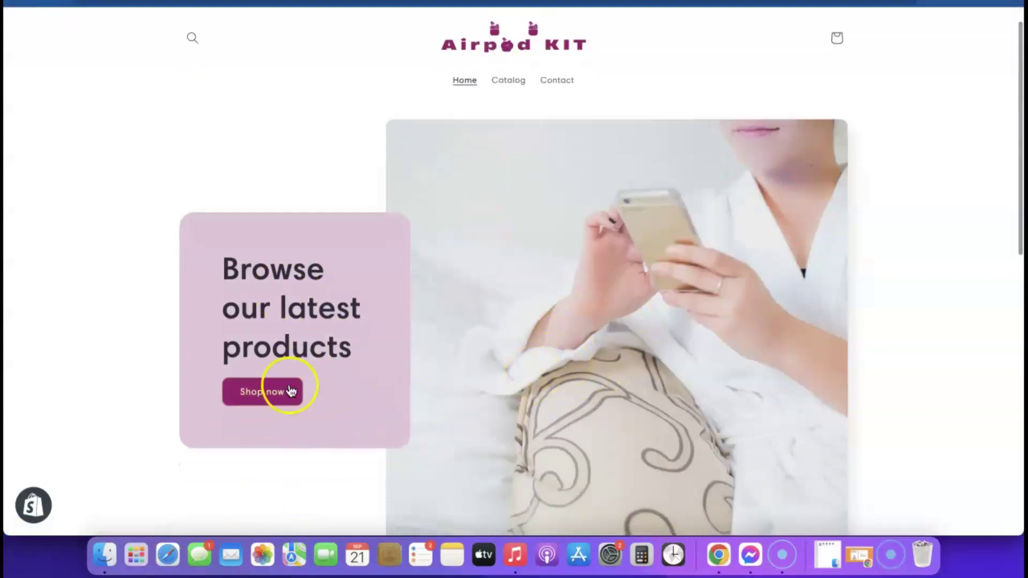
pyautogui.scroll(-5, 633, 343)
pyautogui.scroll(-10, 631, 345)
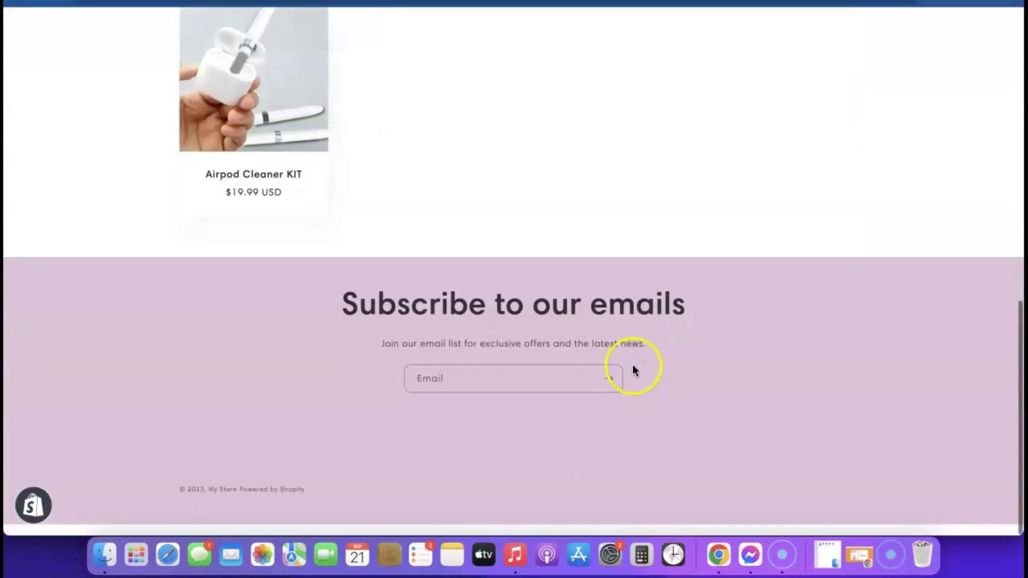
pyautogui.scroll(15, 632, 365)
pyautogui.scroll(-15, 634, 377)
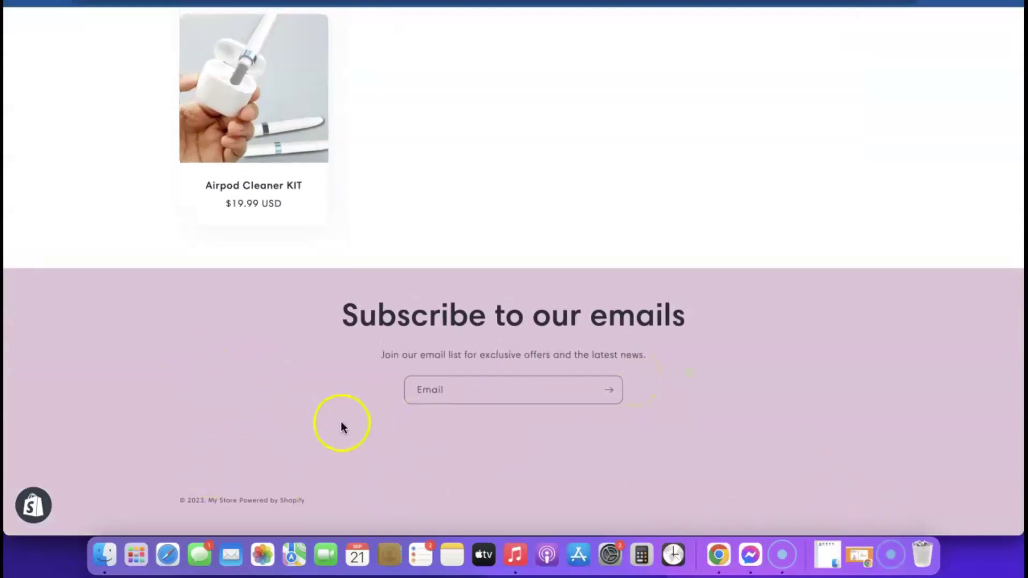
pyautogui.scroll(15, 255, 382)
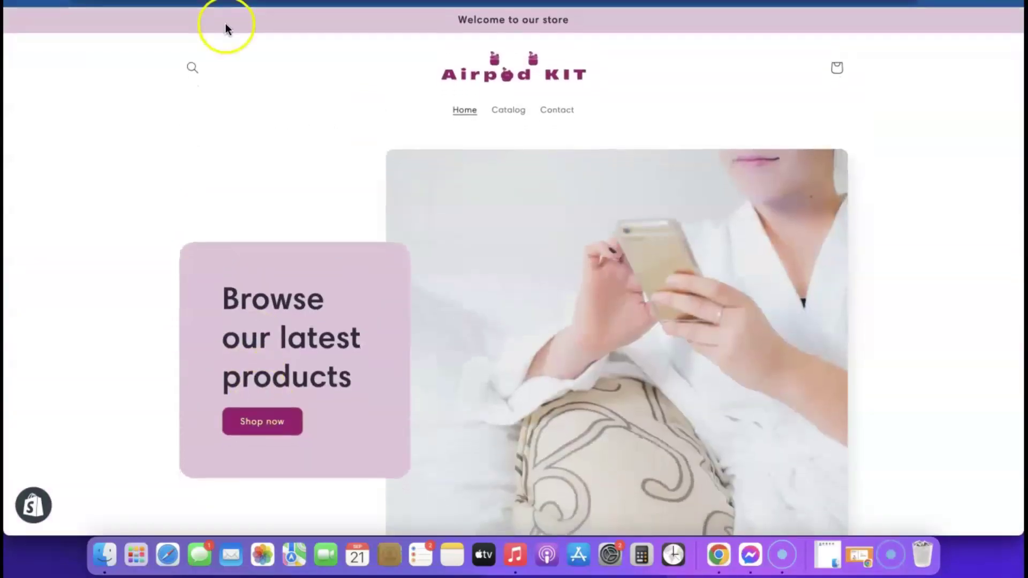
# - Exit the theme editor and open the store's Settings > Policies page
pyautogui.click(225, 23)
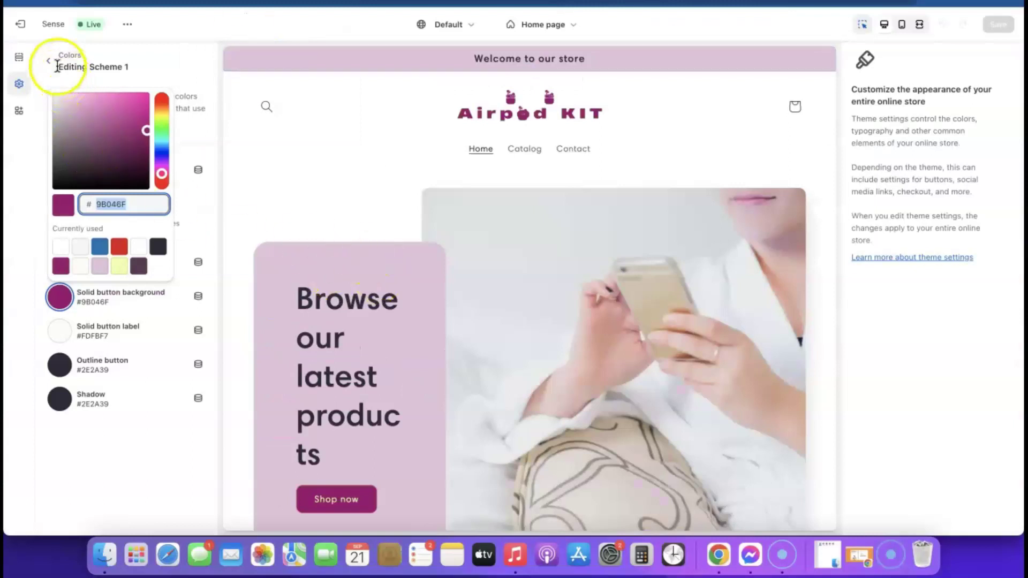
pyautogui.click(24, 26)
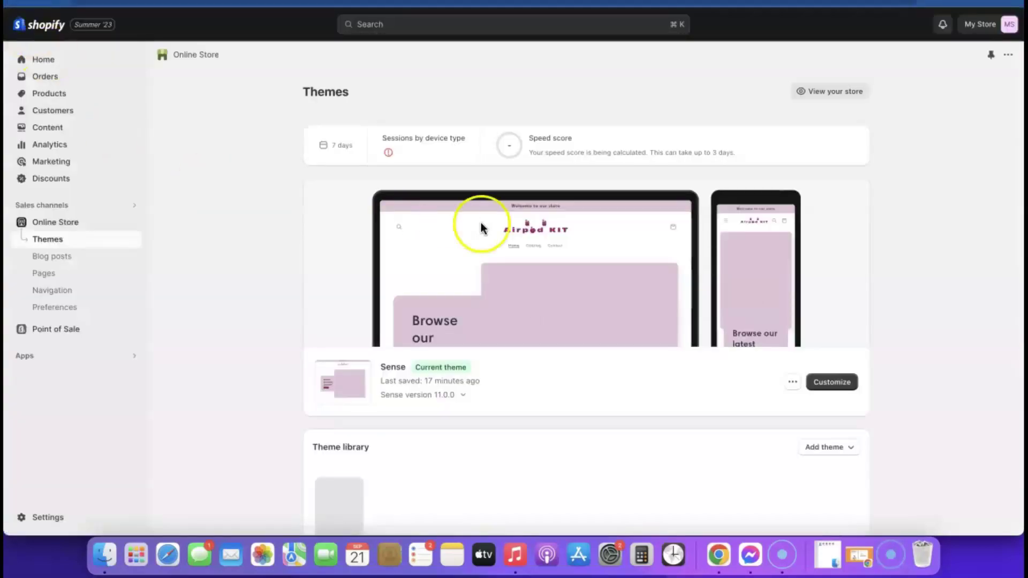
pyautogui.click(40, 515)
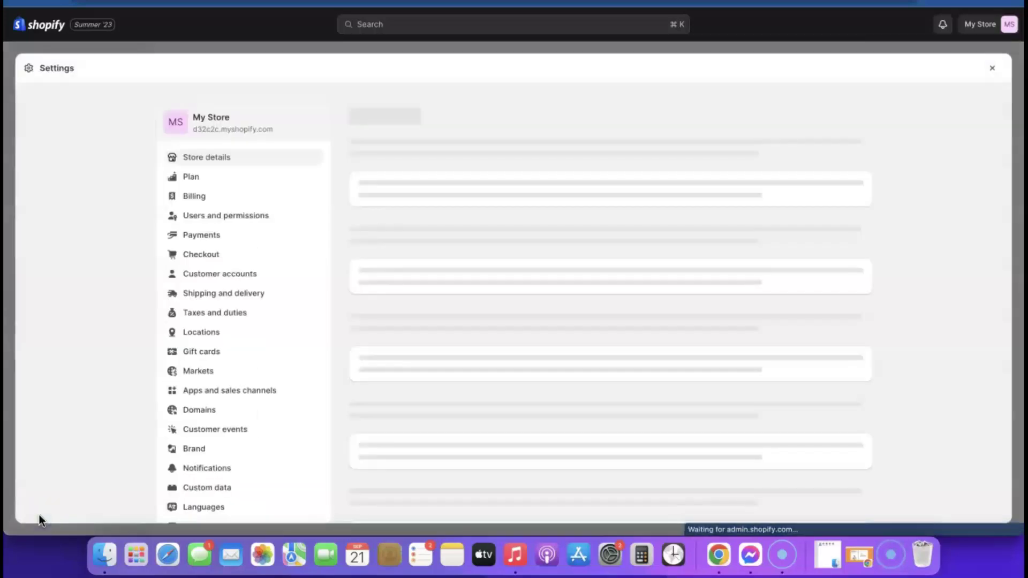
pyautogui.scroll(-1, 246, 158)
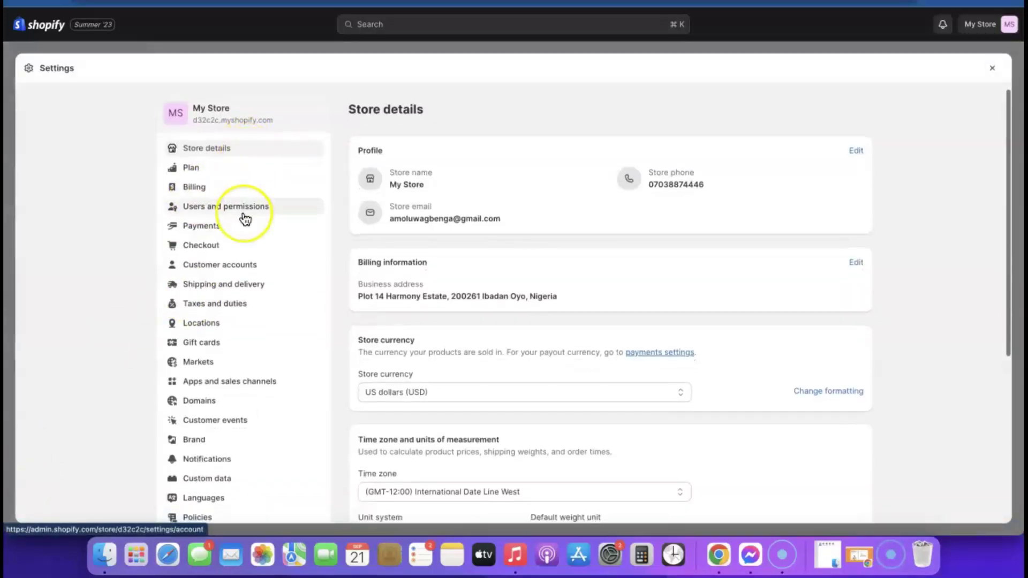
pyautogui.scroll(-1, 223, 189)
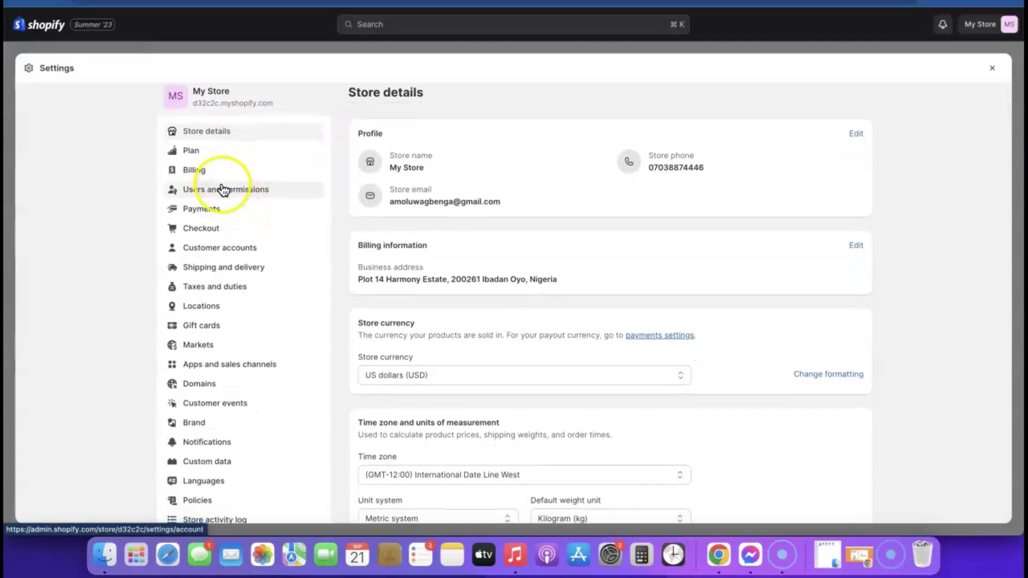
pyautogui.scroll(-2, 223, 189)
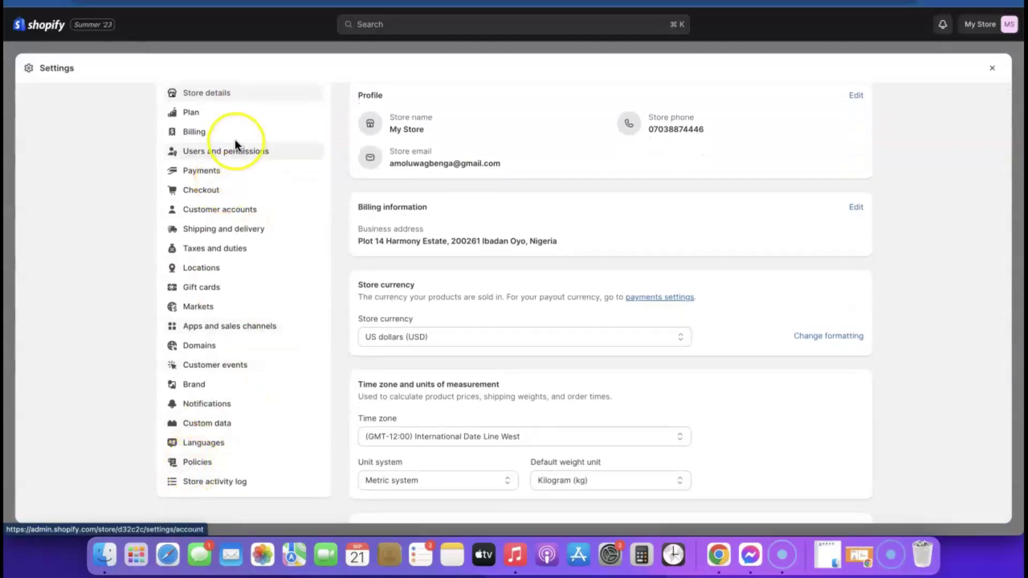
pyautogui.click(193, 462)
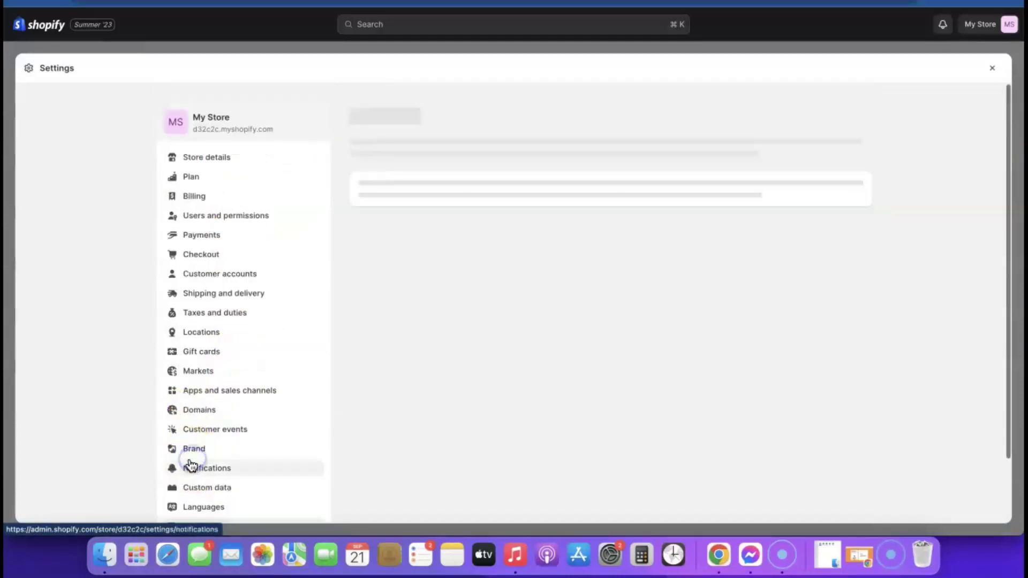
# - Fill the written return and refund policy from the template and review its text
pyautogui.scroll(-3, 460, 173)
pyautogui.scroll(1, 461, 218)
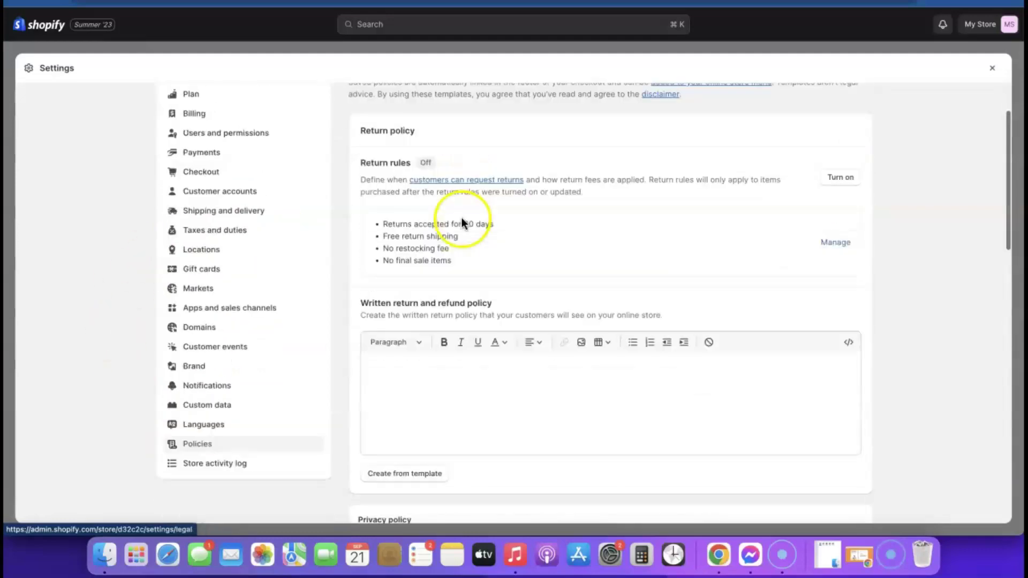
pyautogui.scroll(2, 462, 217)
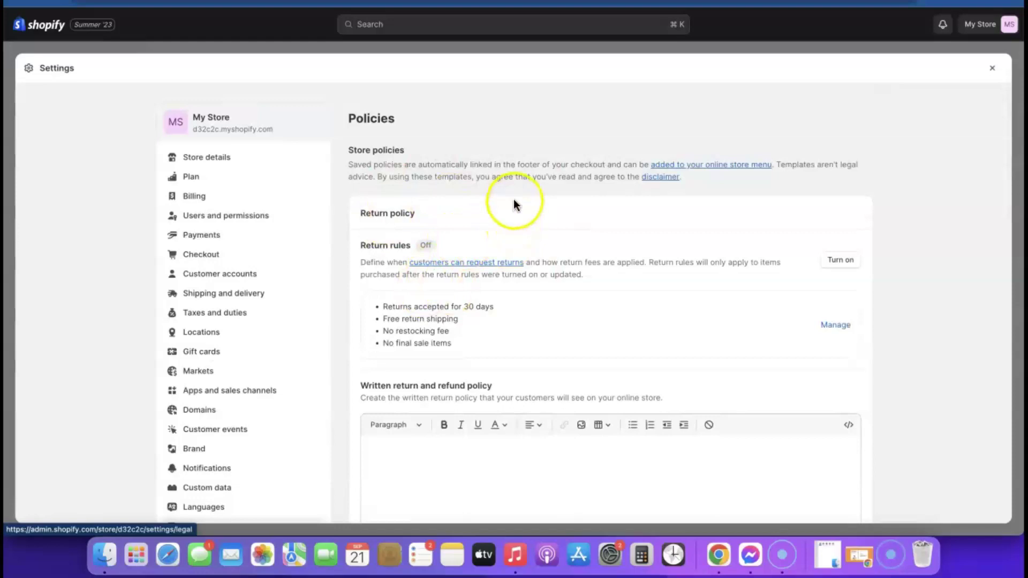
pyautogui.scroll(-3, 536, 214)
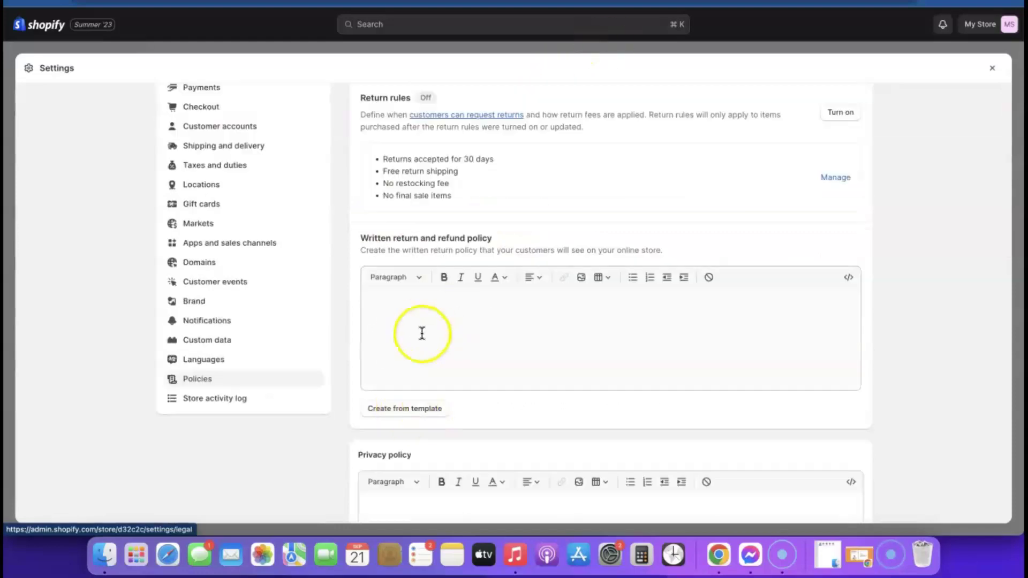
pyautogui.click(399, 410)
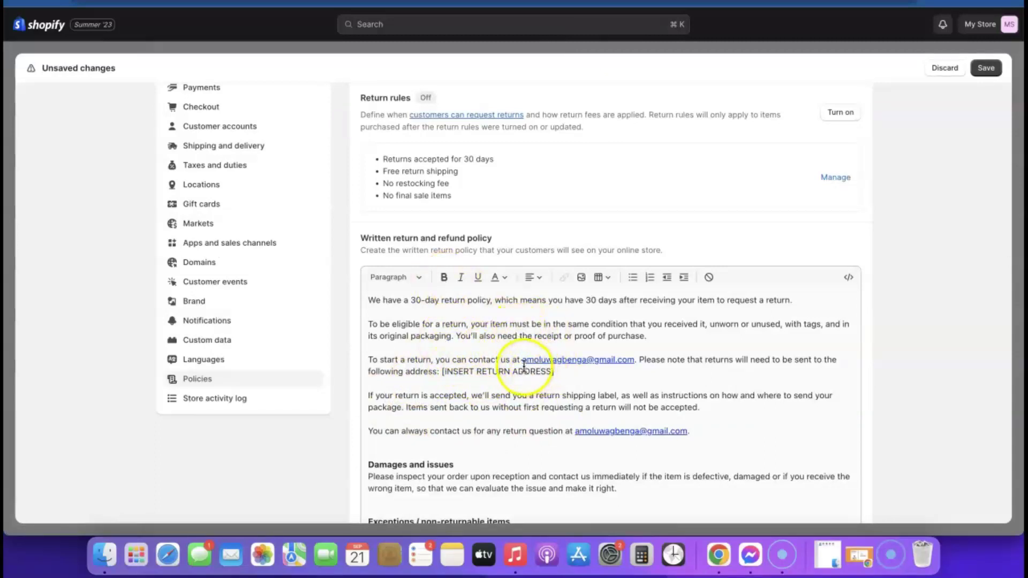
pyautogui.scroll(-15, 506, 364)
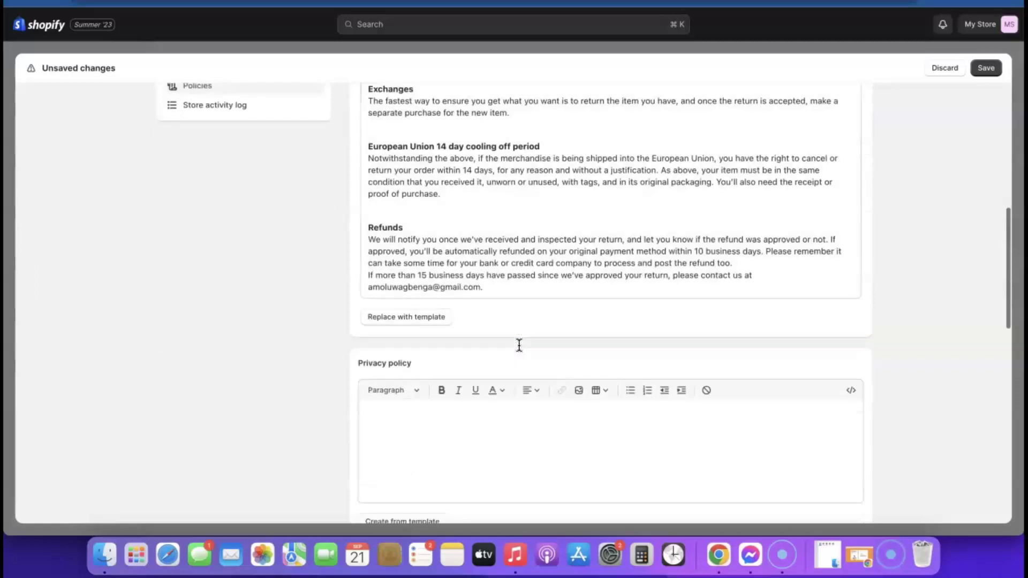
pyautogui.scroll(15, 525, 228)
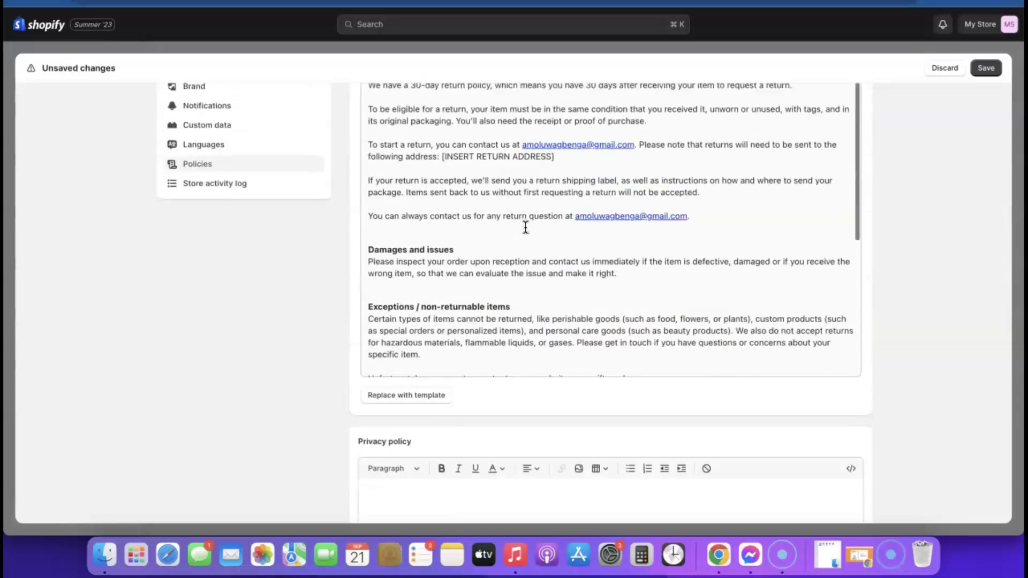
pyautogui.scroll(1, 526, 227)
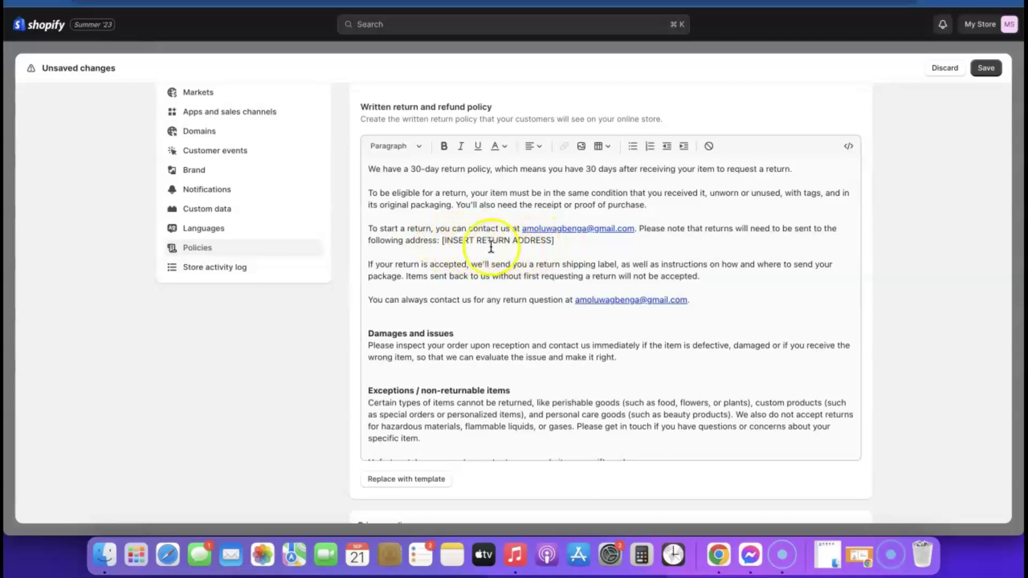
pyautogui.scroll(-3, 547, 254)
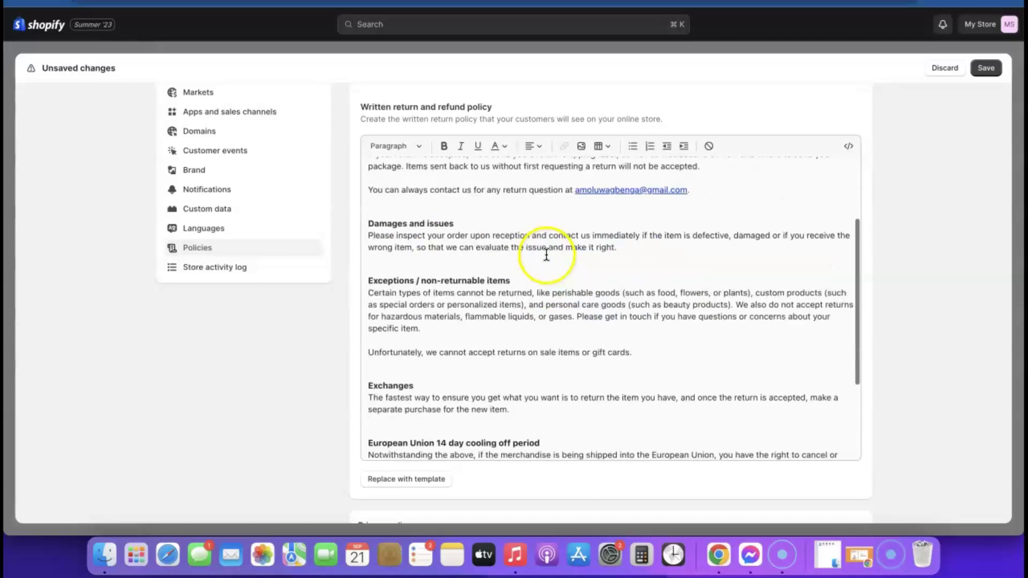
pyautogui.scroll(-5, 792, 282)
pyautogui.scroll(-10, 794, 283)
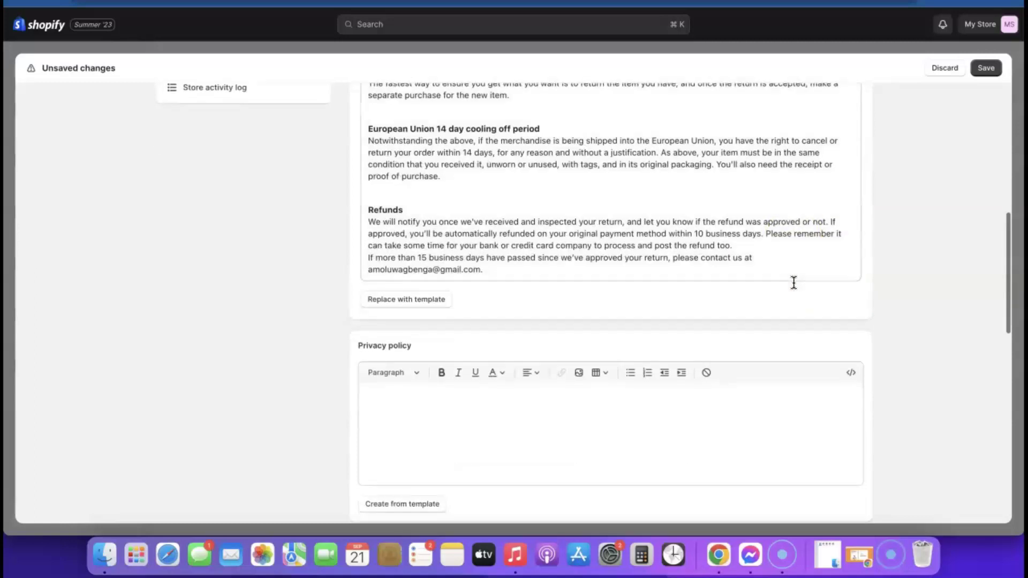
pyautogui.scroll(2, 526, 204)
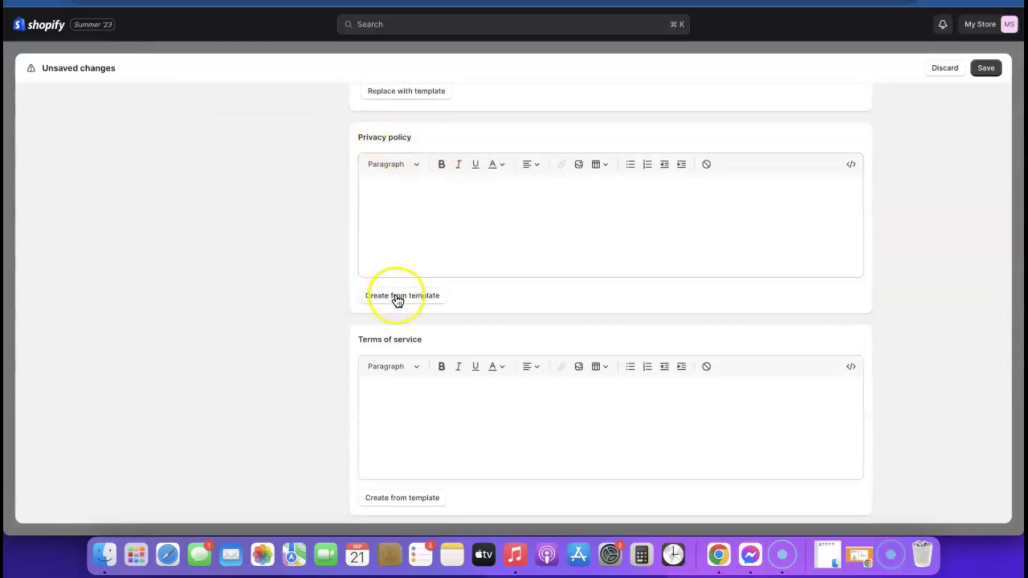
# - Fill the Terms of Service from its template and scroll down to the empty Shipping policy
pyautogui.scroll(2, 671, 274)
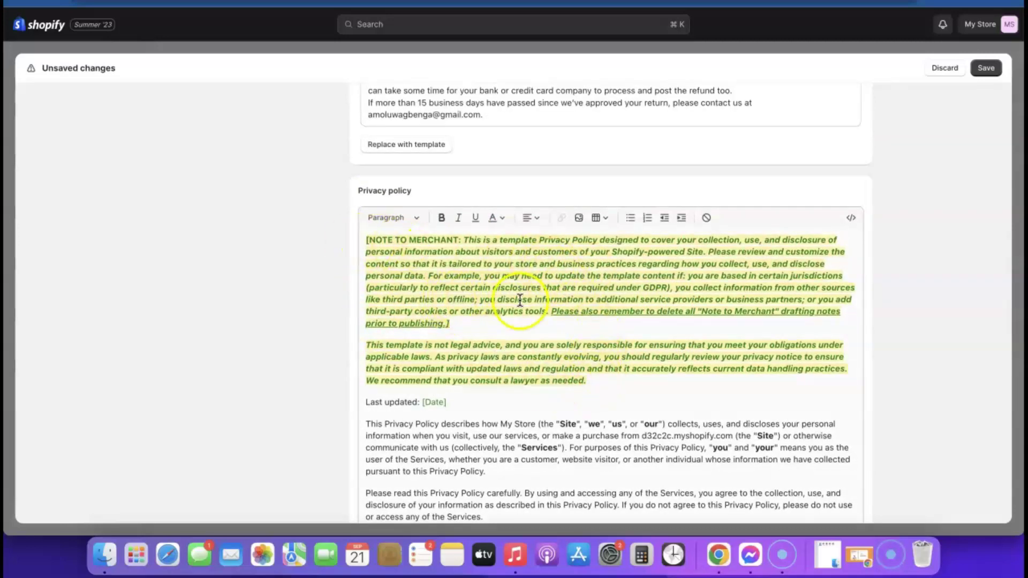
pyautogui.scroll(-10, 524, 295)
pyautogui.scroll(-4, 874, 263)
pyautogui.scroll(-3, 874, 263)
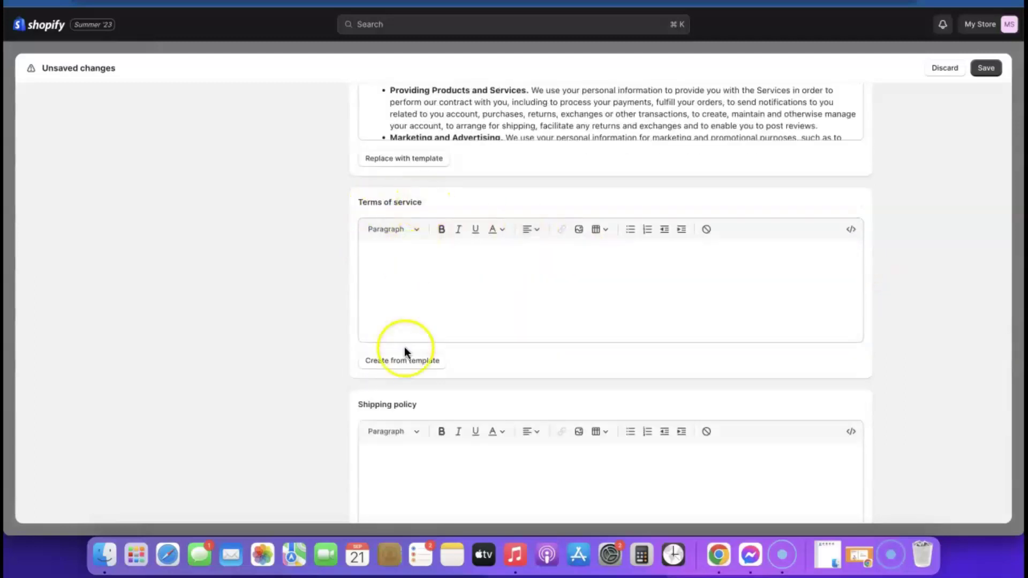
pyautogui.click(396, 364)
pyautogui.scroll(-15, 609, 346)
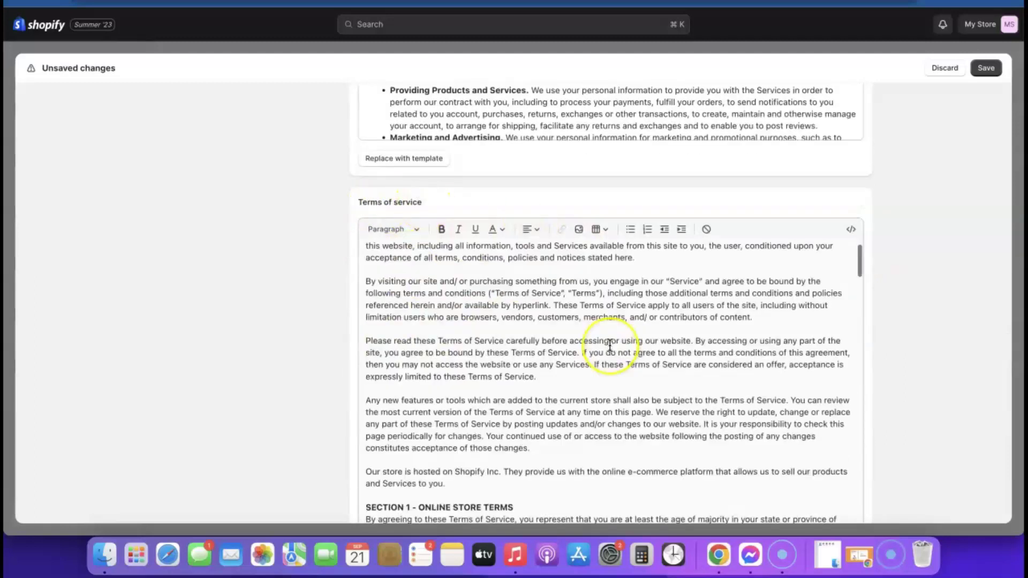
pyautogui.scroll(-15, 610, 345)
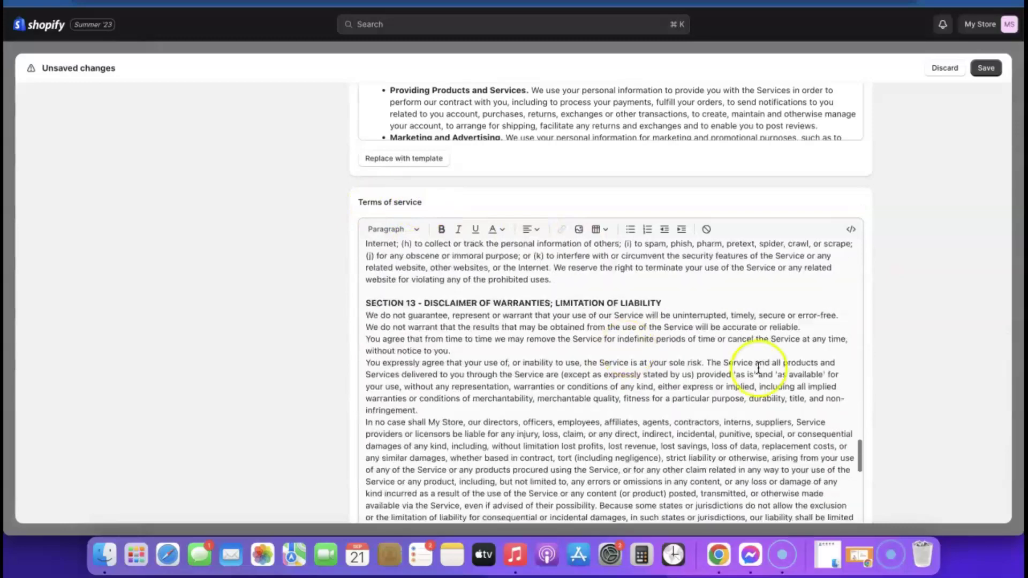
pyautogui.scroll(-4, 892, 342)
pyautogui.scroll(-15, 774, 270)
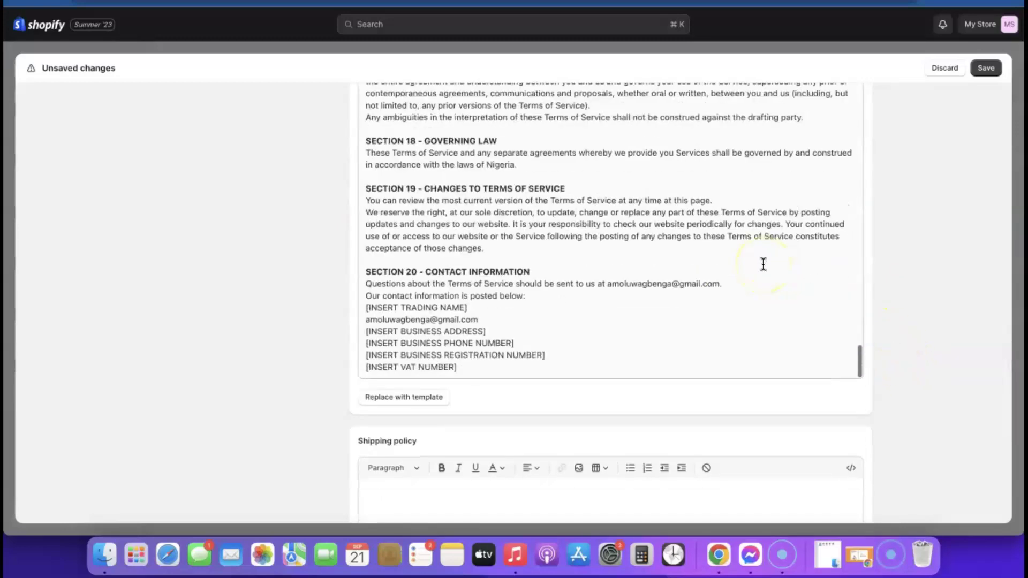
pyautogui.scroll(3, 763, 264)
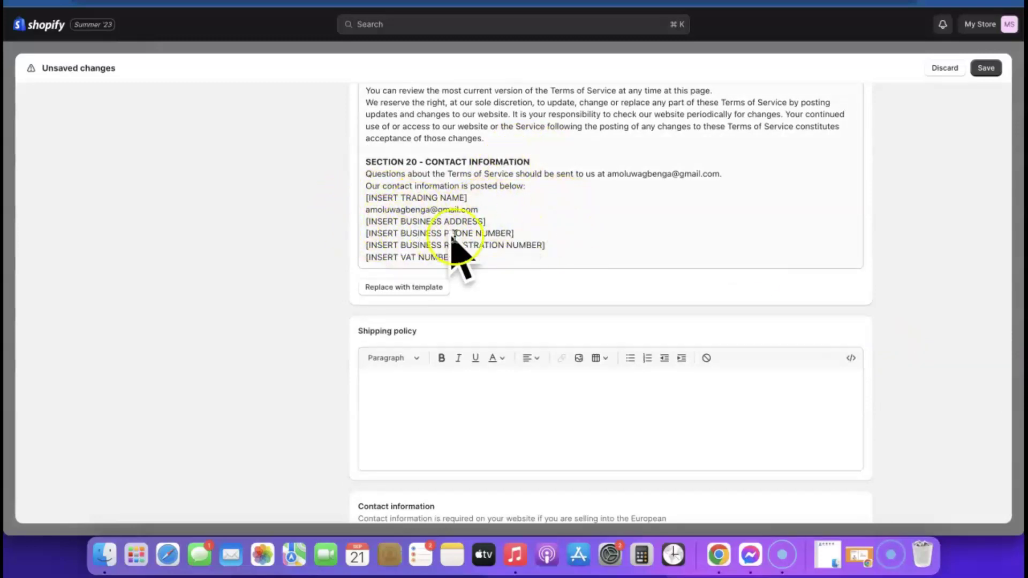
pyautogui.scroll(-2, 693, 233)
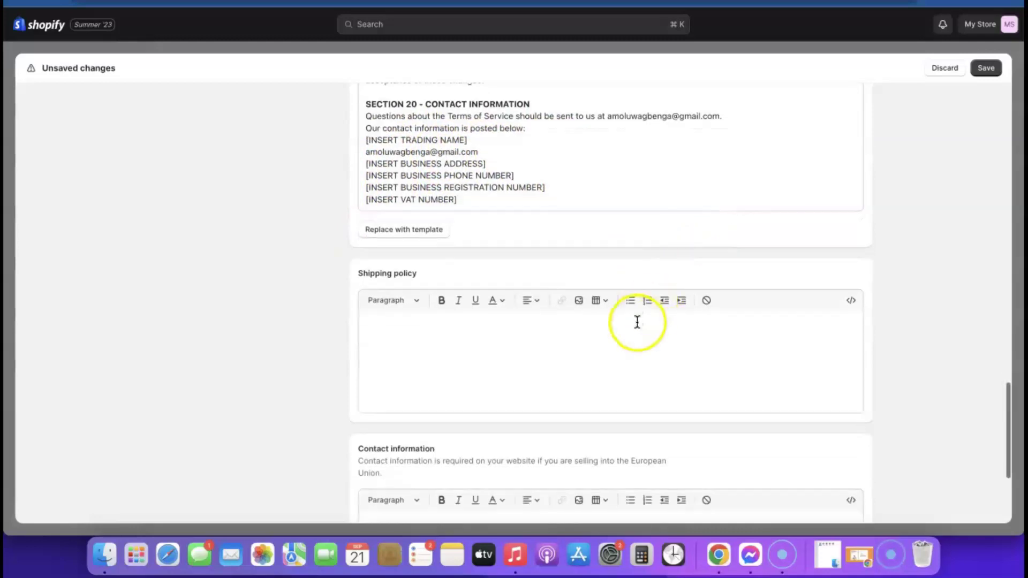
# - Fill the Contact information policy from its template
pyautogui.click(467, 348)
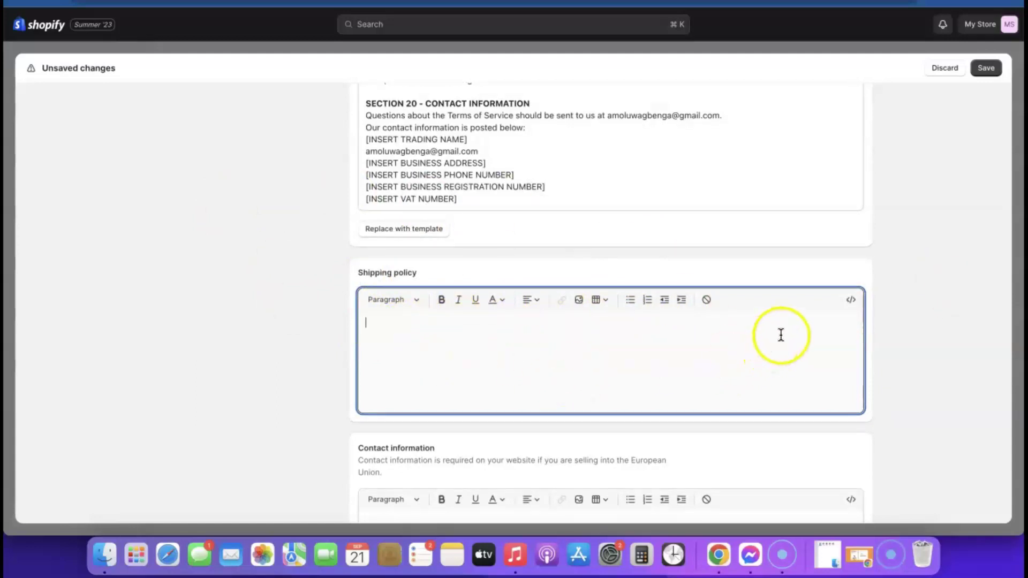
pyautogui.scroll(-6, 779, 336)
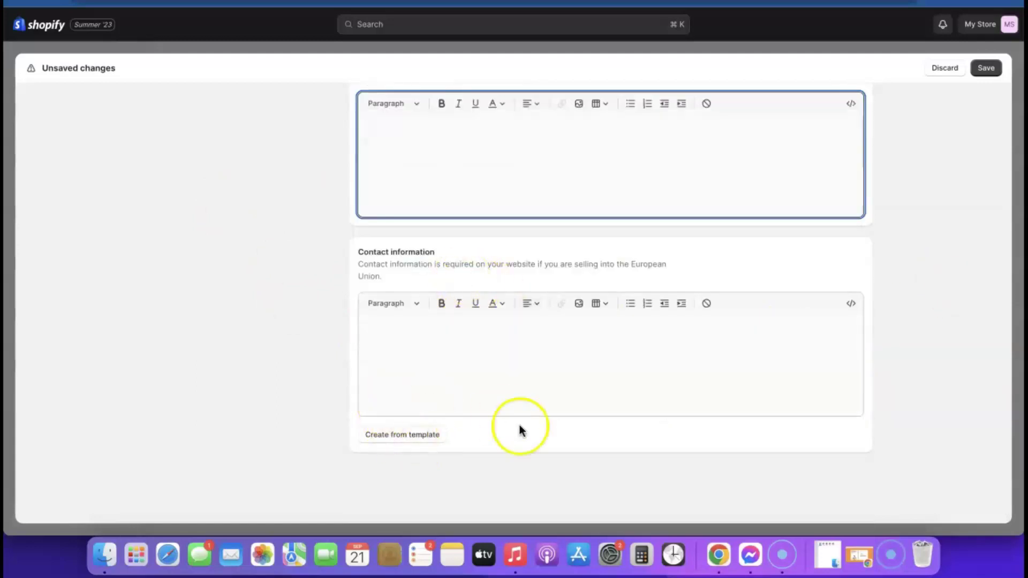
pyautogui.scroll(3, 858, 384)
pyautogui.scroll(-3, 858, 390)
pyautogui.click(407, 434)
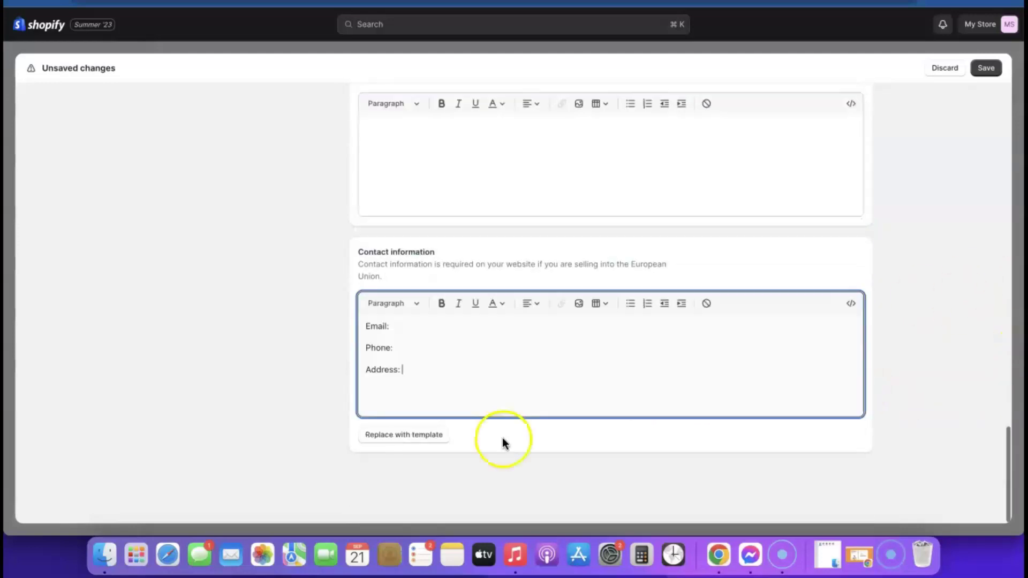
# - Save the store policies and close the Settings window
pyautogui.scroll(10, 609, 392)
pyautogui.scroll(10, 652, 317)
pyautogui.click(990, 70)
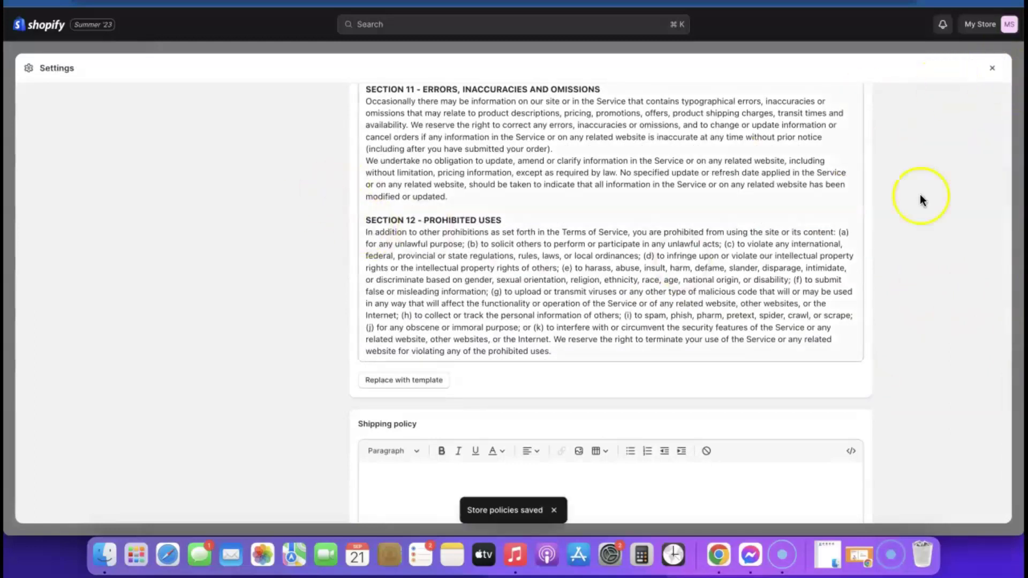
pyautogui.click(992, 68)
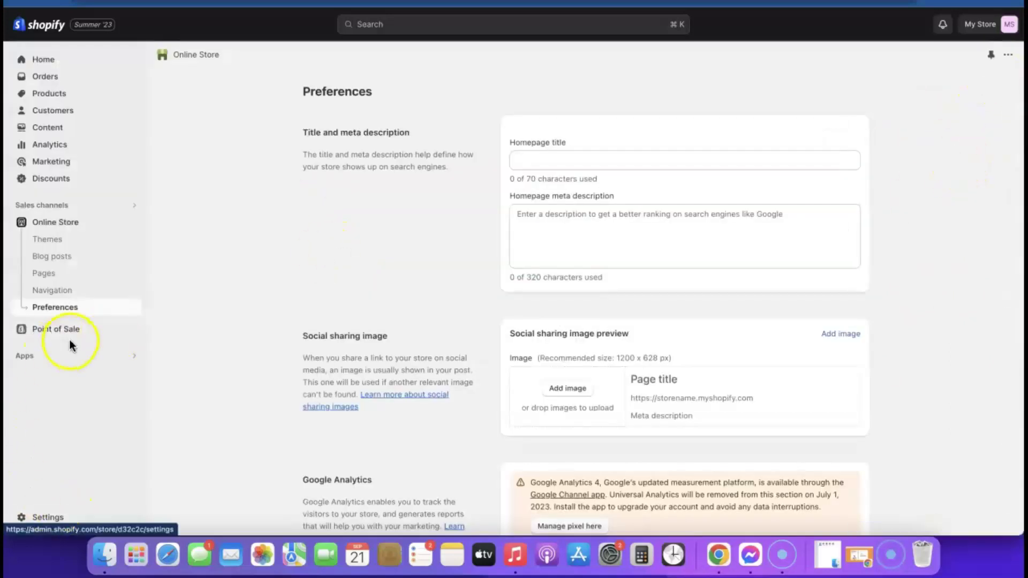
# - Open the Footer menu from Online Store > Navigation
pyautogui.click(54, 292)
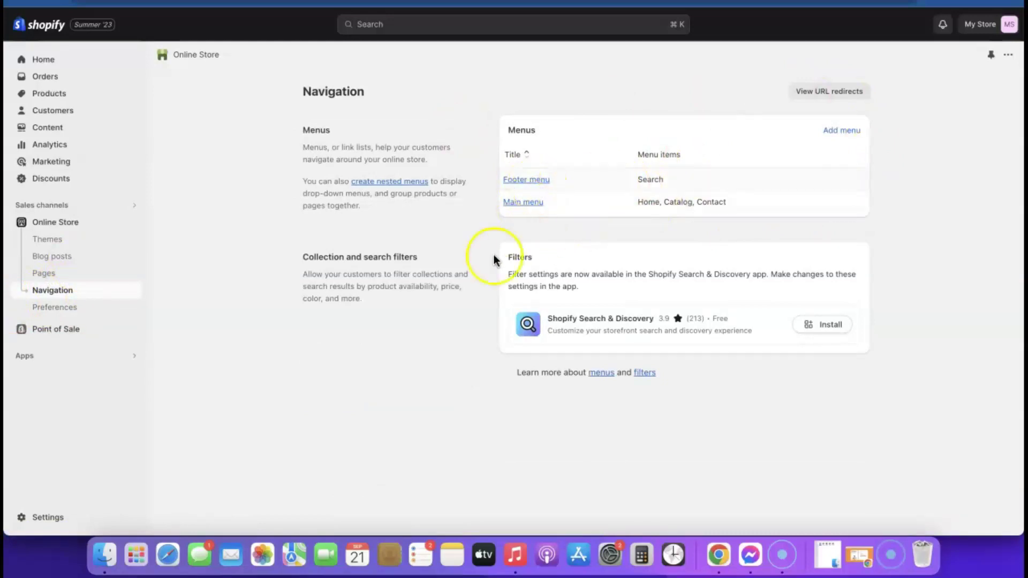
pyautogui.click(538, 181)
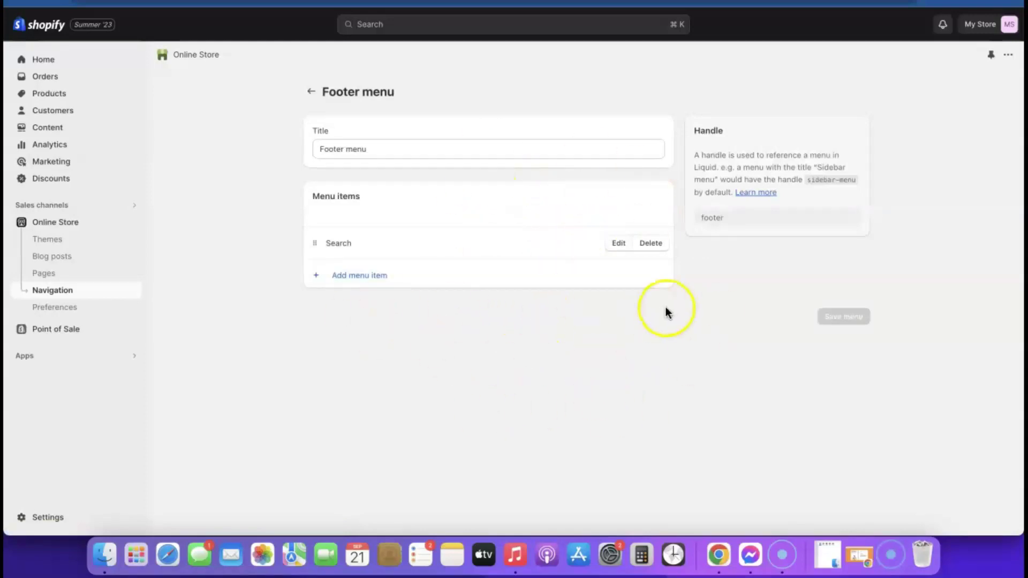
# - Add Privacy Policy and Refund Policy items to the Footer menu, linked to their policy pages
pyautogui.click(356, 279)
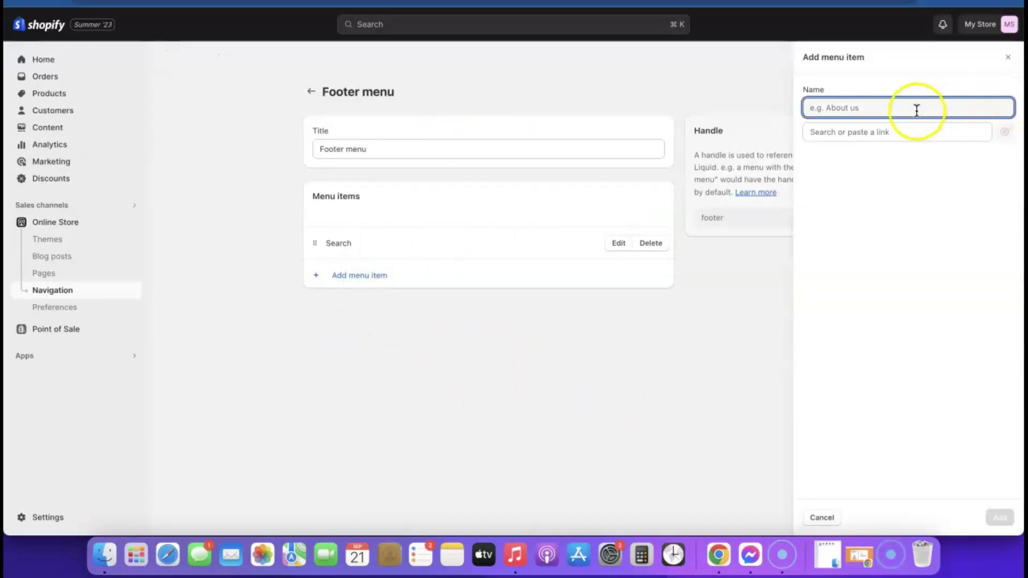
pyautogui.click(860, 134)
pyautogui.click(849, 327)
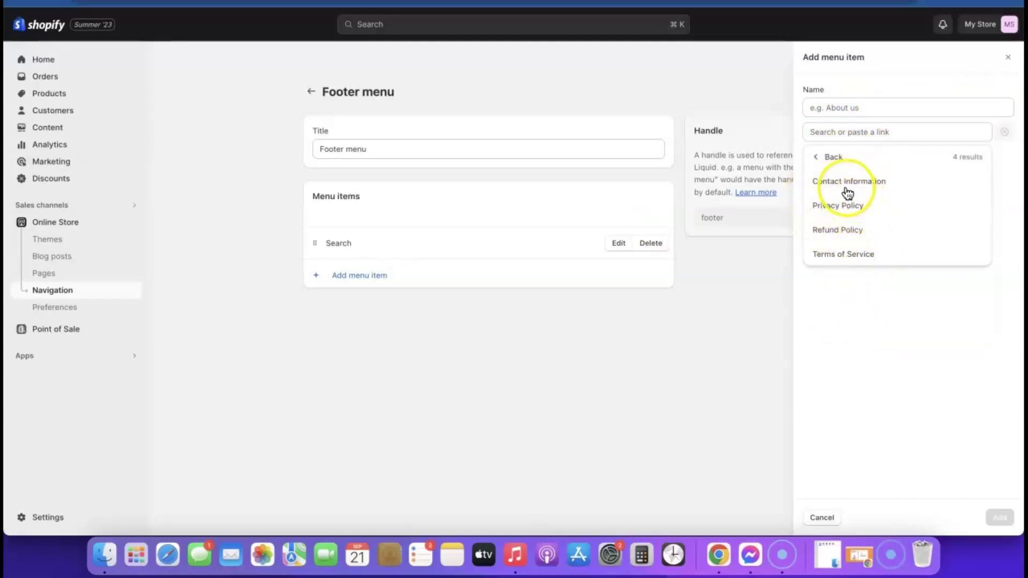
pyautogui.click(833, 206)
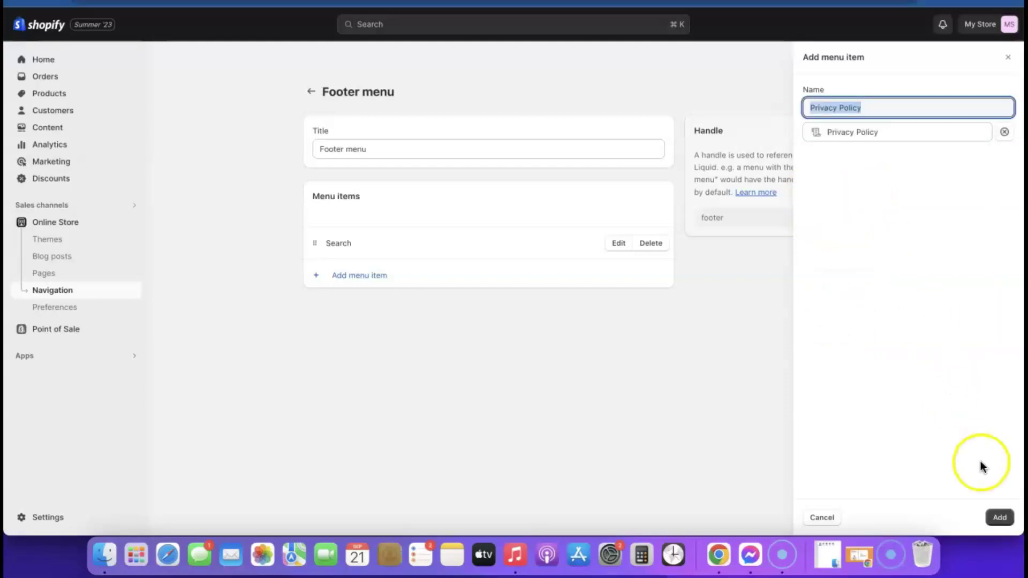
pyautogui.click(1000, 517)
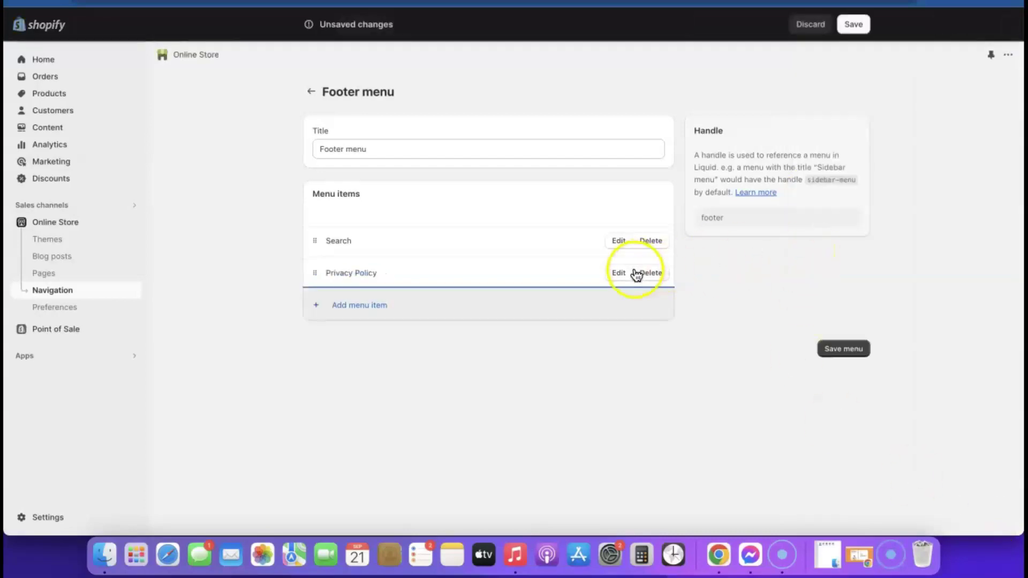
pyautogui.click(344, 312)
pyautogui.click(841, 128)
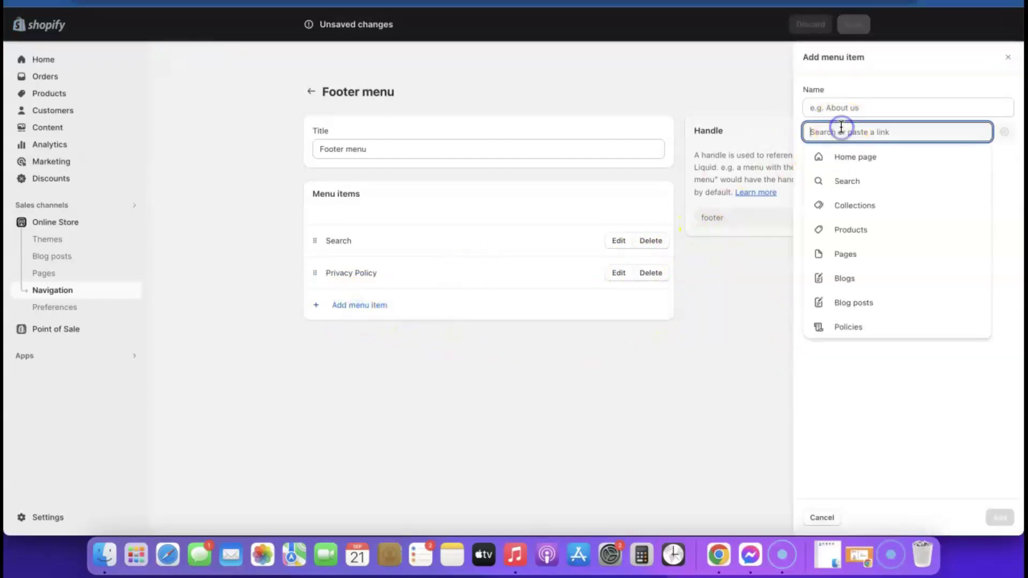
pyautogui.click(849, 326)
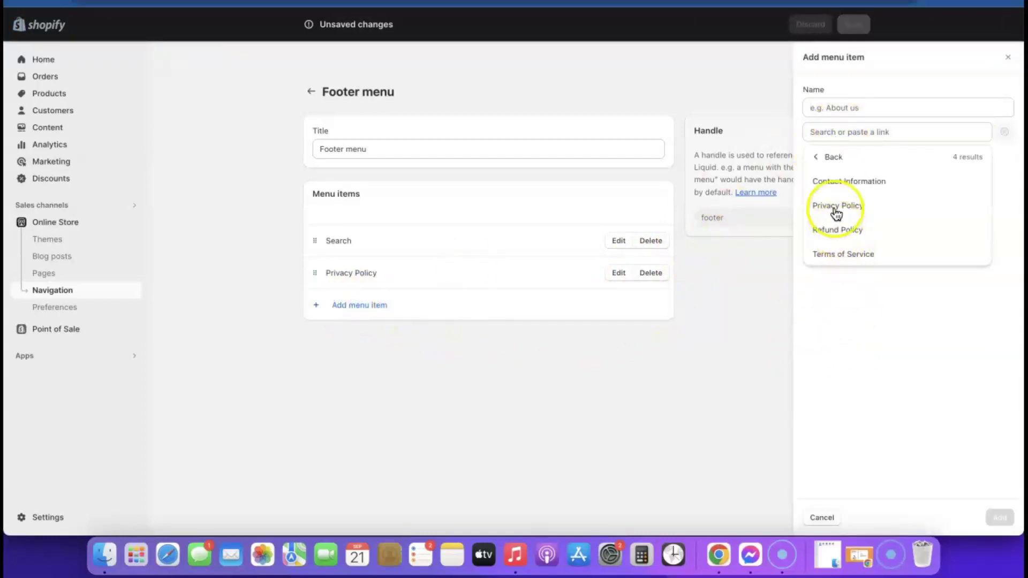
pyautogui.click(839, 230)
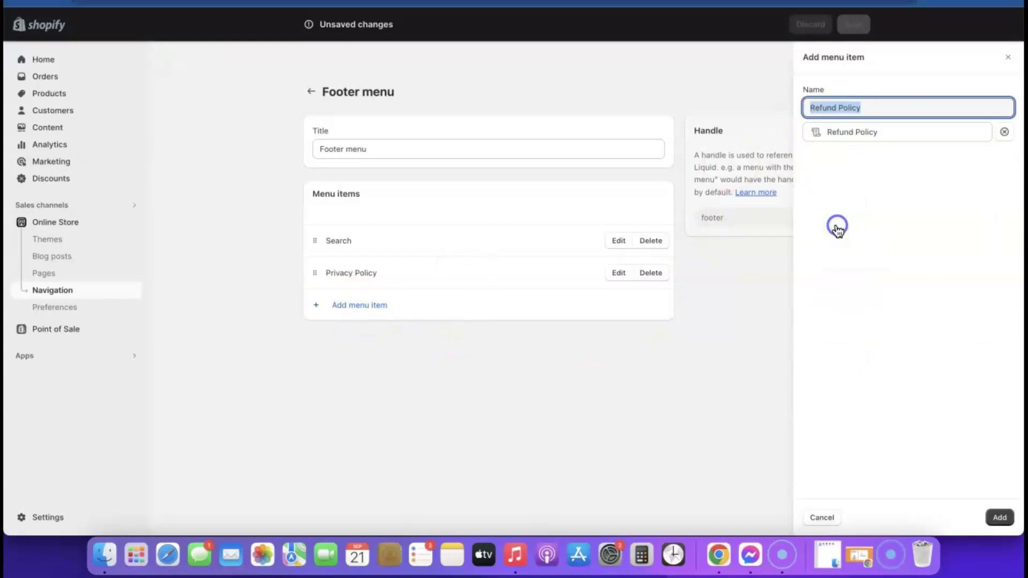
pyautogui.click(1000, 518)
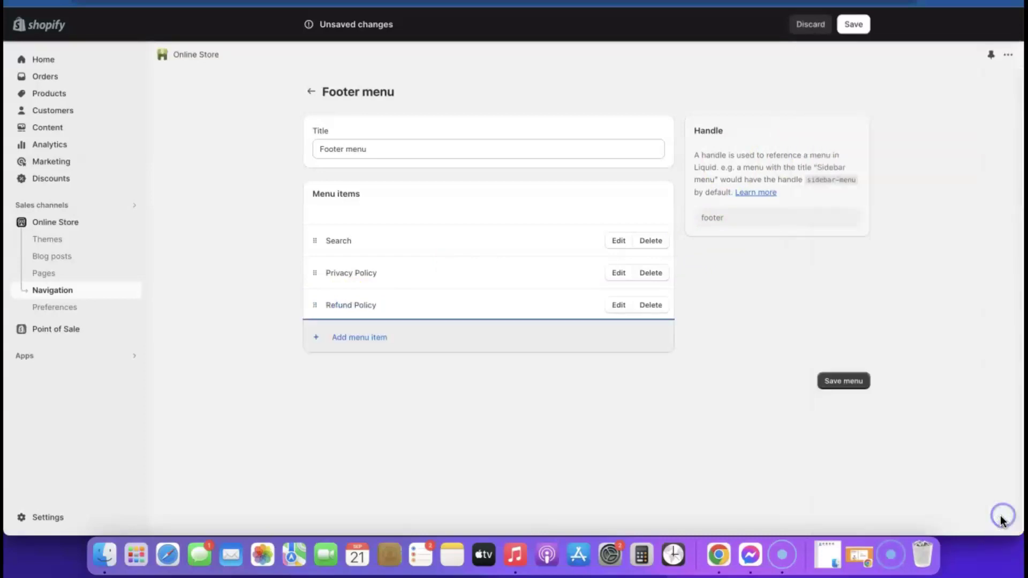
# - Add Terms of Service and Contact Information policy links, then save the Footer menu
pyautogui.click(342, 338)
pyautogui.click(818, 133)
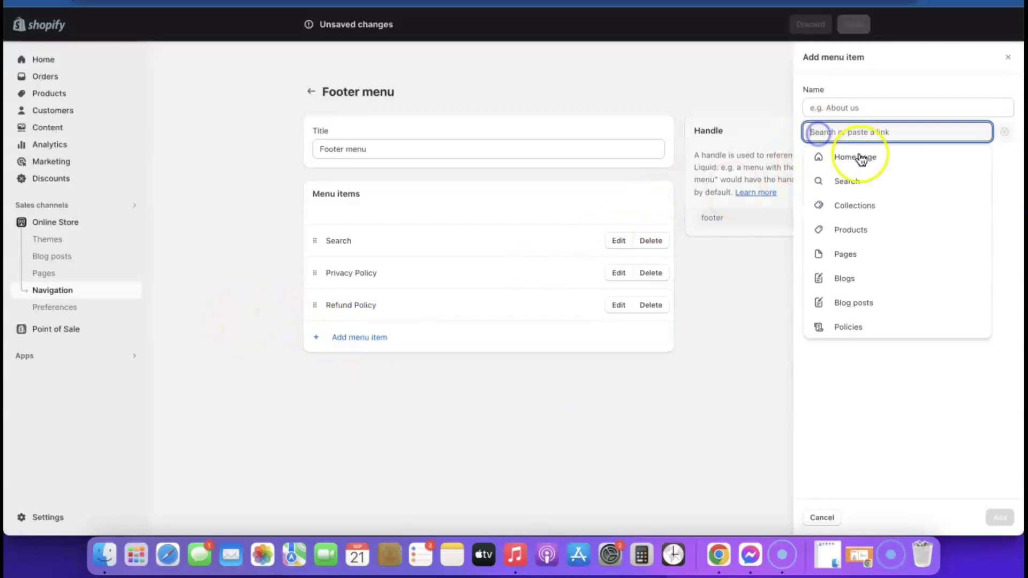
pyautogui.click(853, 328)
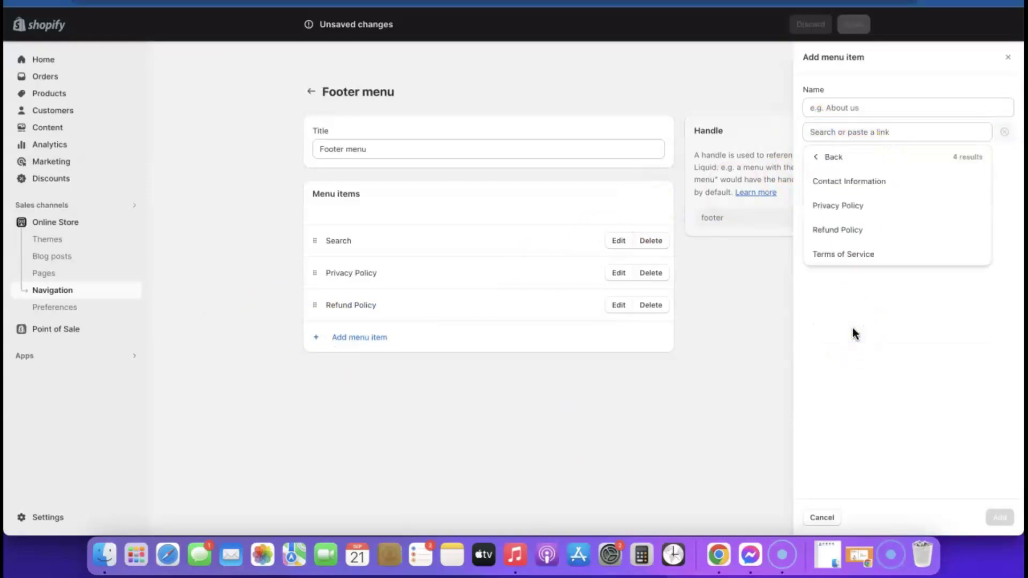
pyautogui.click(846, 255)
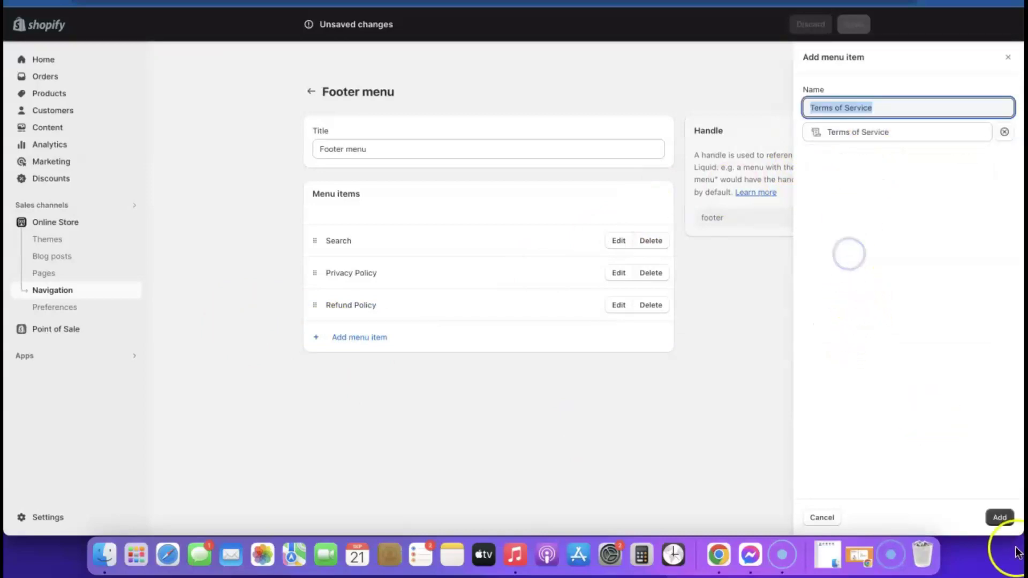
pyautogui.click(998, 516)
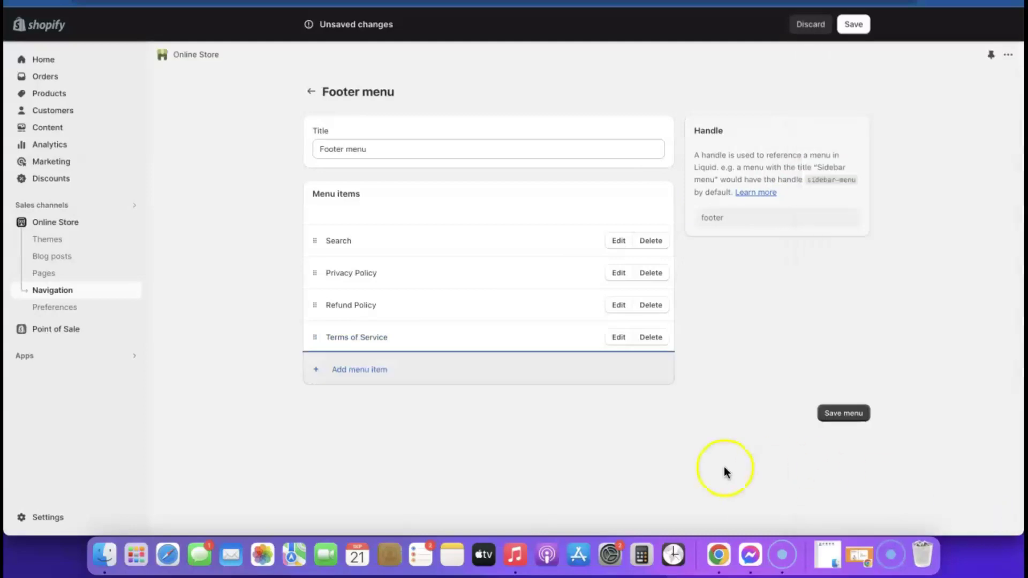
pyautogui.click(369, 369)
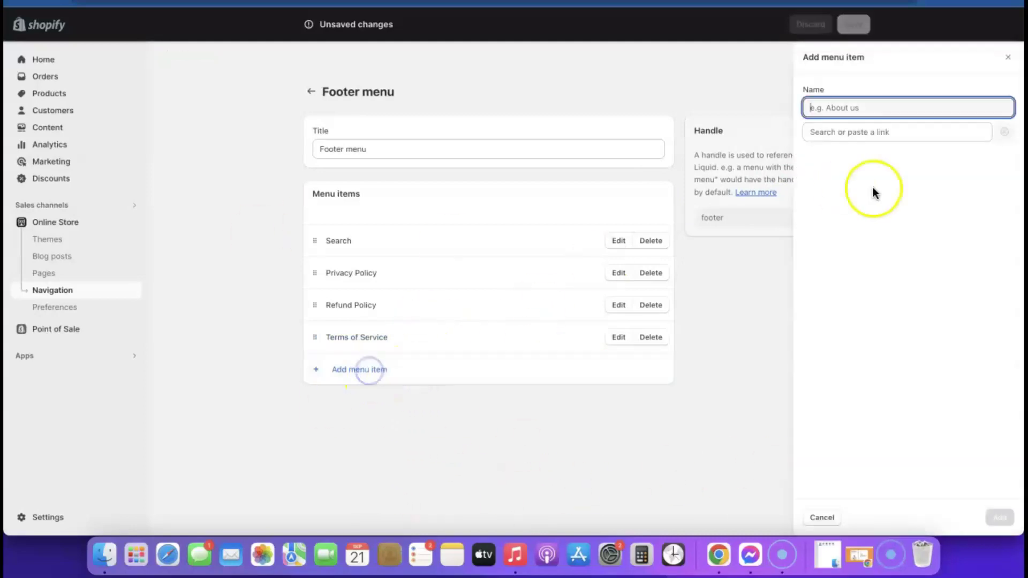
pyautogui.click(846, 132)
pyautogui.click(856, 329)
pyautogui.click(853, 211)
pyautogui.click(863, 179)
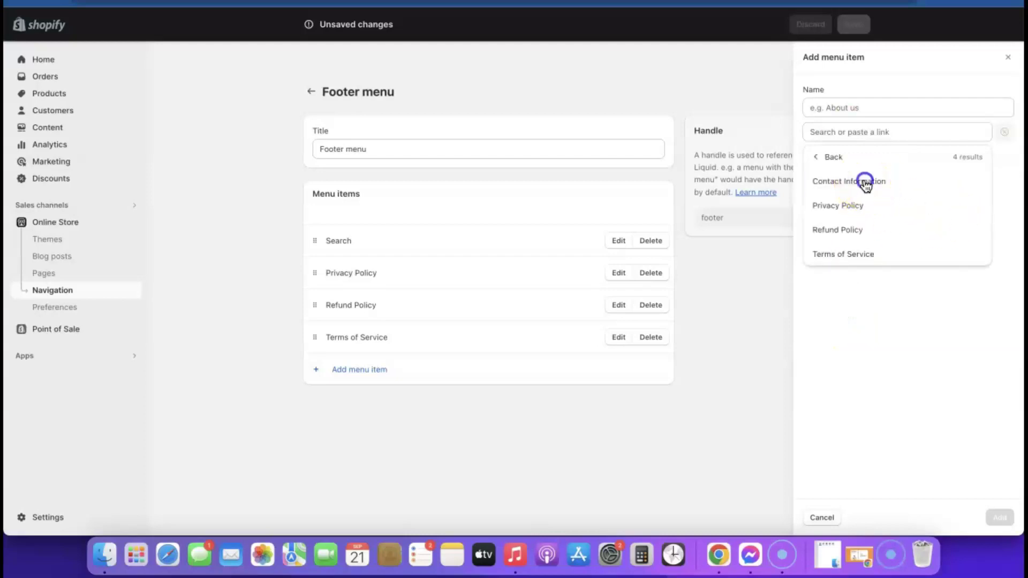
pyautogui.click(999, 518)
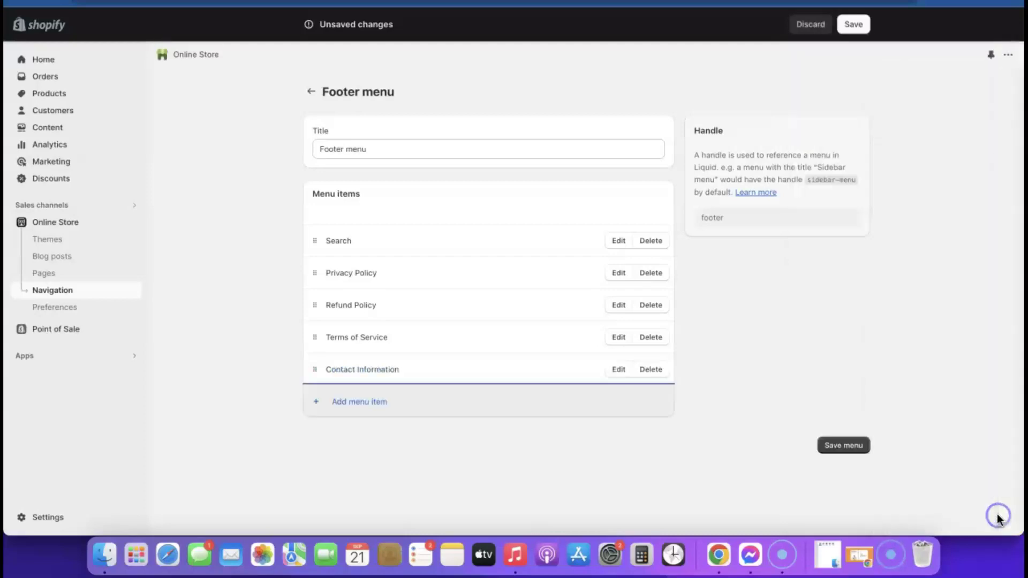
pyautogui.click(844, 447)
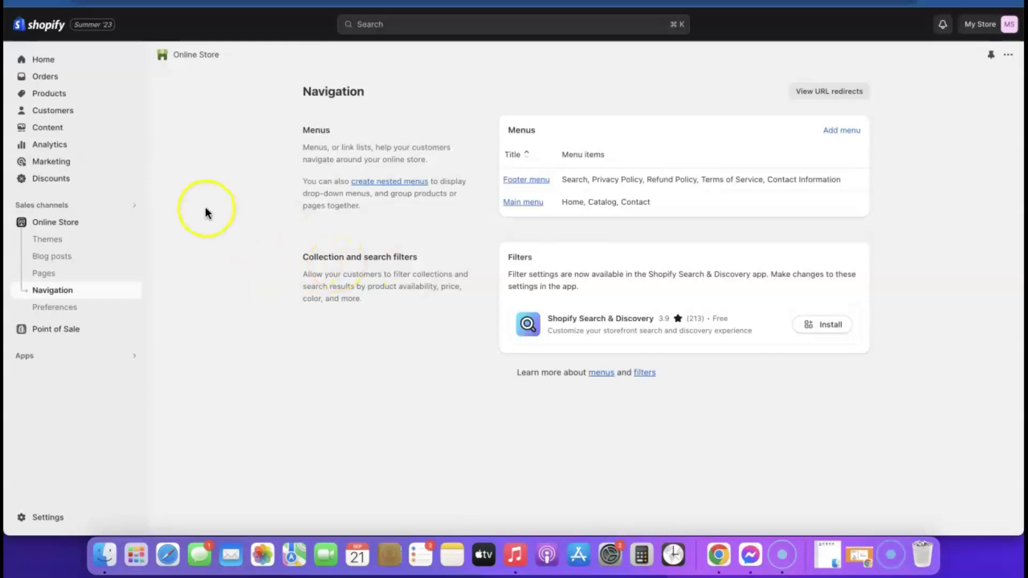
# - Open the Sense theme in the editor from Online Store > Themes
pyautogui.click(63, 223)
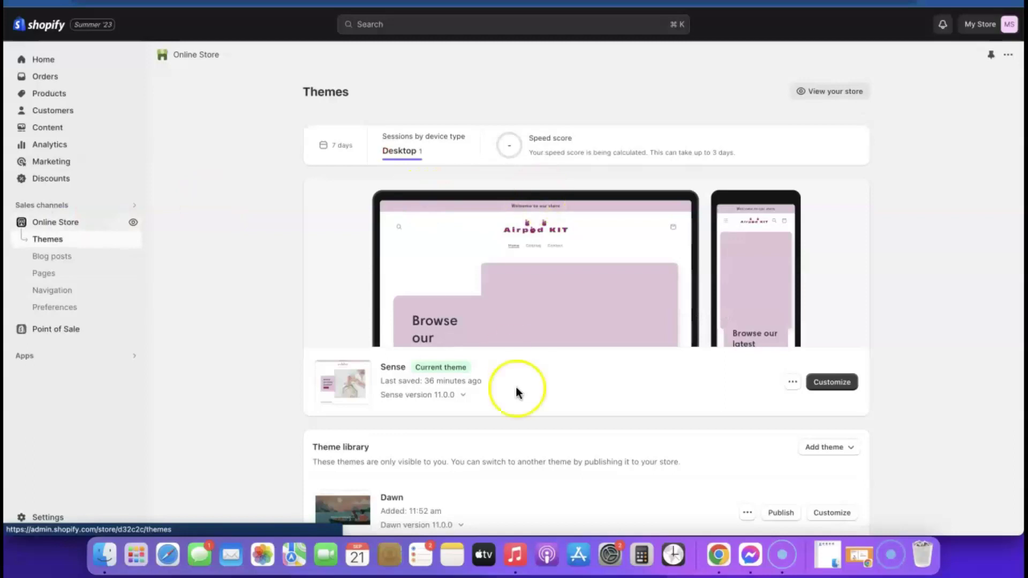
pyautogui.click(841, 385)
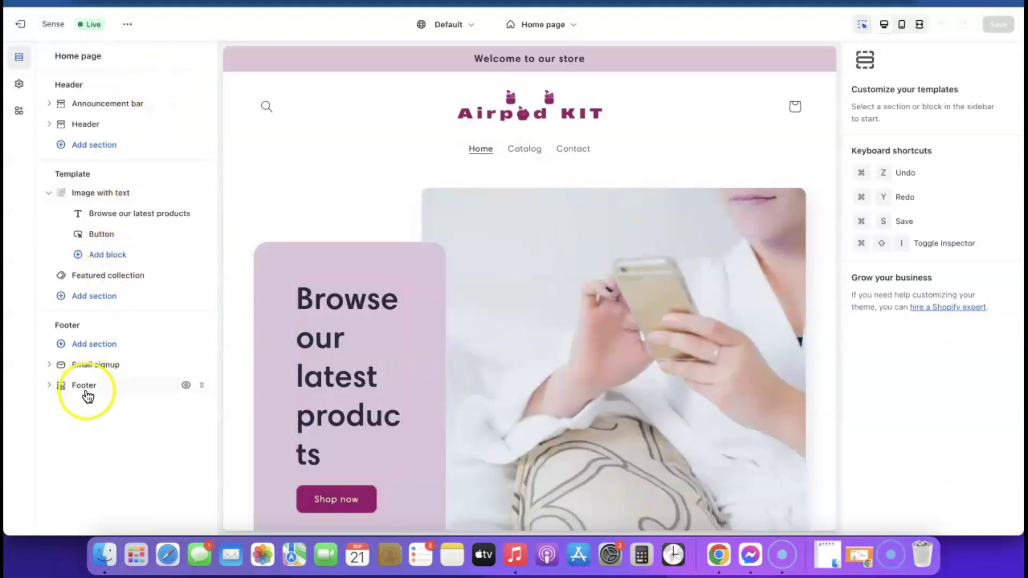
# - Add a Menu block from Theme blocks to the home page's Footer section
pyautogui.click(86, 389)
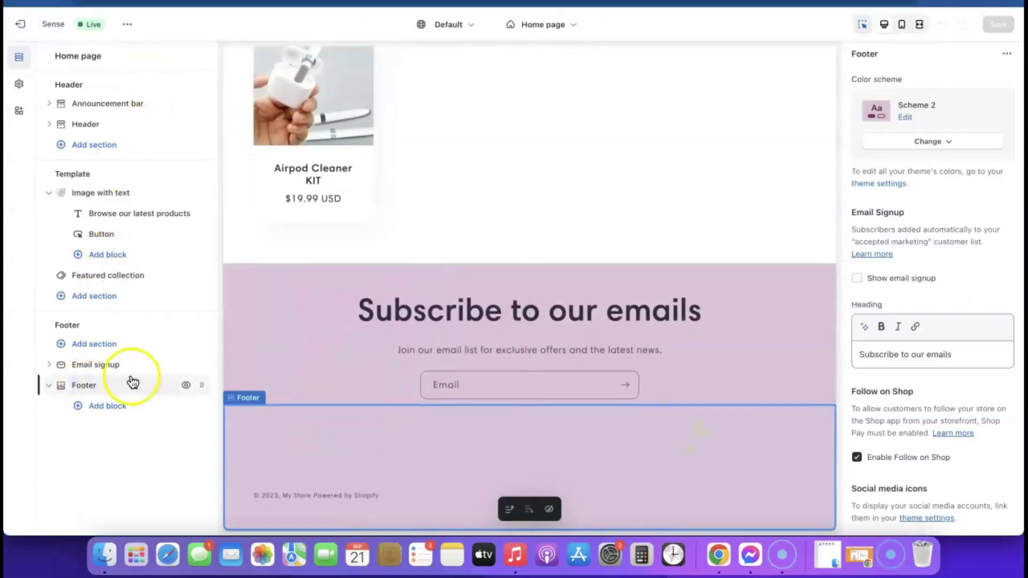
pyautogui.click(109, 407)
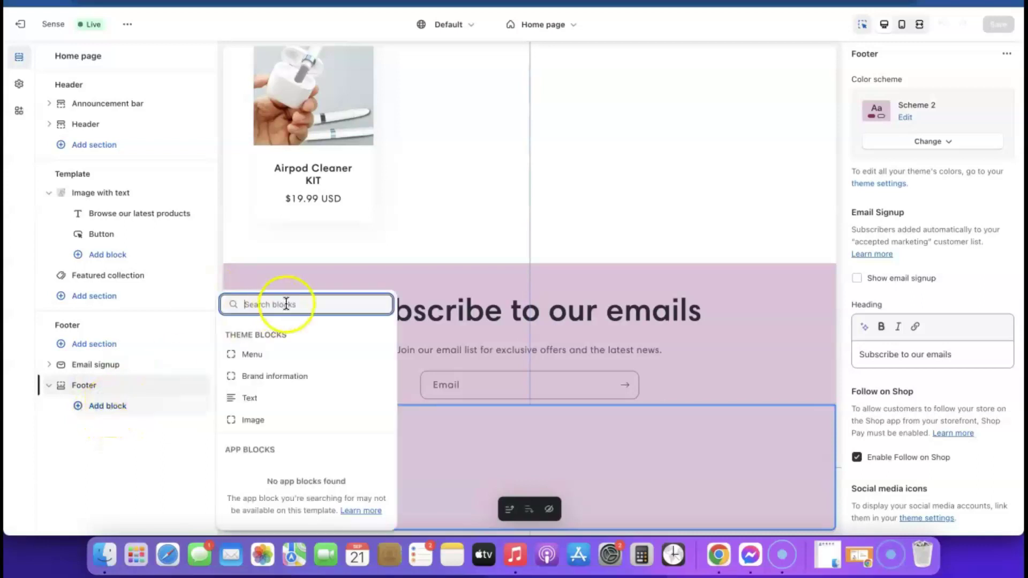
pyautogui.click(252, 354)
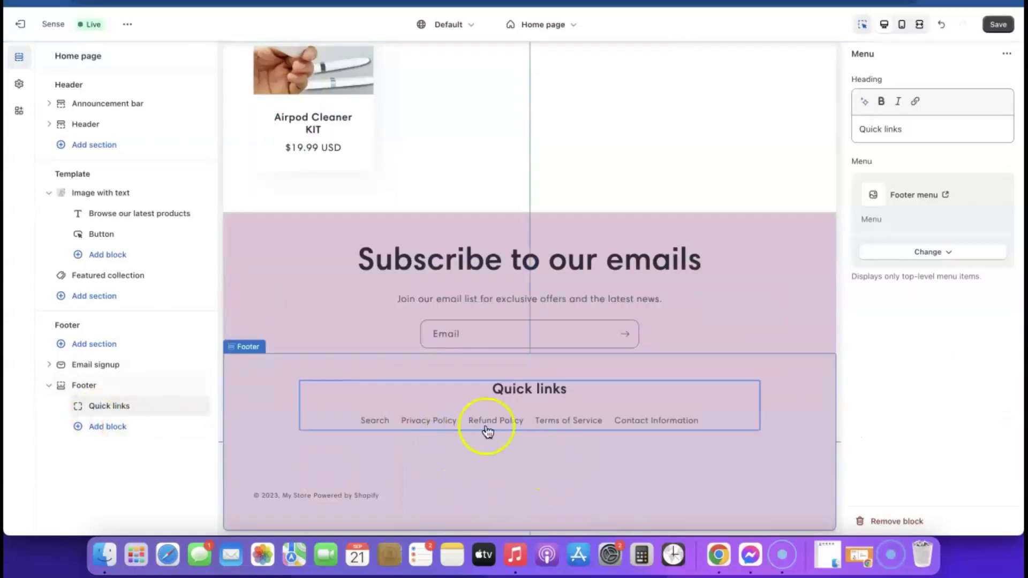